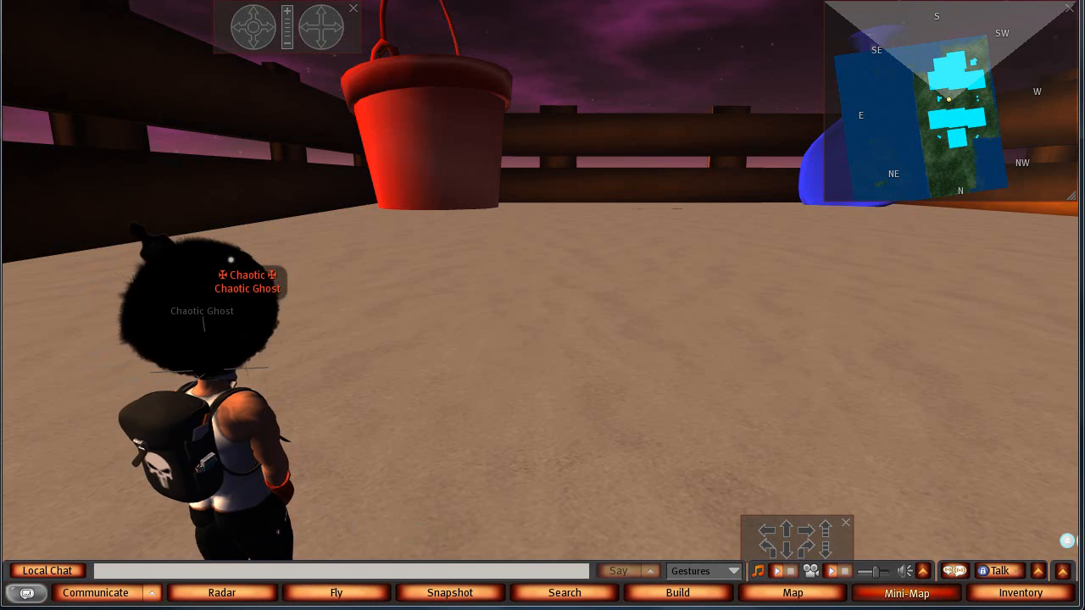
Launch sculptypaint093 and place its window so the whole interface fits on the screen.
click(144, 551)
double_click(361, 222)
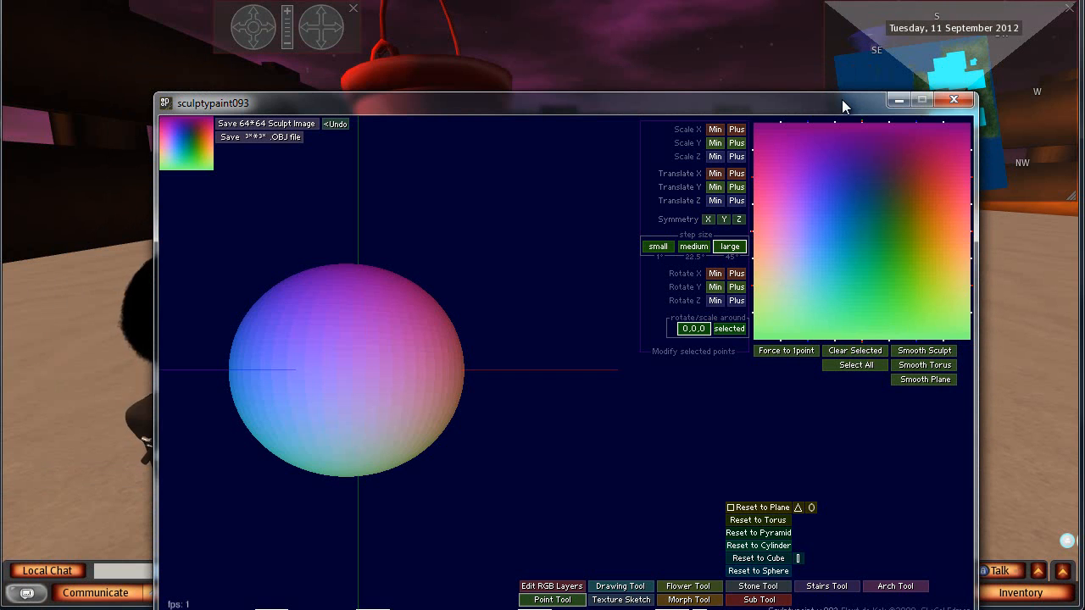
mouse_move(800, 100)
mouse_down()
mouse_move(784, 53)
mouse_move(792, 11)
mouse_up()
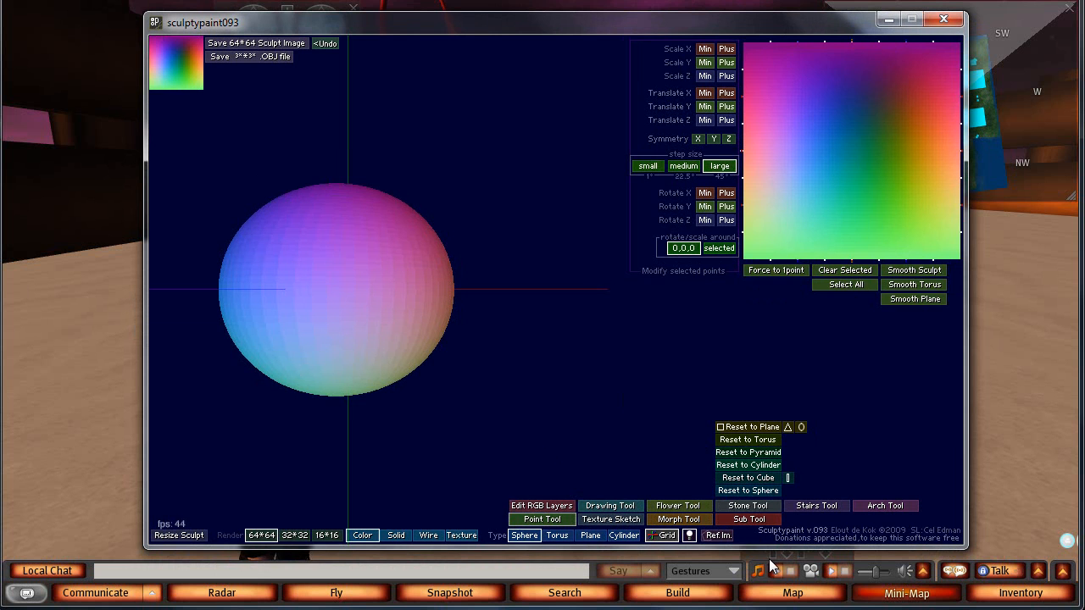
With the Stone Tool, reset the sphere to a cylinder and increase its Y scale by one step.
click(748, 505)
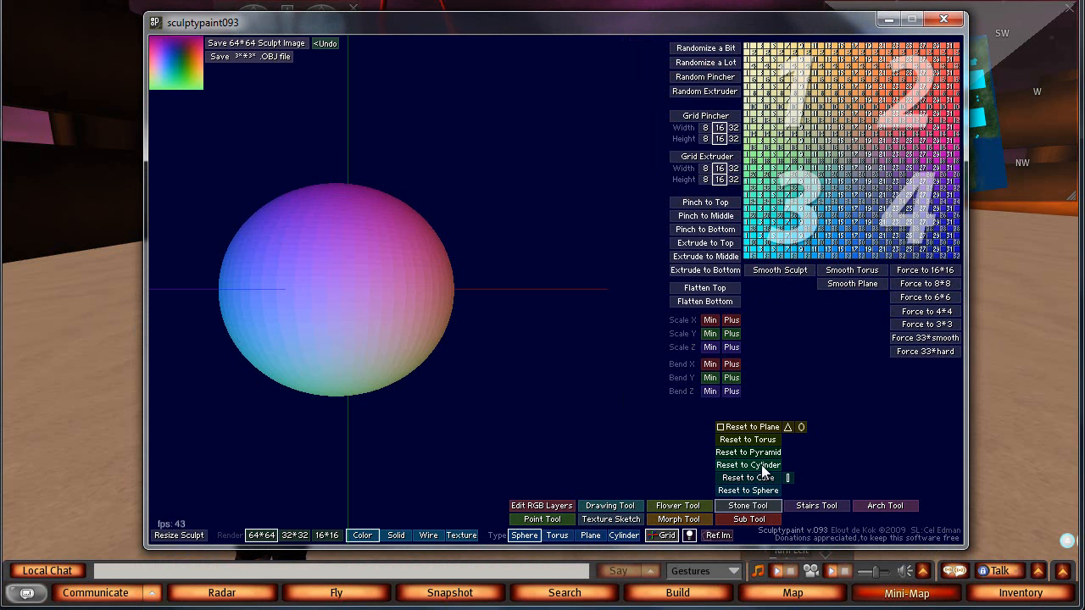
click(765, 466)
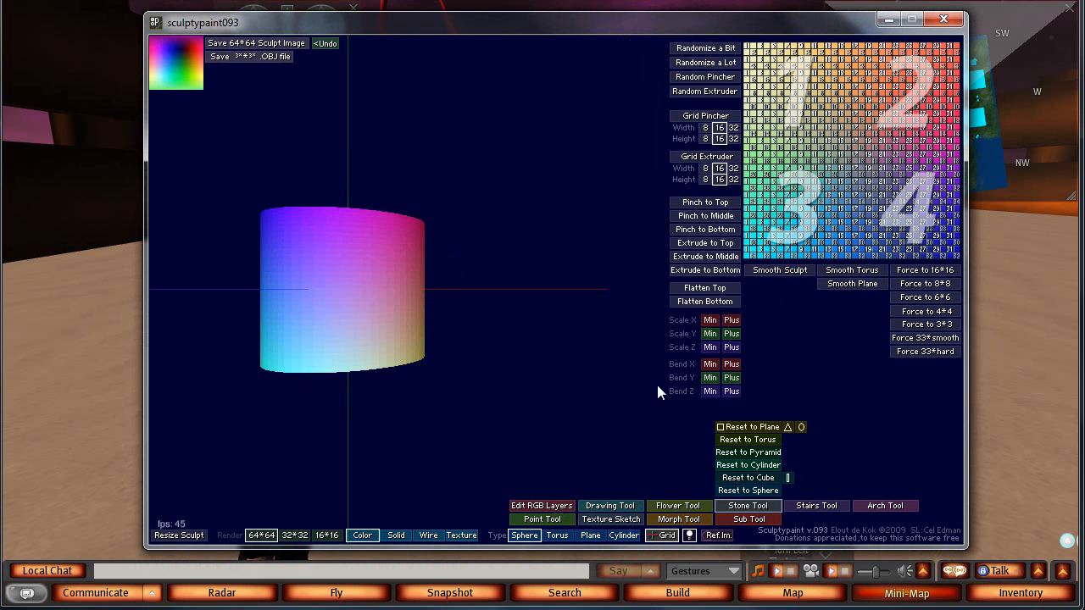
click(731, 334)
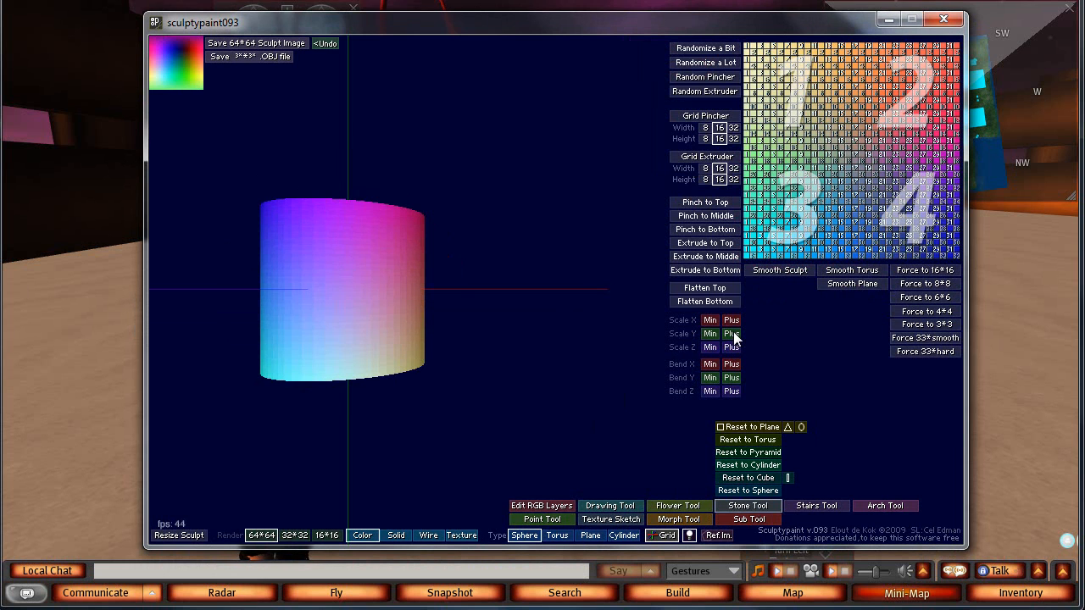
With the Drawing Tool, redraw the lower part of the cylinder's width profile so it tapers smoothly toward the bottom.
click(605, 507)
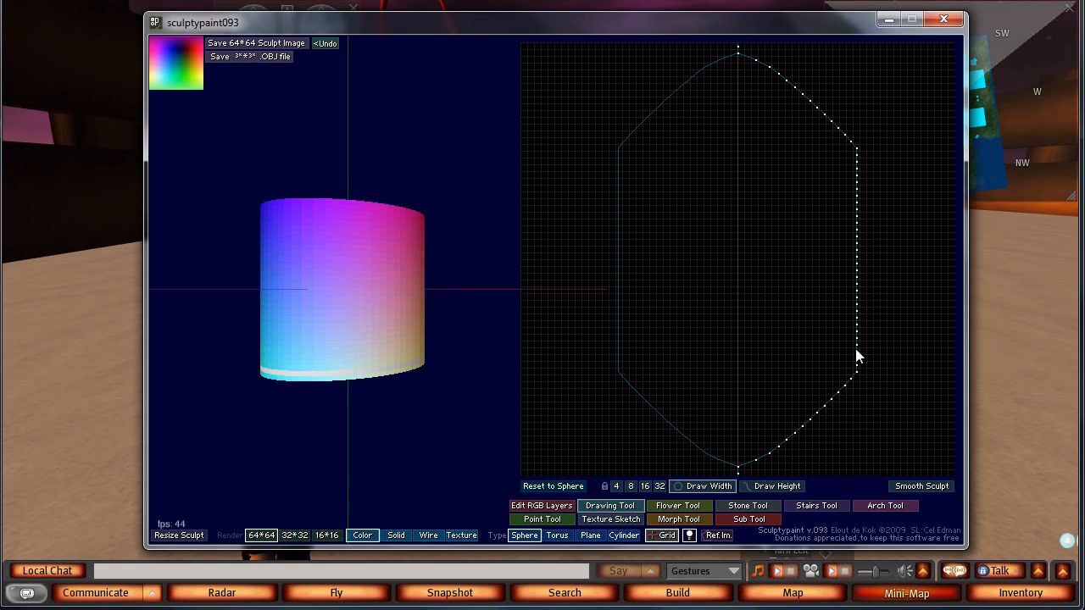
mouse_move(855, 348)
mouse_down()
mouse_move(781, 399)
mouse_move(786, 416)
mouse_move(770, 441)
mouse_up()
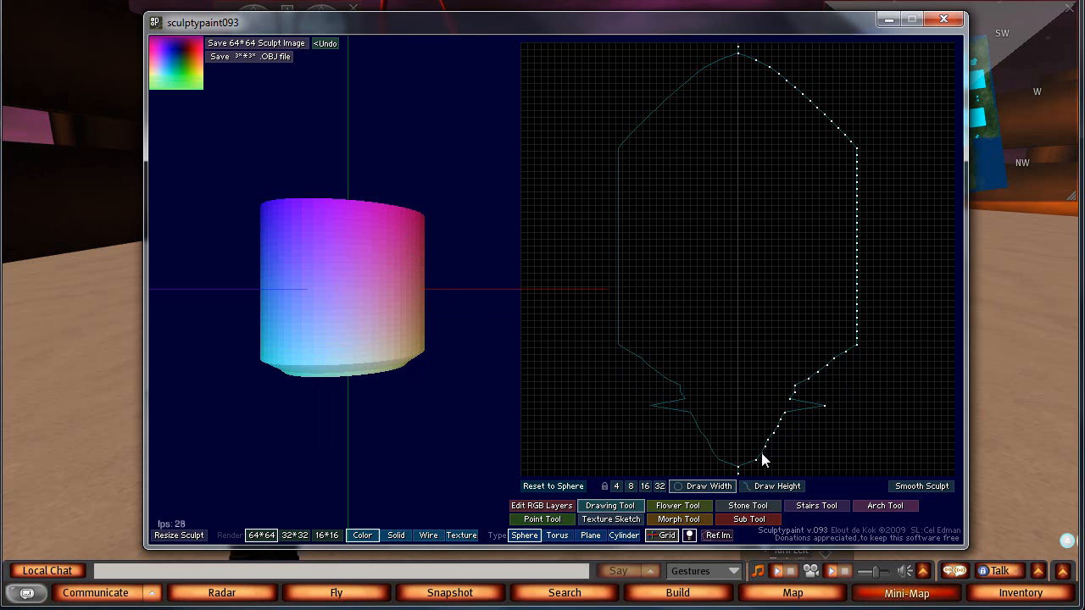
drag(791, 403, 823, 368)
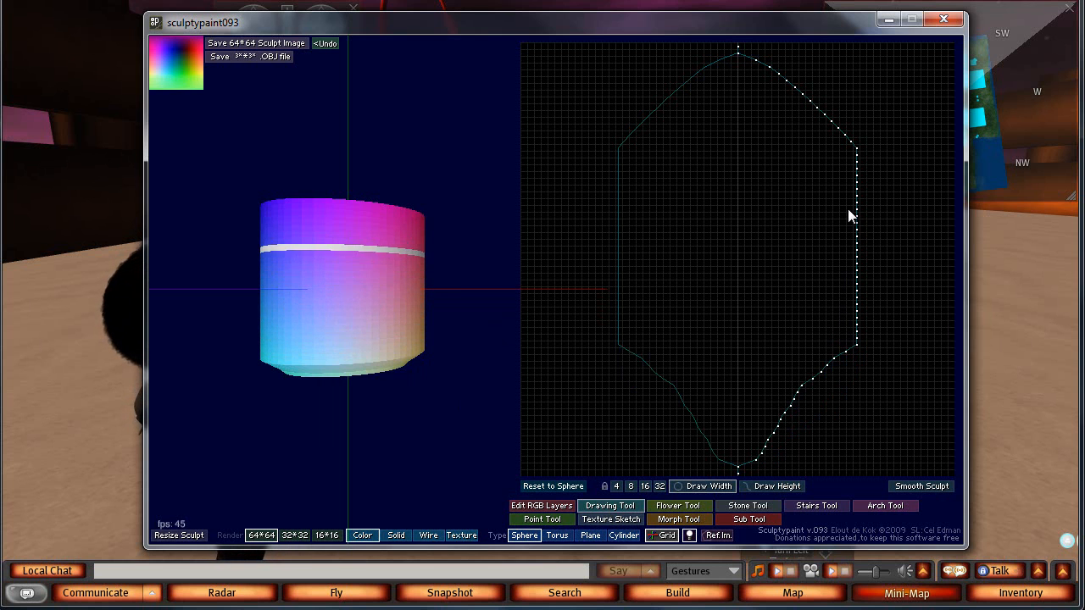
Draw a series of zigzag screw-thread grooves along the straight side of the cylinder's width profile.
mouse_move(838, 325)
mouse_down()
mouse_move(838, 312)
mouse_move(856, 309)
mouse_move(835, 284)
mouse_move(852, 285)
mouse_move(854, 272)
mouse_move(858, 283)
mouse_move(834, 261)
mouse_move(841, 192)
mouse_move(857, 211)
mouse_move(840, 188)
mouse_move(859, 188)
mouse_up()
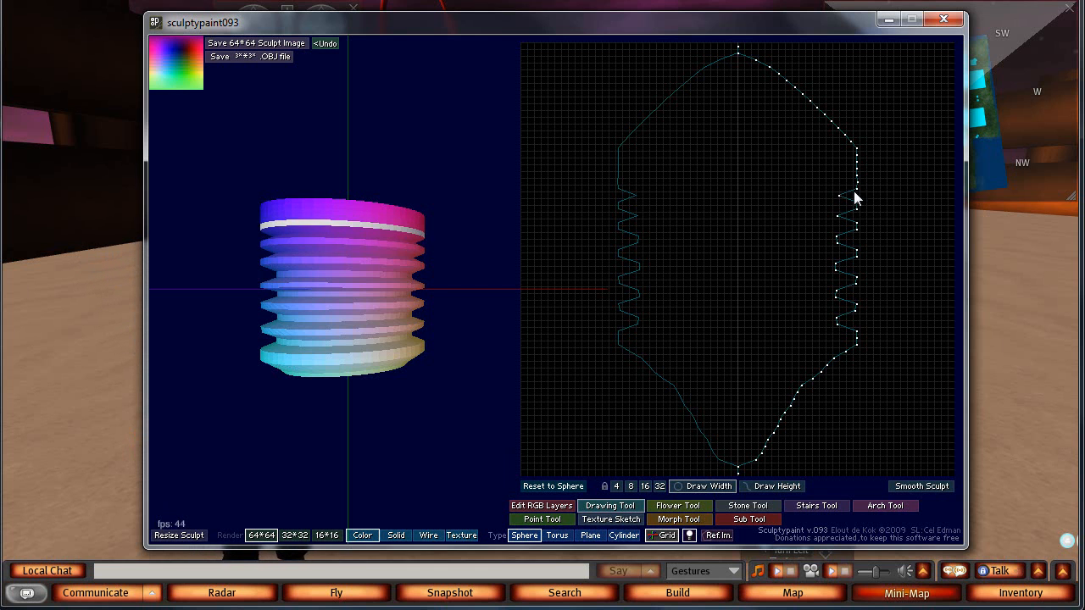
mouse_move(386, 214)
mouse_down()
mouse_move(383, 356)
mouse_move(400, 222)
mouse_move(380, 307)
mouse_move(381, 227)
mouse_up()
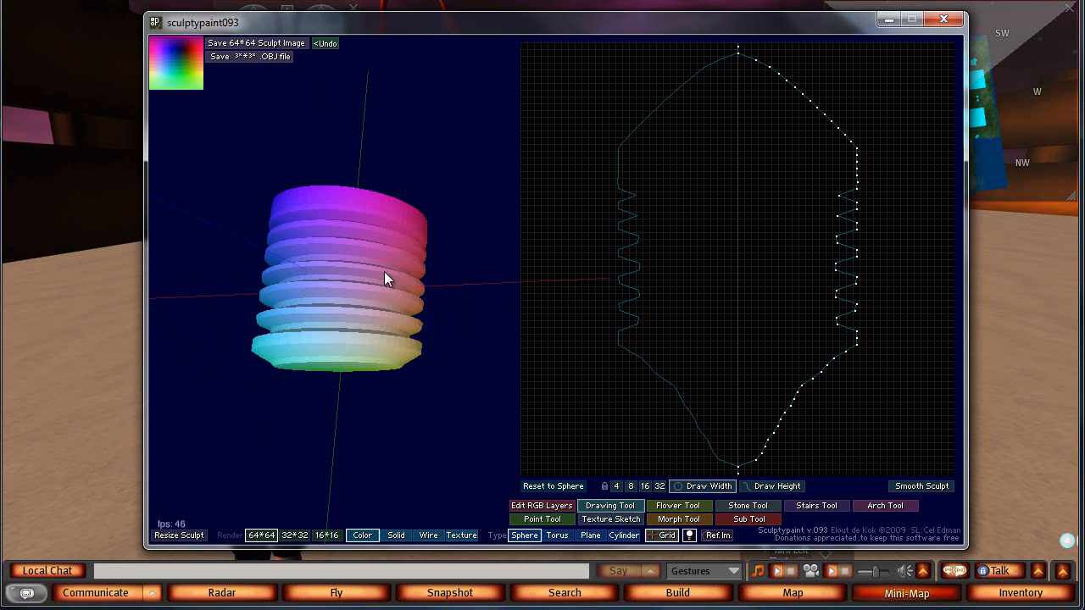
mouse_move(366, 357)
mouse_down()
mouse_move(389, 218)
mouse_move(455, 67)
mouse_move(399, 21)
mouse_up()
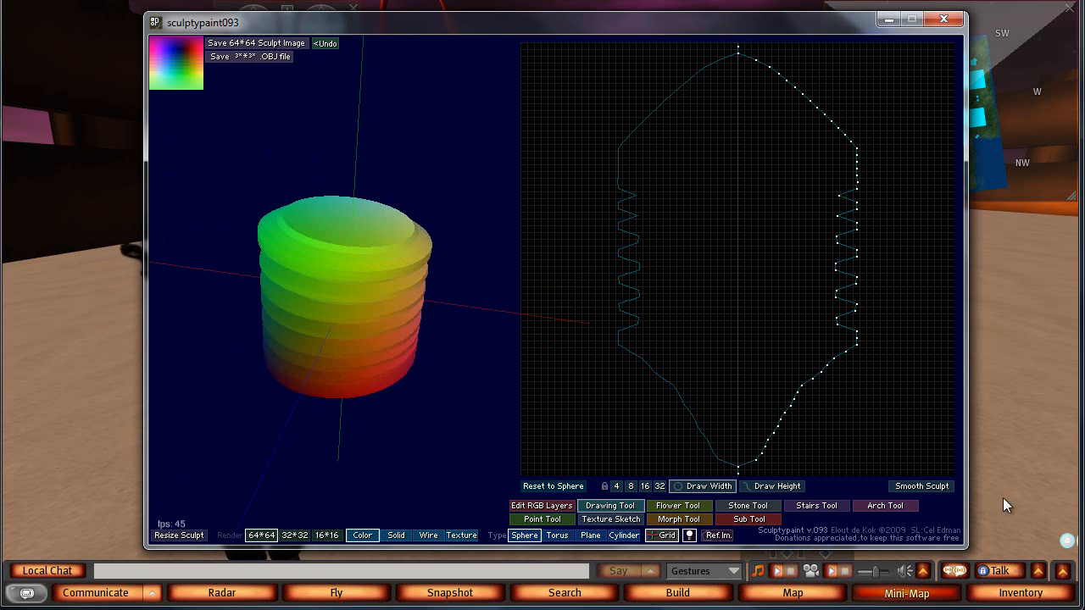
With the Arch Tool, scale up the bottom three rings in Y to form a protruding contact tip, and smooth the sculpt twice.
click(881, 505)
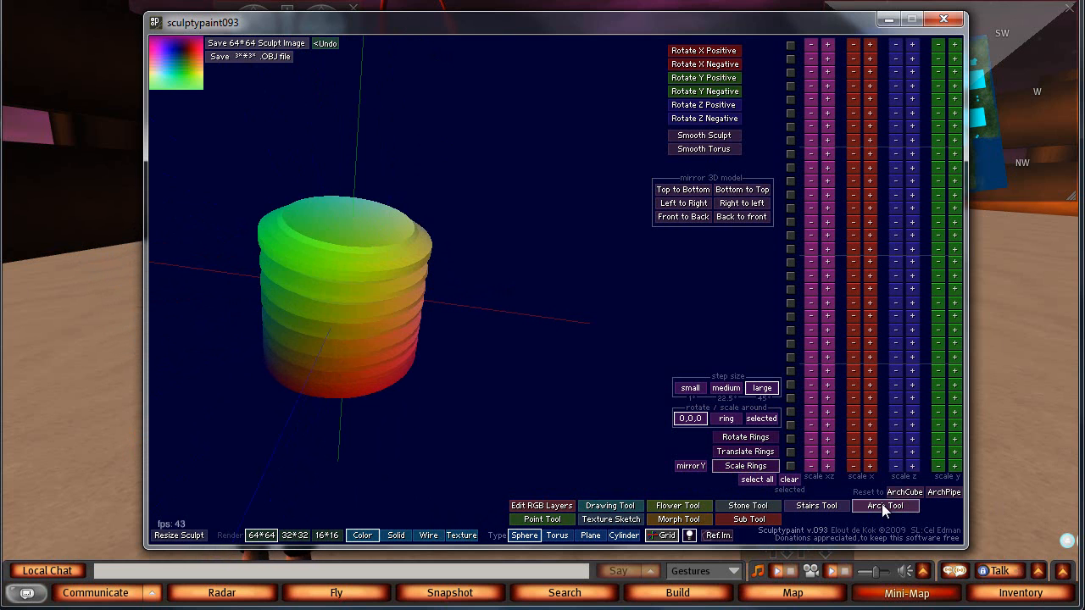
drag(375, 245, 334, 305)
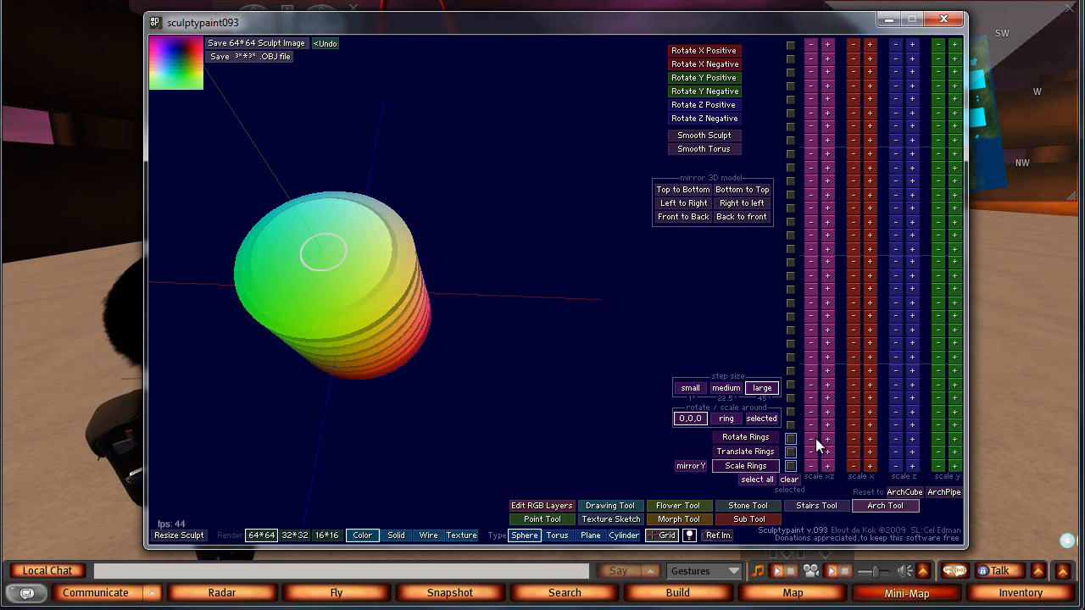
click(955, 439)
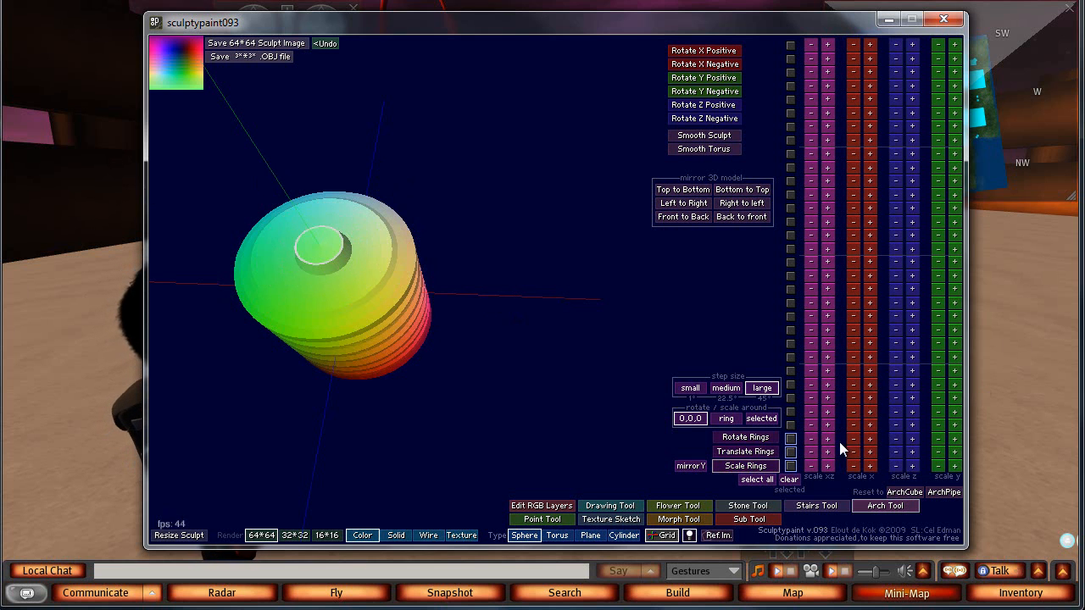
mouse_move(352, 257)
mouse_down()
mouse_move(329, 392)
mouse_move(350, 512)
mouse_move(335, 541)
mouse_up()
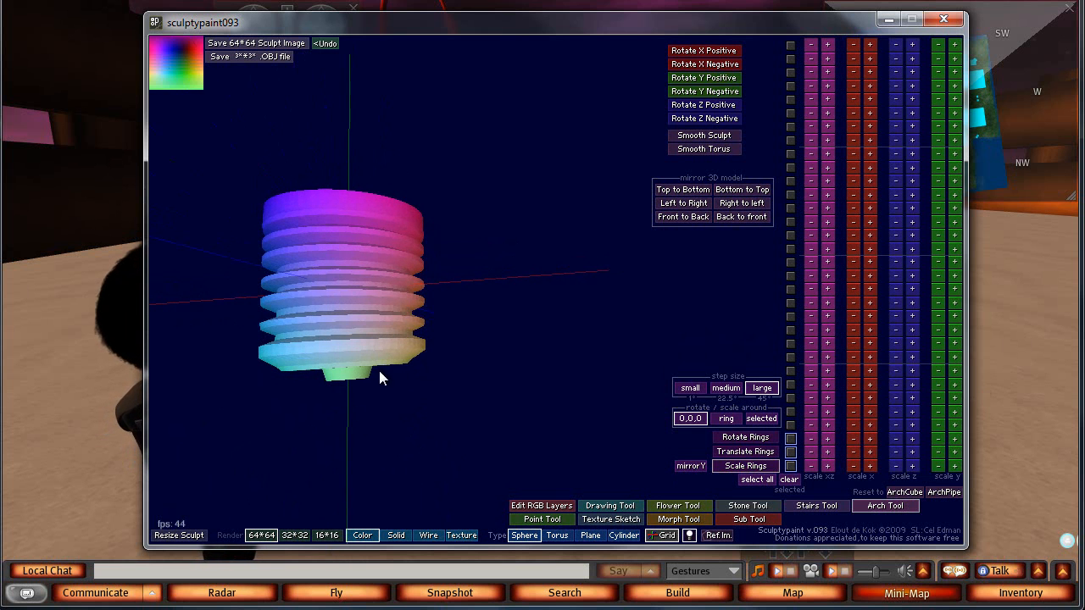
mouse_move(361, 362)
mouse_down()
mouse_move(389, 355)
mouse_move(375, 360)
mouse_up()
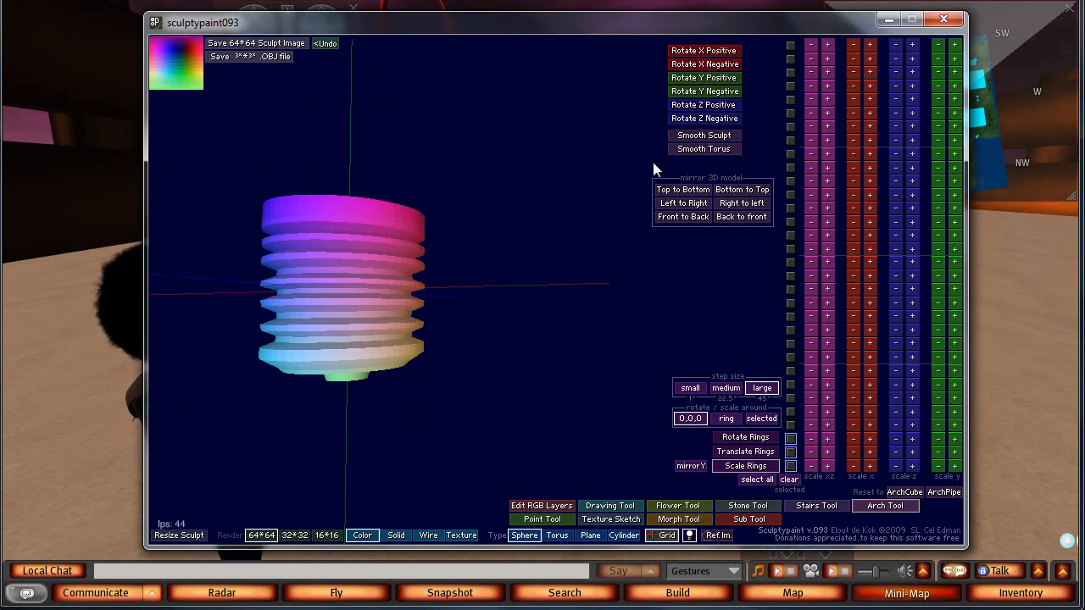
click(699, 138)
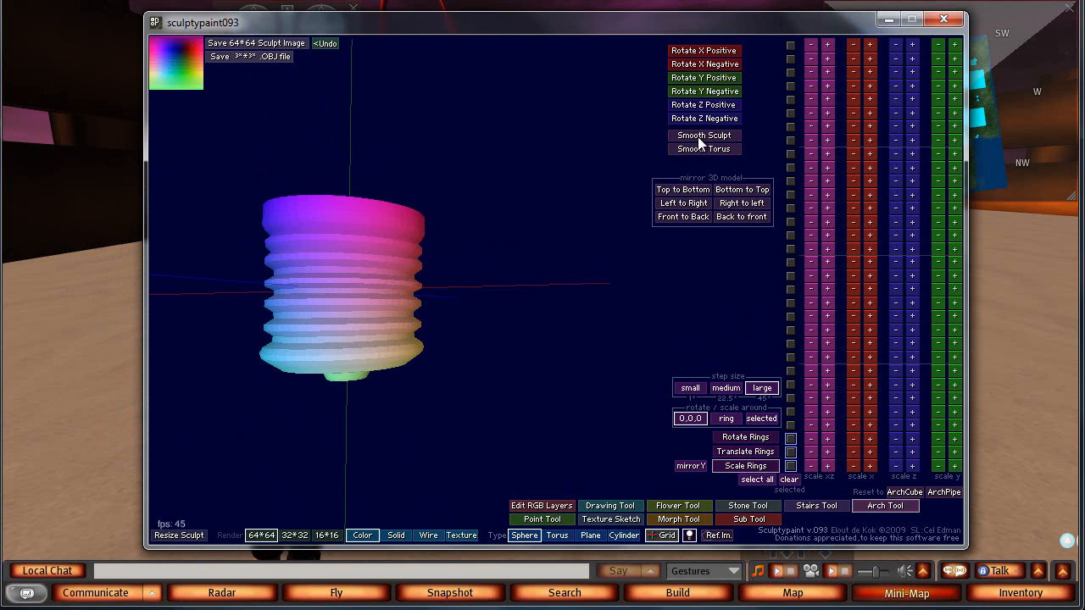
click(700, 139)
Hollow the top of the cylinder in recessed steps by scaling down the top seven rings and the top six rings in Y.
mouse_move(468, 252)
mouse_down()
mouse_move(379, 300)
mouse_move(395, 181)
mouse_move(325, 424)
mouse_up()
drag(371, 243, 387, 303)
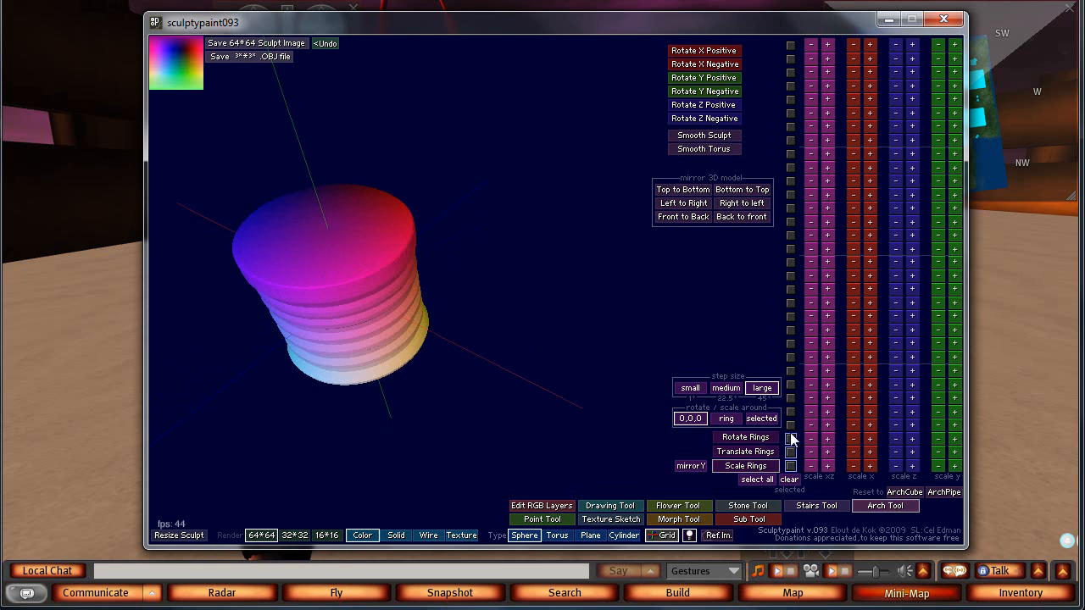
click(789, 479)
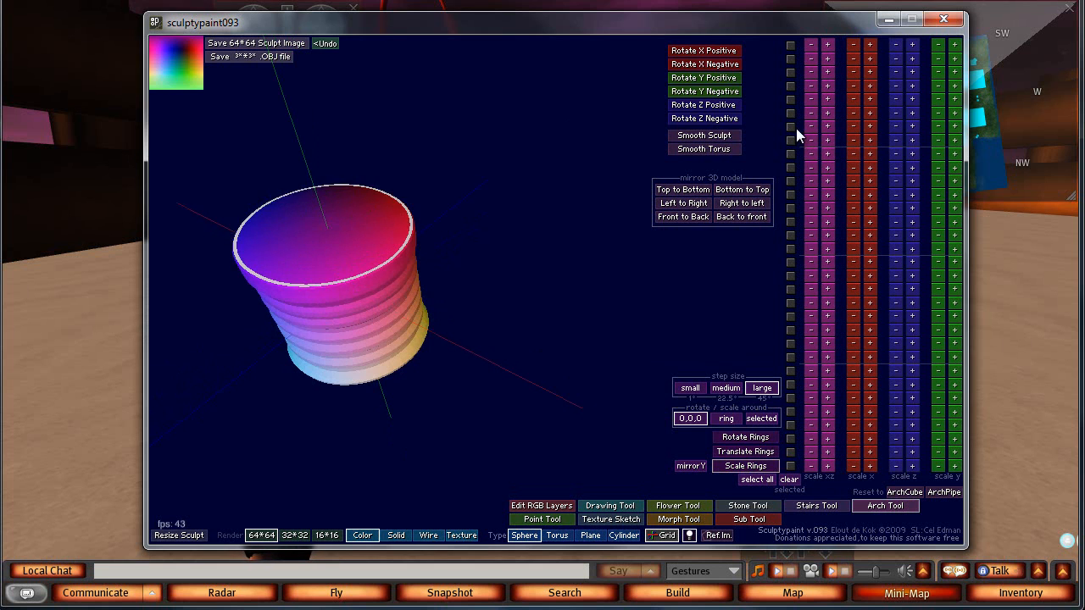
drag(790, 124, 790, 41)
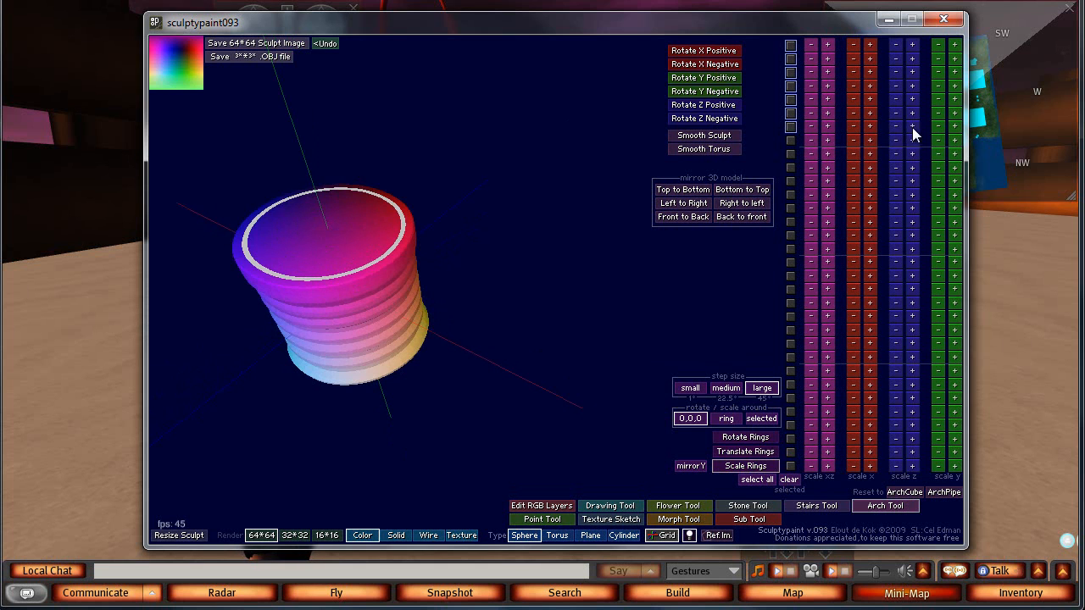
click(935, 132)
click(935, 131)
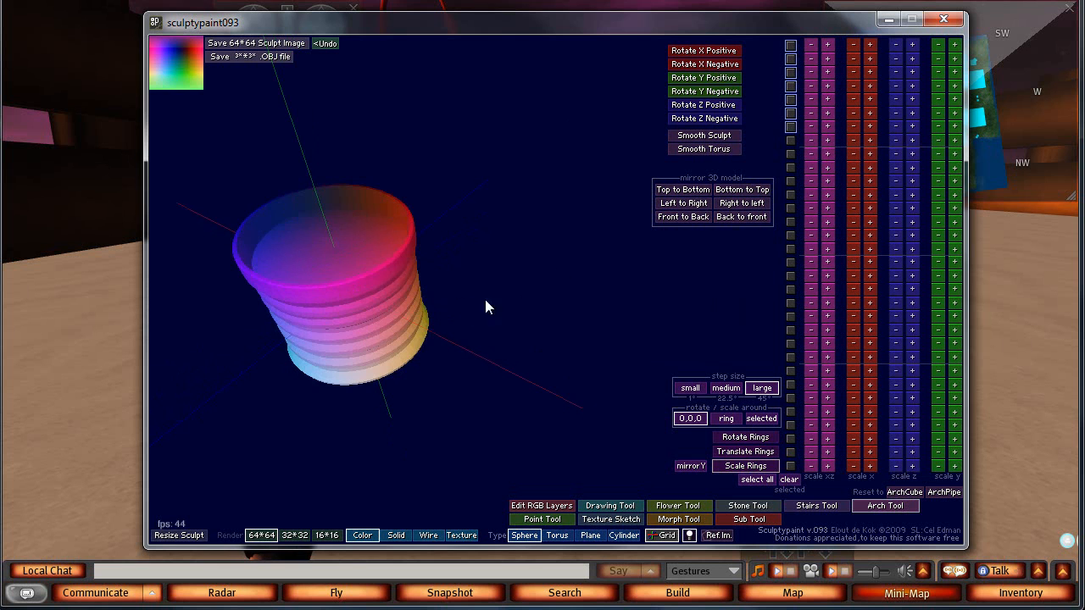
mouse_move(366, 276)
mouse_down()
mouse_move(385, 198)
mouse_move(383, 284)
mouse_up()
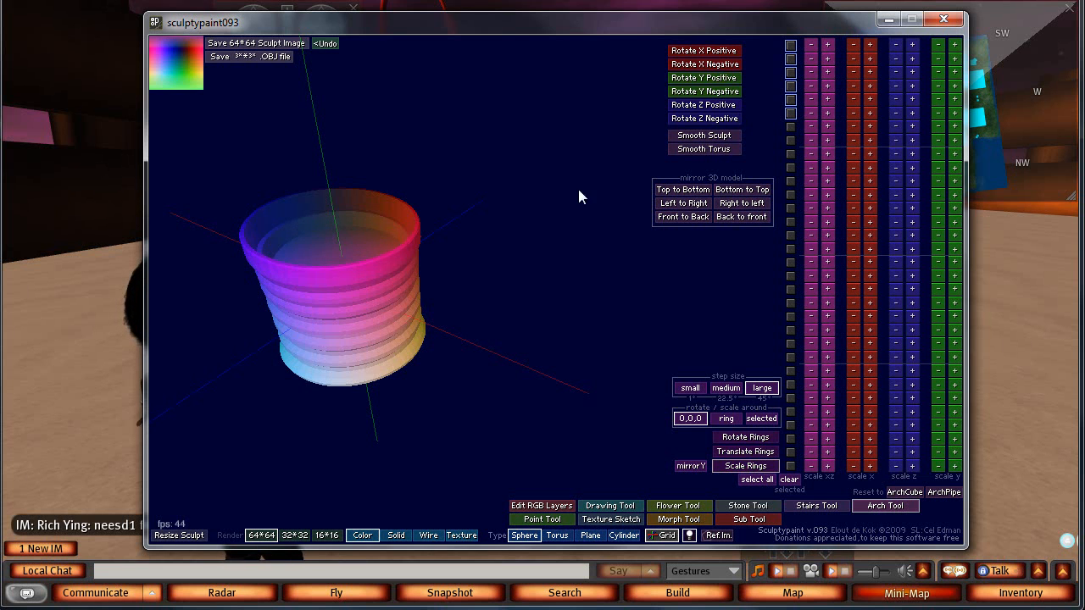
Smooth the hollowed sculpt again and decrease its overall Y scale by one step with the Stone Tool.
drag(378, 24, 266, 29)
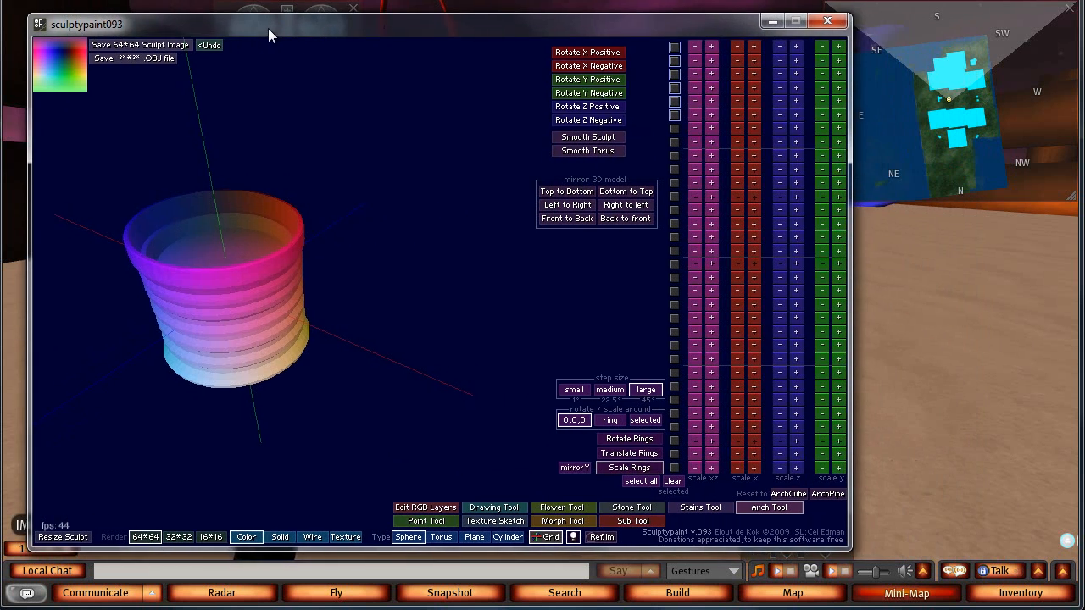
click(603, 140)
mouse_move(236, 289)
mouse_down()
mouse_move(252, 177)
mouse_move(227, 158)
mouse_move(181, 202)
mouse_move(163, 141)
mouse_move(180, 221)
mouse_move(219, 268)
mouse_move(222, 212)
mouse_up()
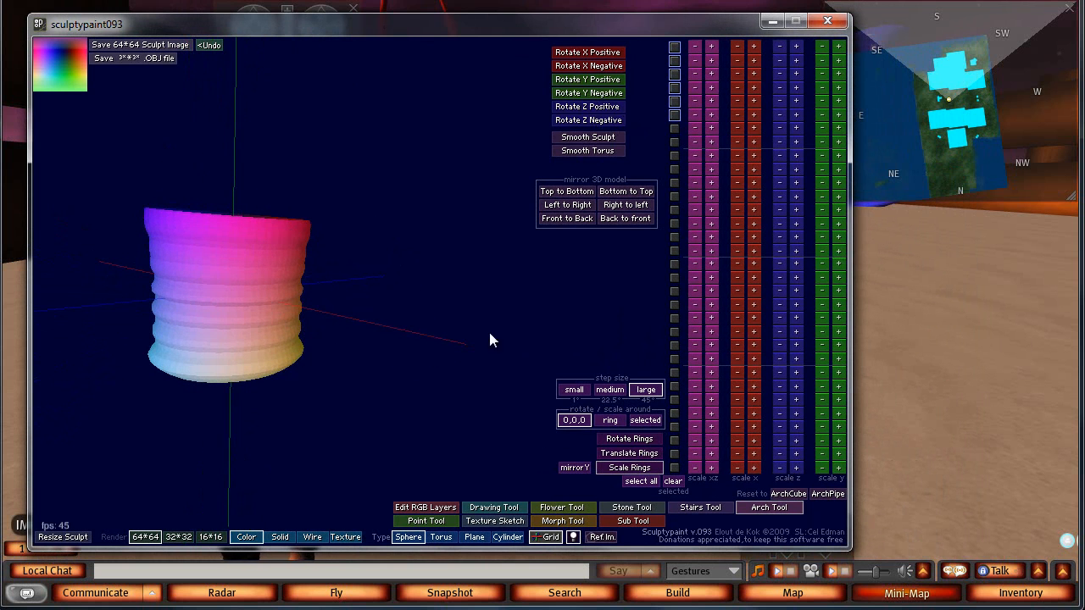
click(634, 508)
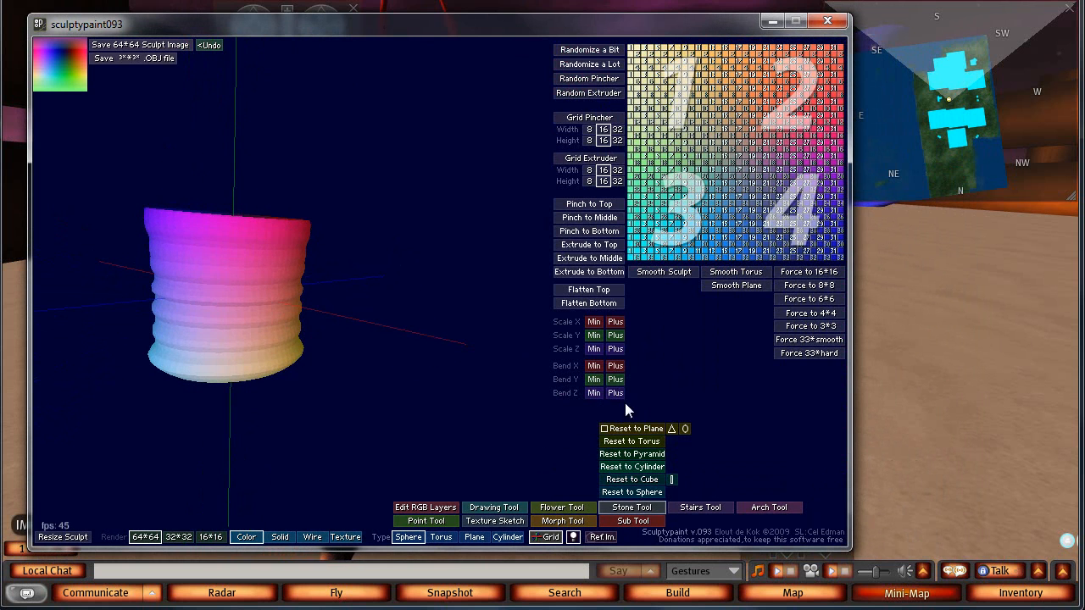
click(594, 336)
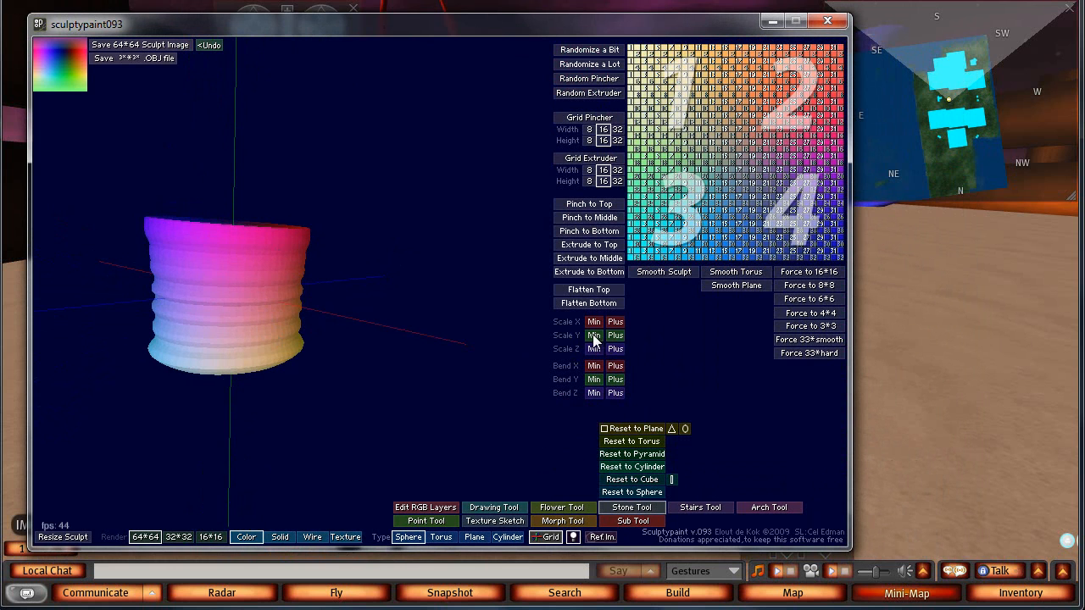
Bake a greyscale shading texture for the sculpt in Texture Sketch and soften it with the moo + and gauss filters.
click(500, 523)
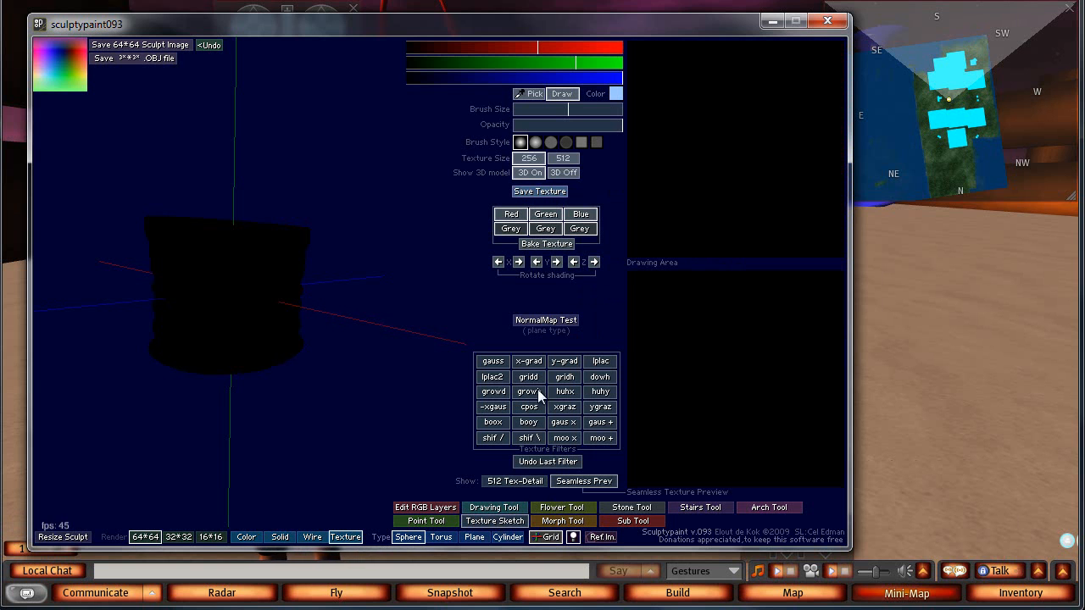
click(547, 216)
mouse_move(290, 304)
mouse_down()
mouse_move(273, 223)
mouse_move(249, 289)
mouse_up()
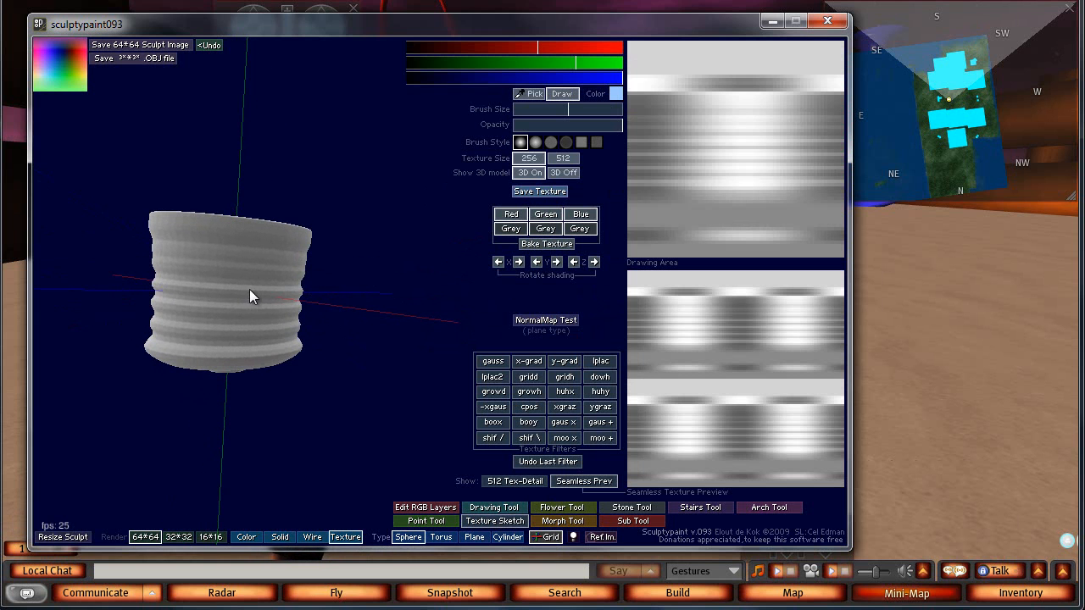
click(601, 439)
mouse_move(167, 289)
mouse_down()
mouse_move(283, 256)
mouse_move(298, 187)
mouse_move(279, 190)
mouse_move(257, 344)
mouse_move(267, 288)
mouse_move(385, 350)
mouse_up()
click(494, 364)
mouse_move(322, 331)
mouse_down()
mouse_move(218, 327)
mouse_move(238, 412)
mouse_move(236, 318)
mouse_up()
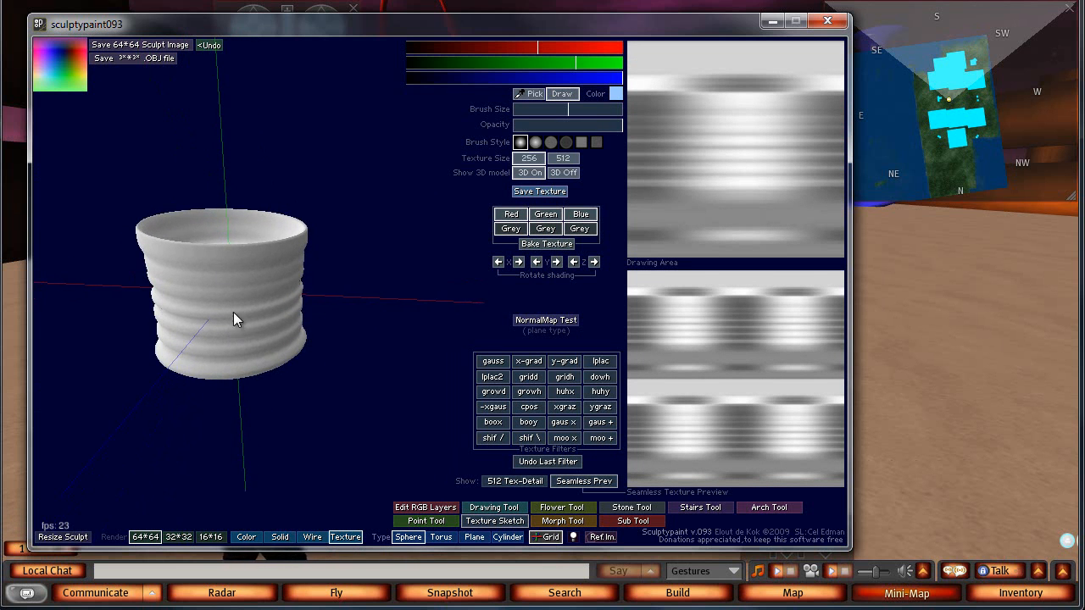
Save the 64*64 sculpt image and the baked texture.
click(159, 47)
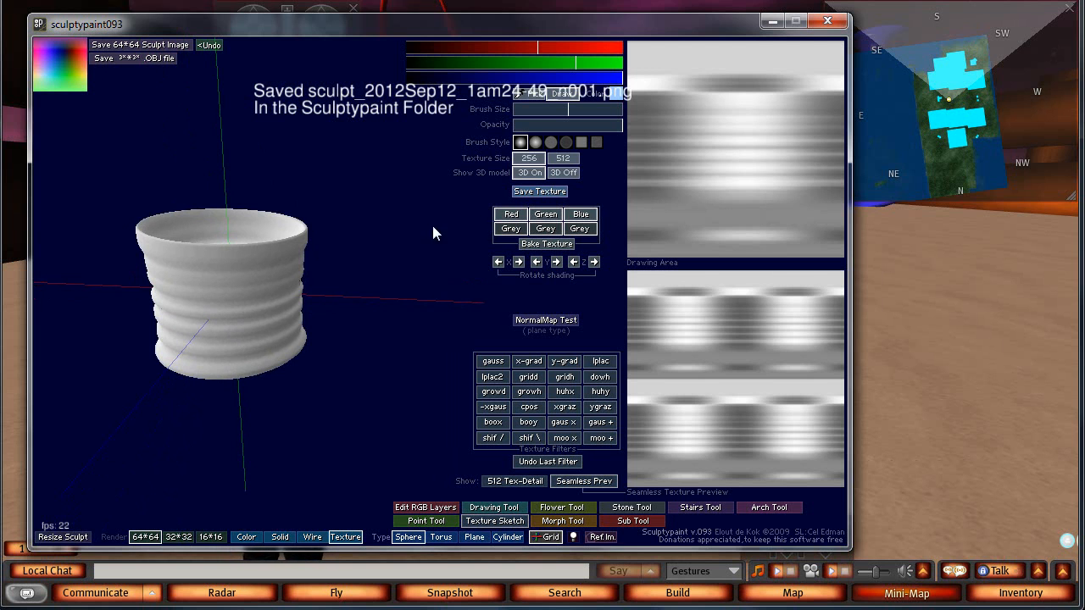
click(534, 193)
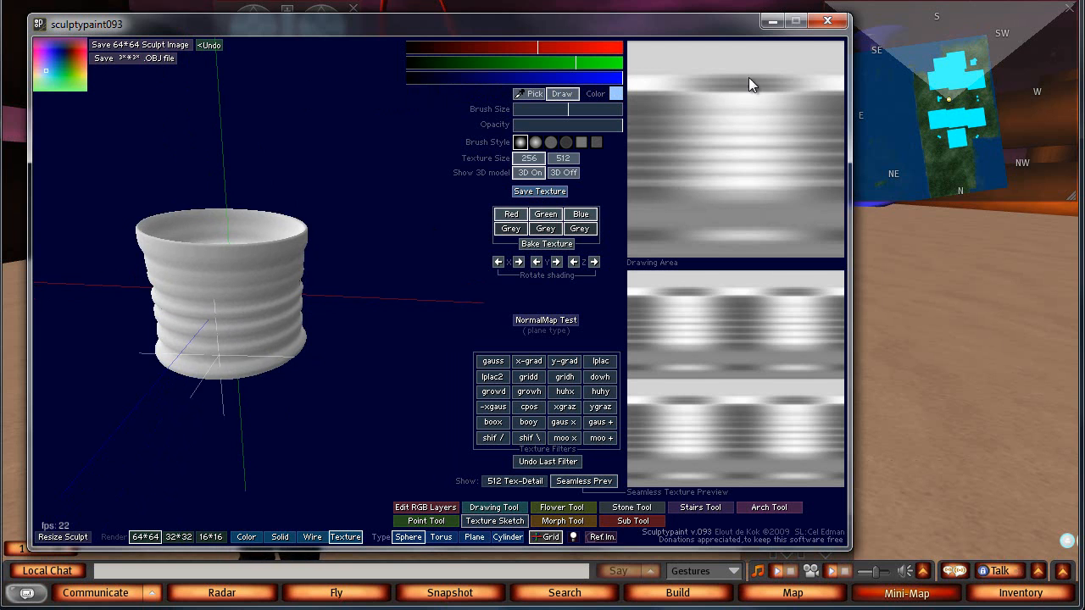
Switch to the Sculptypaint folder in Windows Explorer and rename the saved sculpt PNG as bulb base.
click(768, 27)
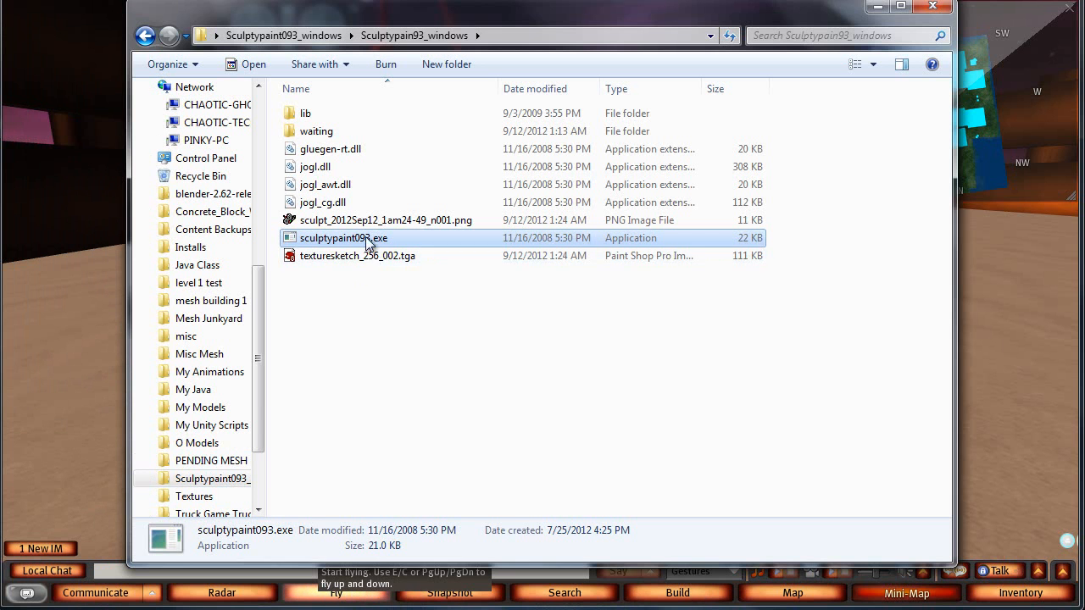
right_click(373, 219)
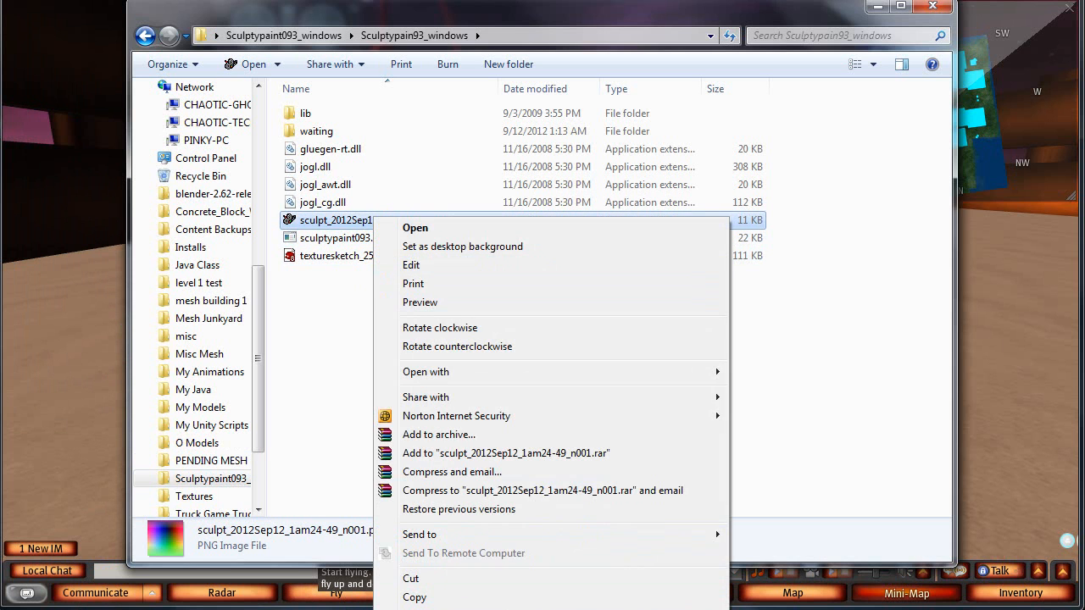
text(m)
text(bulb base)
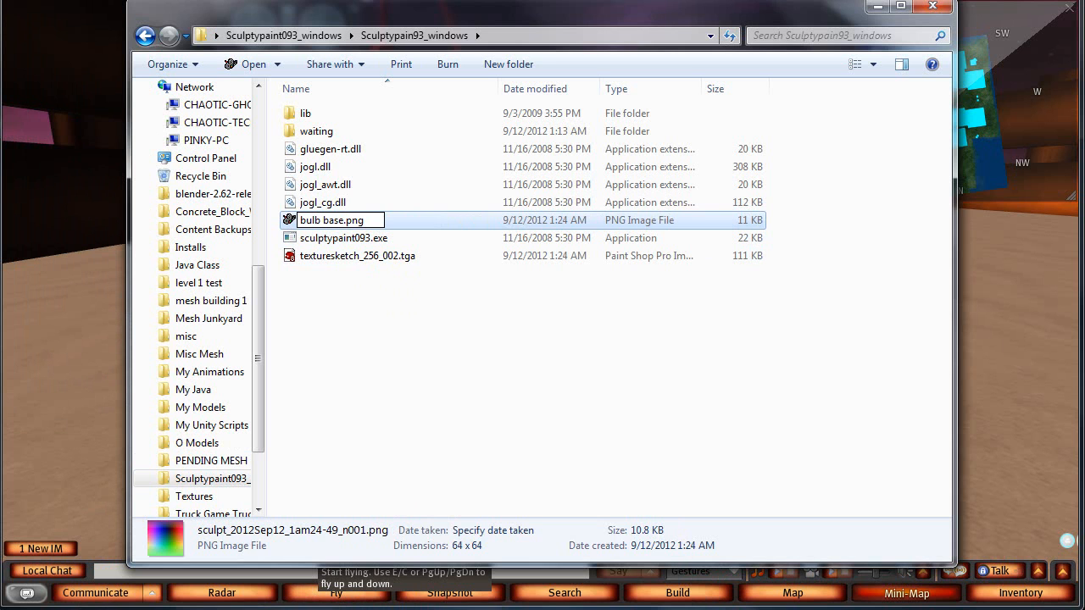
click(435, 294)
Rename the saved texturesketch_256_002.tga file as bulb base texture.
right_click(363, 256)
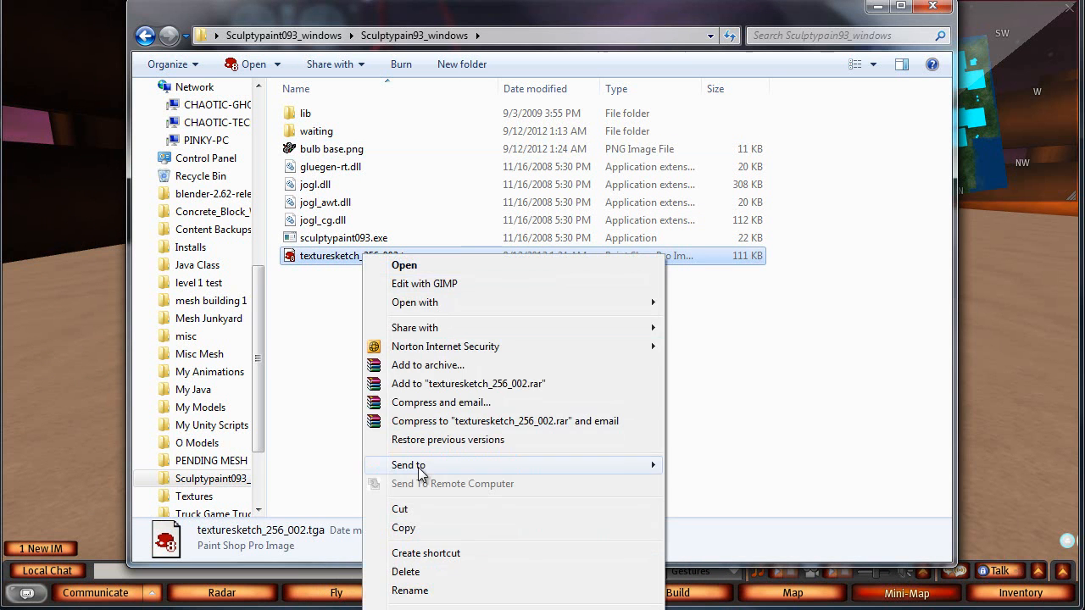
click(428, 593)
text(b)
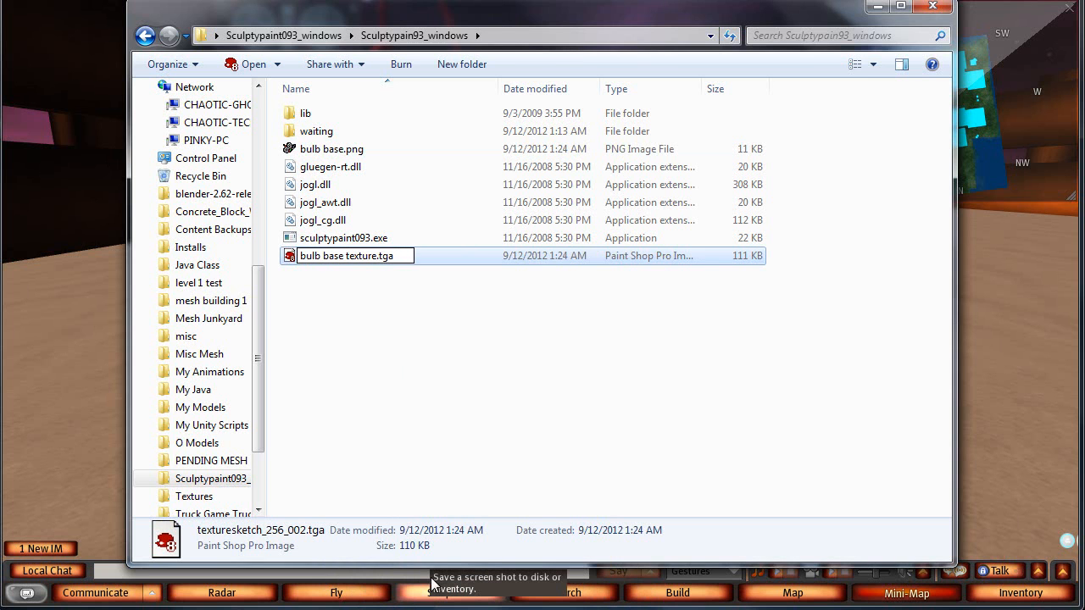
text(ulb base texture)
click(403, 415)
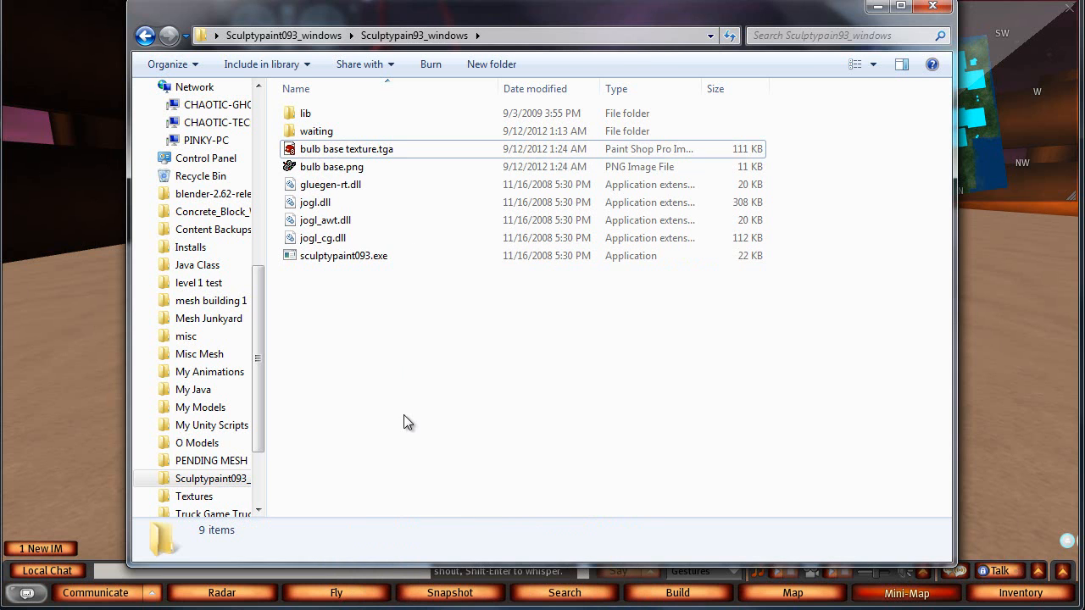
Switch to Sculptypaint, reset the sculpt to a cylinder with the Stone Tool in Color render, and increase its Y scale.
click(877, 6)
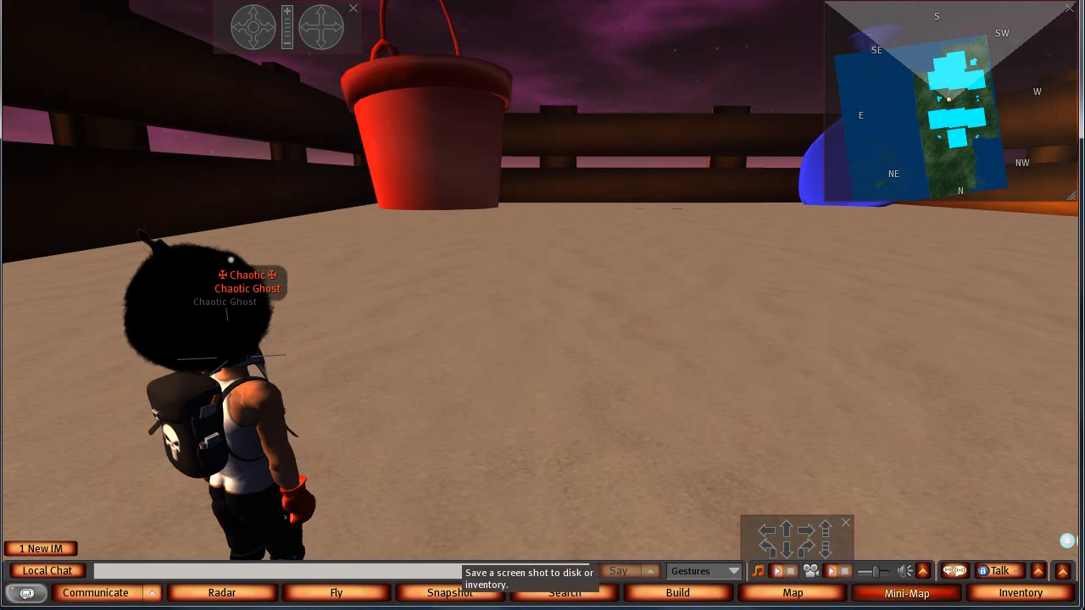
click(447, 608)
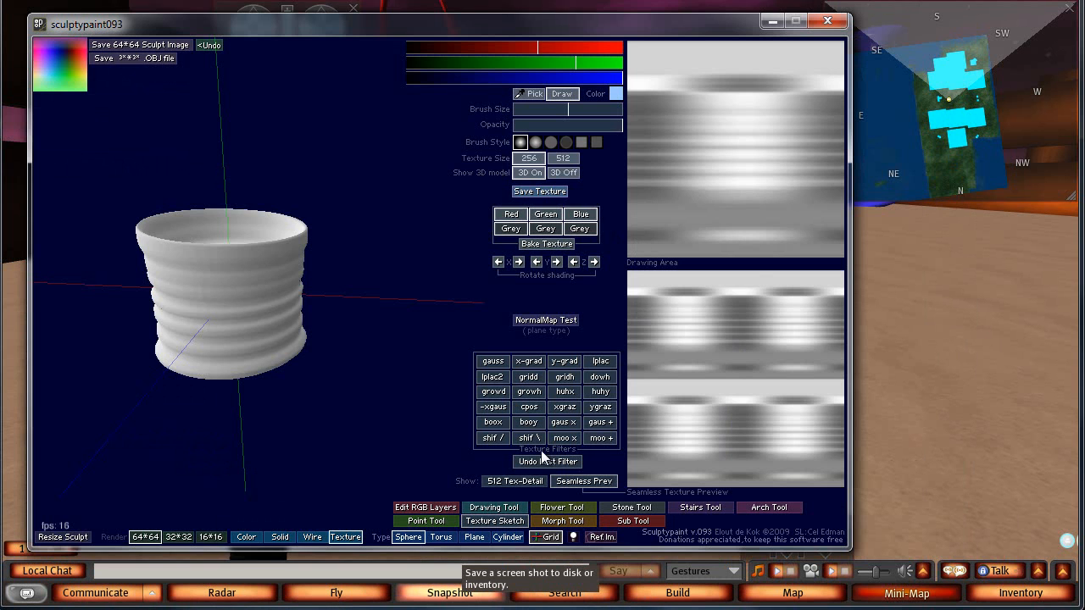
click(632, 511)
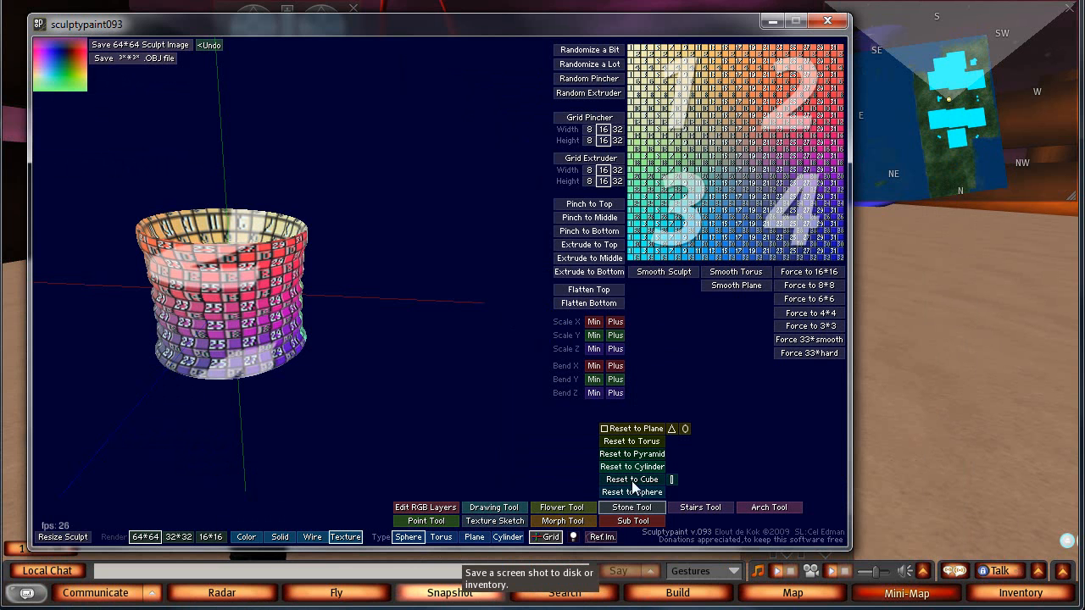
click(250, 539)
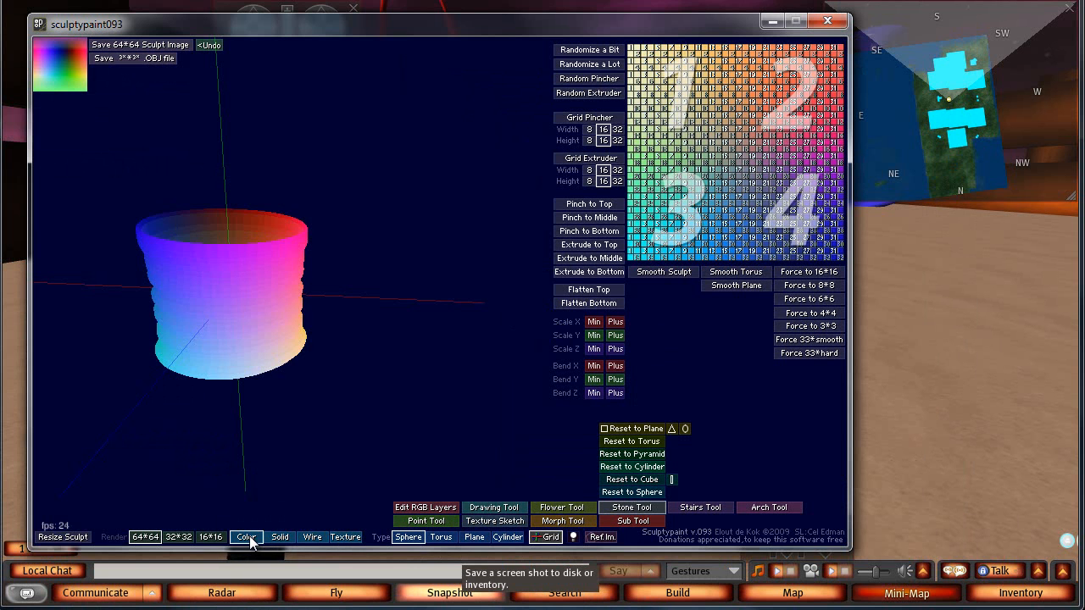
click(644, 476)
drag(289, 333, 284, 286)
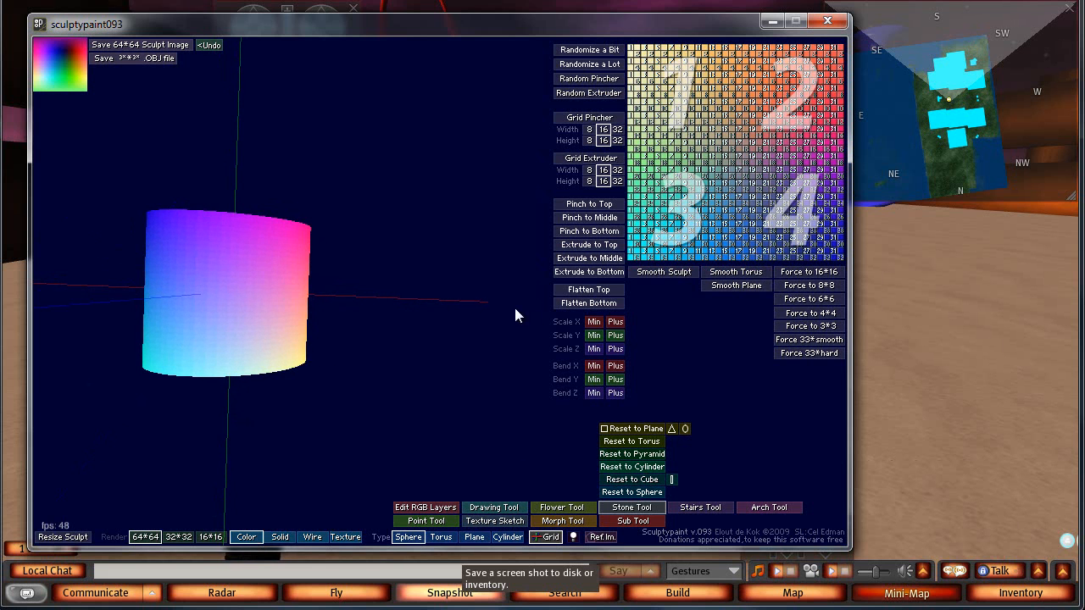
click(616, 335)
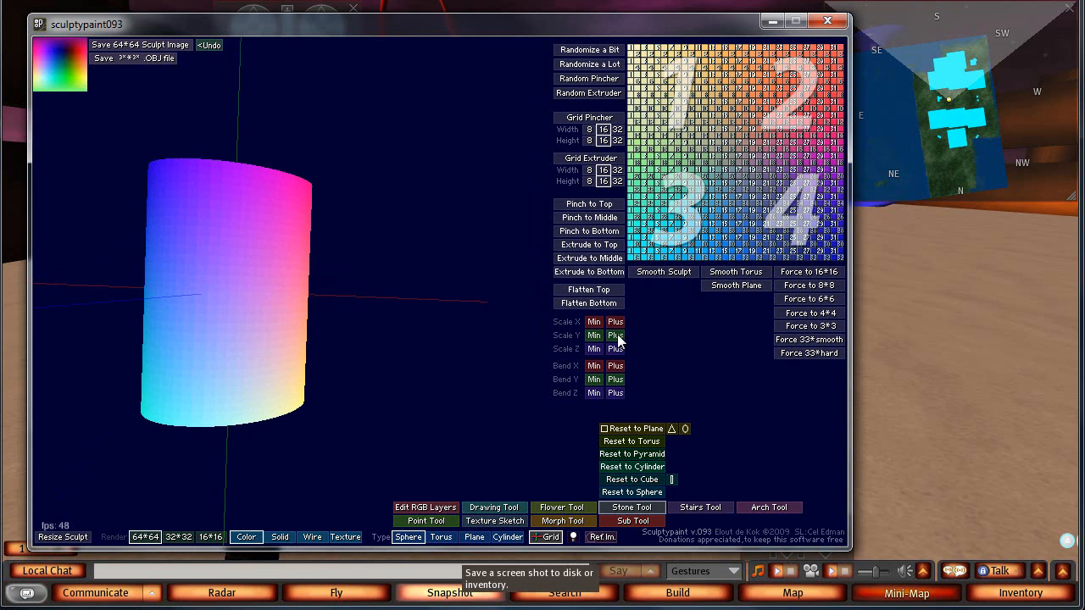
Draw a light bulb width profile with the Drawing Tool, wide near the top and narrowing to a neck, and smooth the sculpt five times.
click(491, 508)
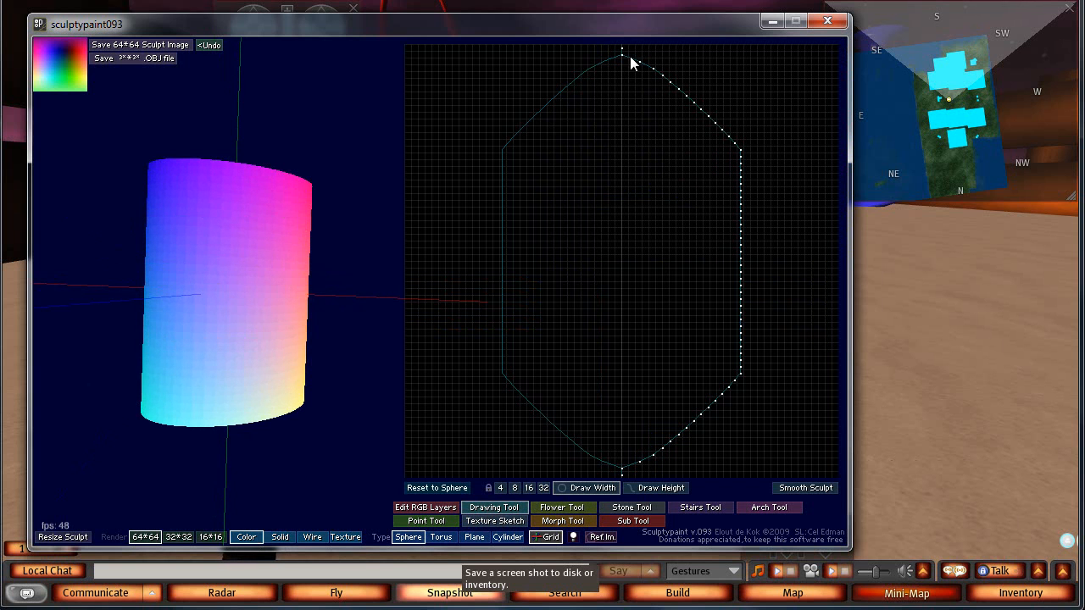
mouse_move(625, 58)
mouse_down()
mouse_move(652, 143)
mouse_move(786, 204)
mouse_move(810, 230)
mouse_move(739, 295)
mouse_move(724, 378)
mouse_up()
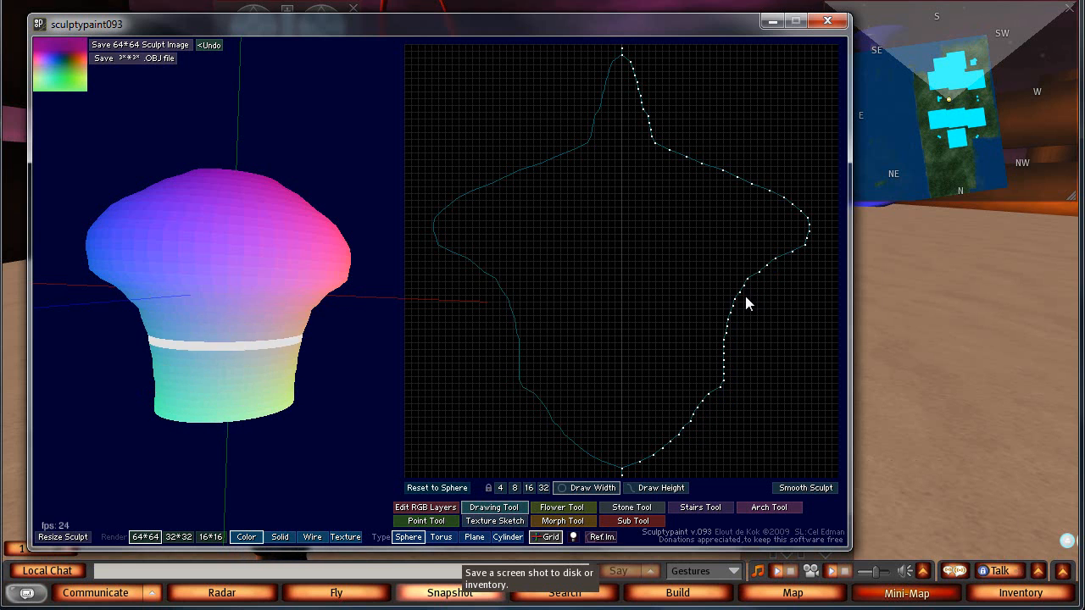
mouse_move(750, 293)
mouse_down()
mouse_move(800, 263)
mouse_move(809, 243)
mouse_move(796, 236)
mouse_up()
click(801, 488)
click(801, 488)
click(801, 488)
click(801, 488)
click(801, 488)
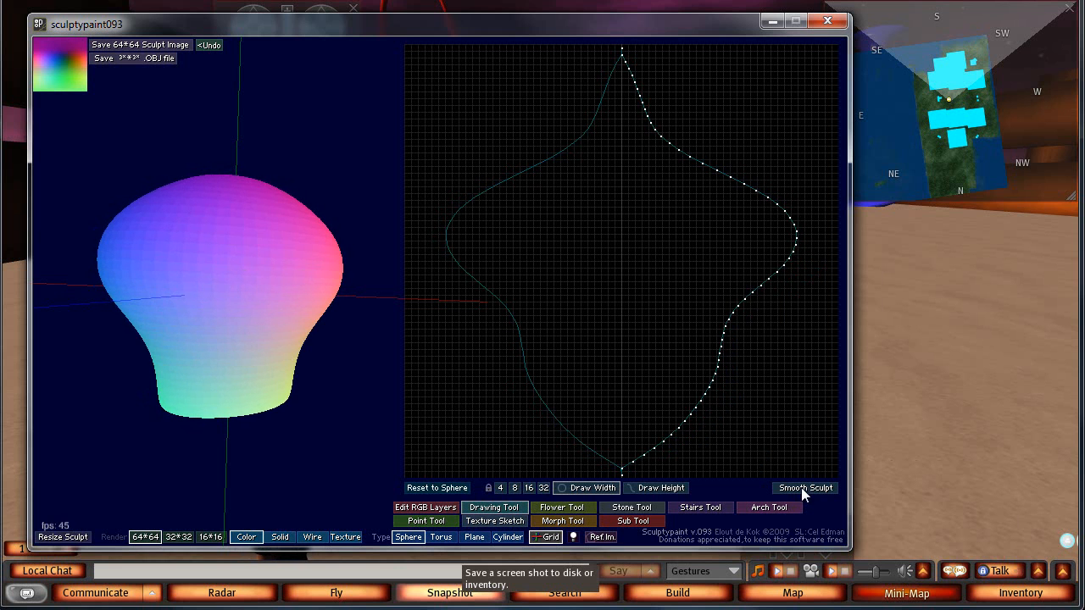
Increase the bulb sculpt's Y scale by two steps with the Stone Tool.
click(626, 510)
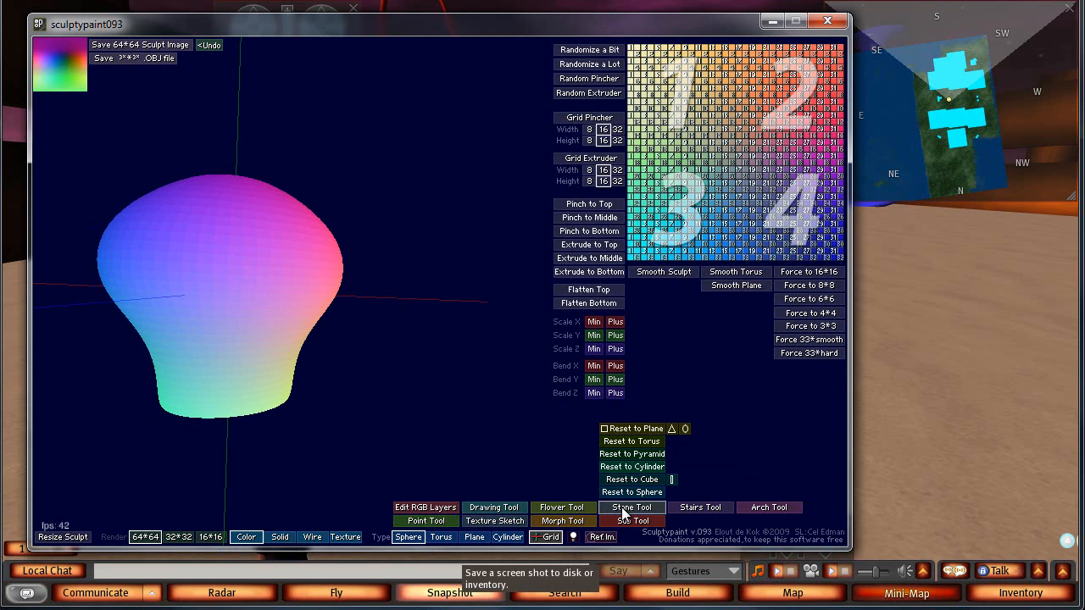
click(616, 337)
click(616, 337)
mouse_move(237, 335)
mouse_down()
mouse_move(266, 395)
mouse_move(273, 266)
mouse_move(402, 317)
mouse_move(369, 411)
mouse_move(325, 370)
mouse_move(311, 318)
mouse_up()
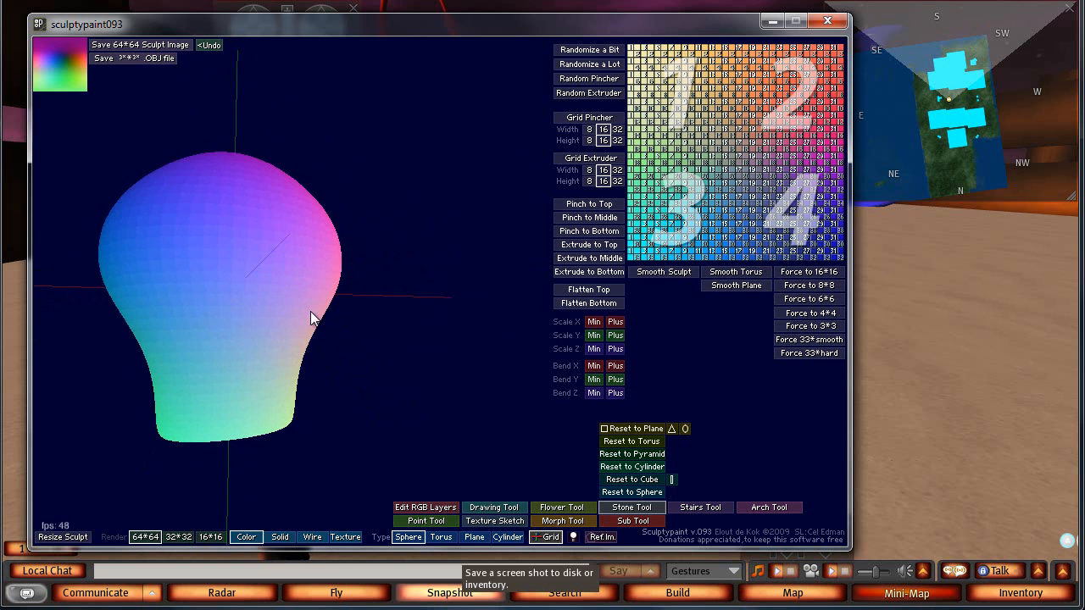
Bake a greyscale shading texture for the bulb in Texture Sketch and soften it with the moo + and gauss filters.
click(496, 520)
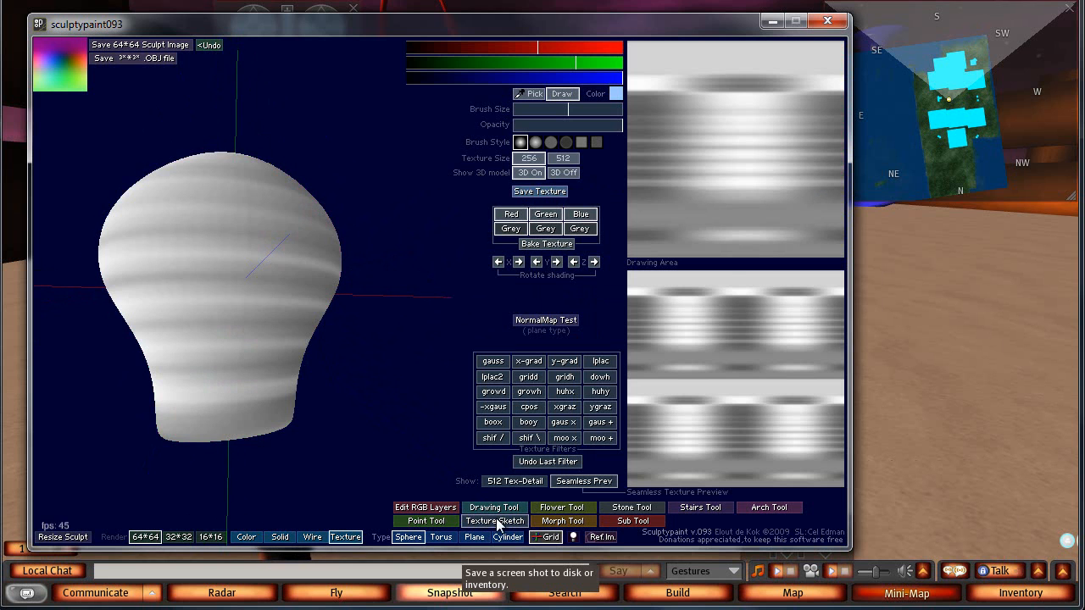
click(547, 218)
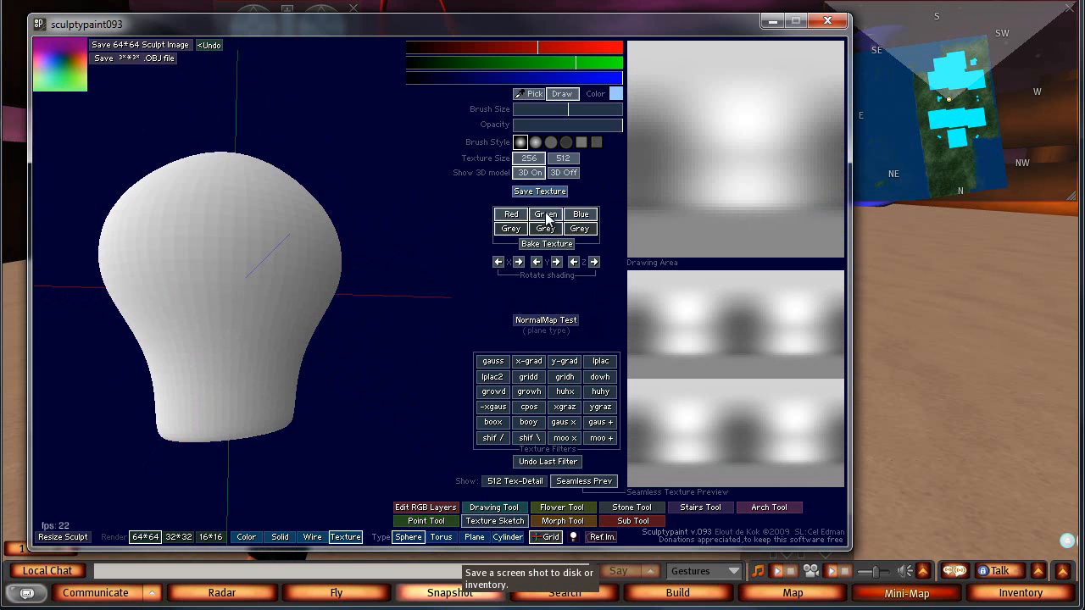
mouse_move(277, 271)
mouse_down()
mouse_move(201, 363)
mouse_move(151, 291)
mouse_up()
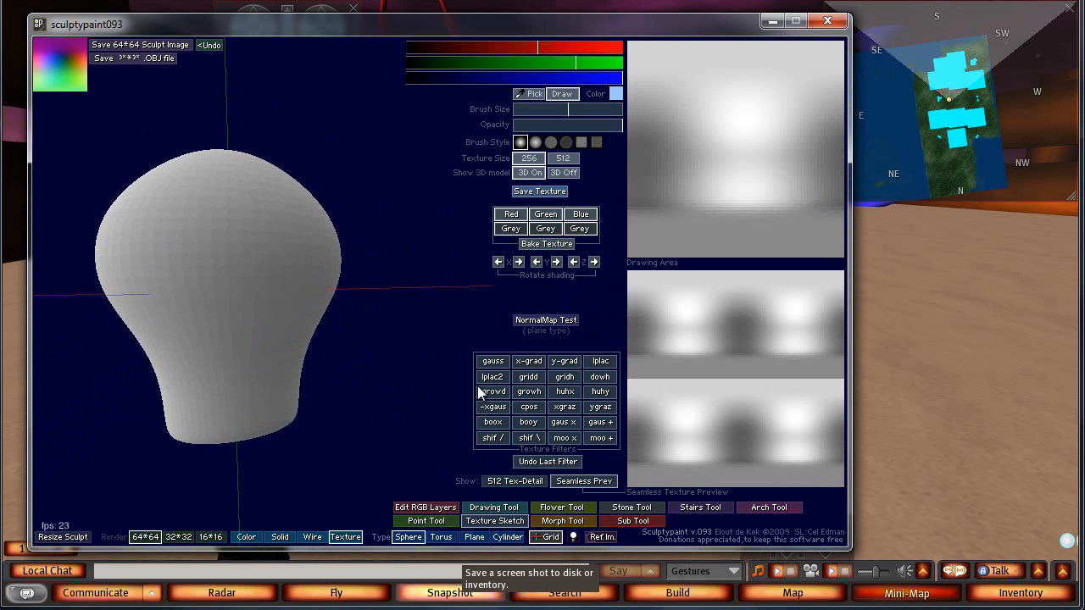
click(604, 439)
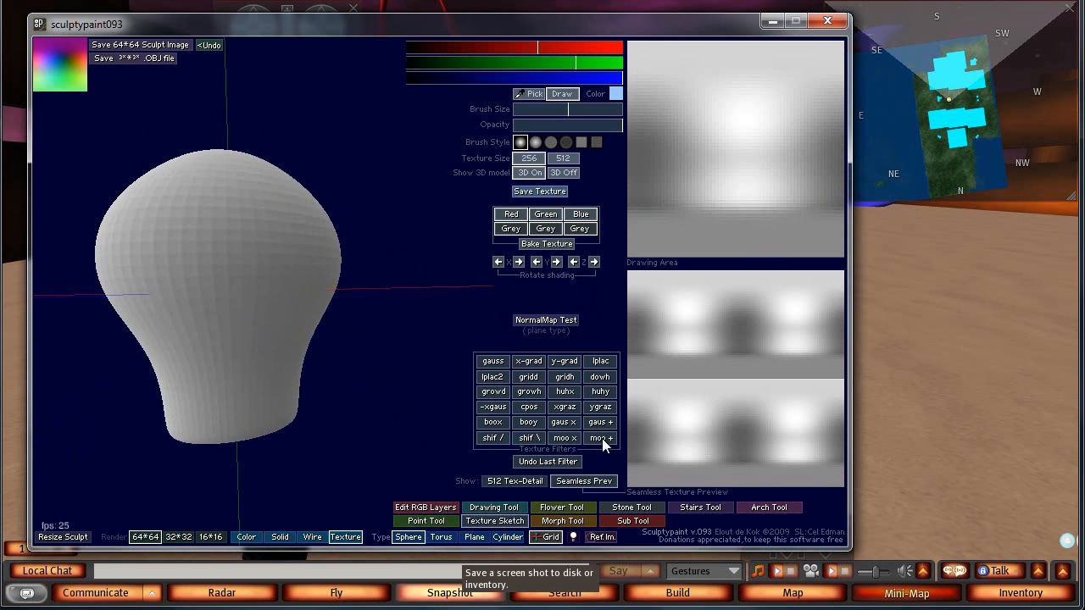
click(492, 363)
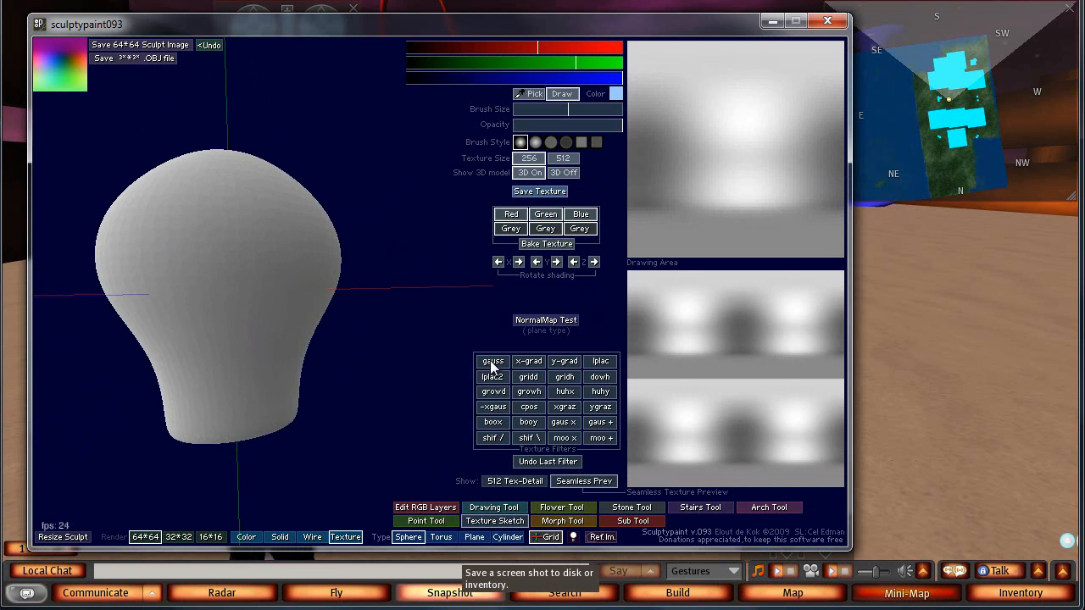
mouse_move(146, 227)
mouse_down()
mouse_move(242, 331)
mouse_move(166, 118)
mouse_up()
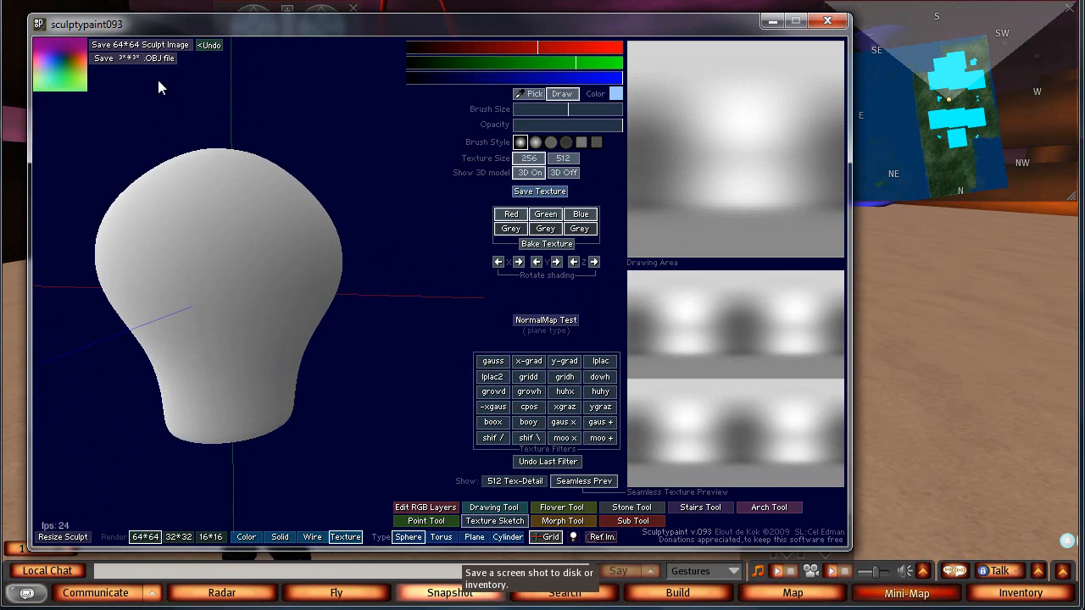
Save the bulb's 64*64 sculpt image and its baked texture.
click(133, 45)
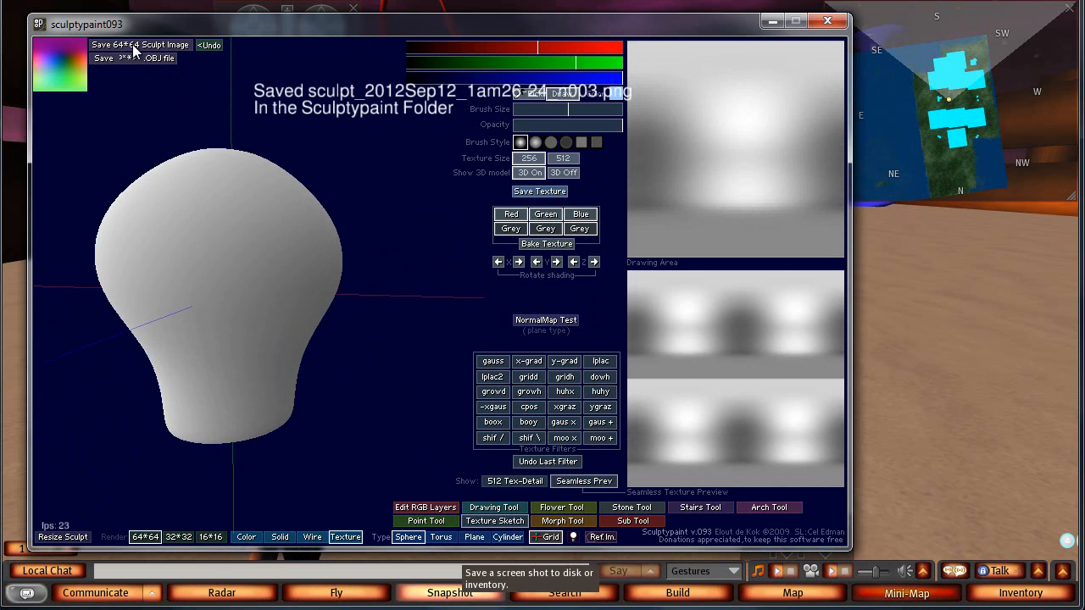
click(550, 192)
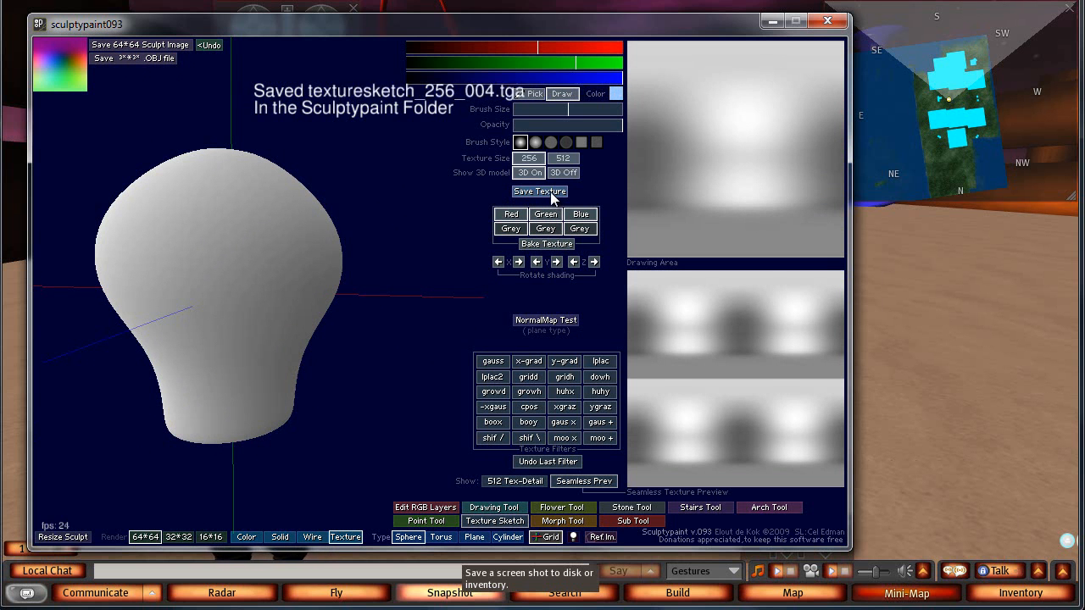
click(773, 20)
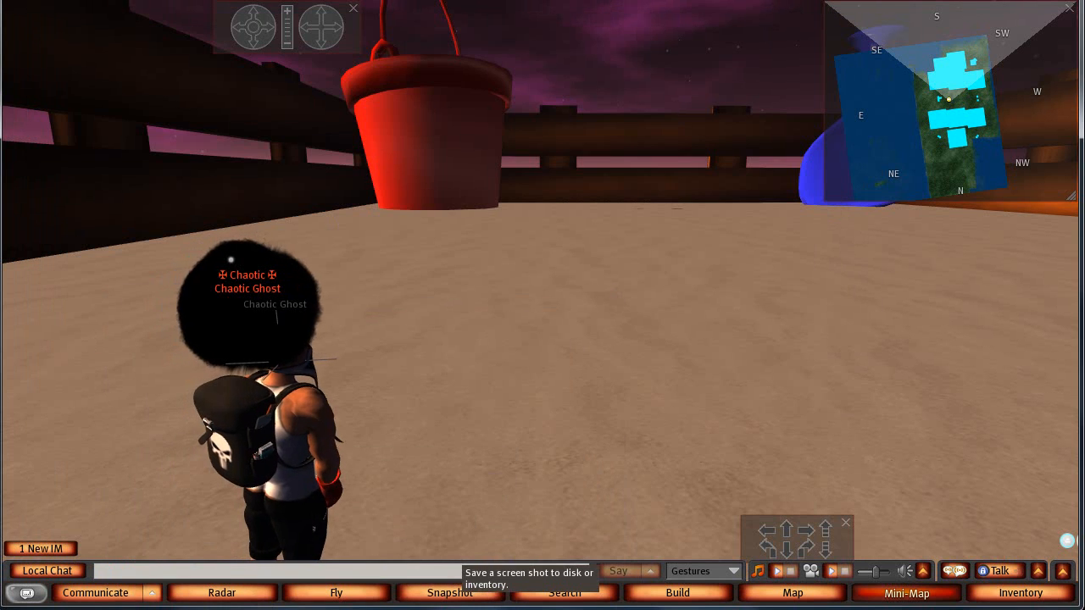
Switch to the Sculptypaint folder in Windows Explorer and rename the new sculpt PNG as bulb.
key(alt+Tab)
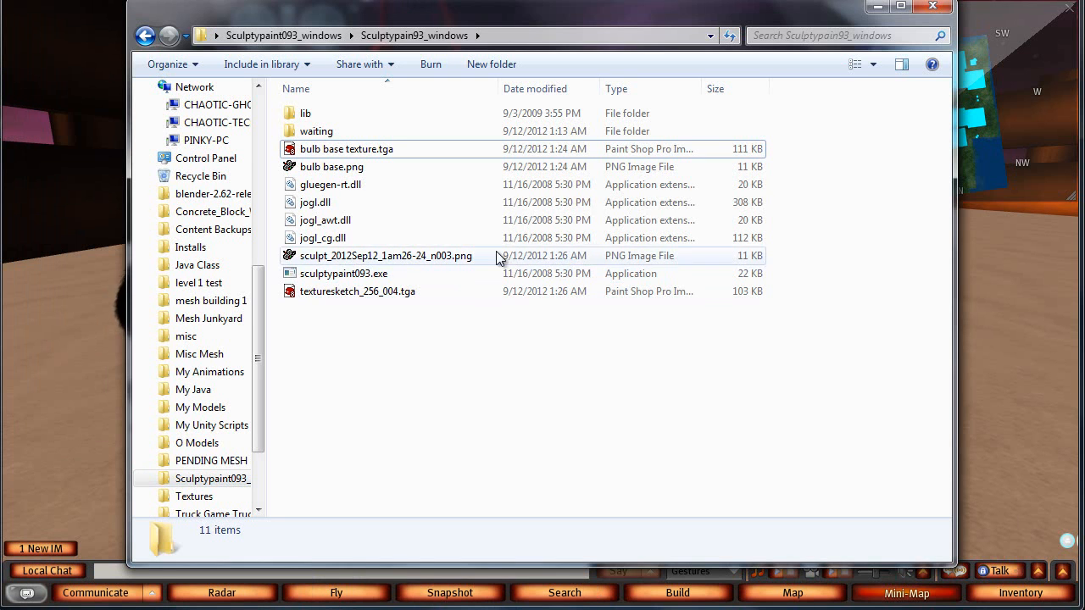
right_click(364, 262)
text(m)
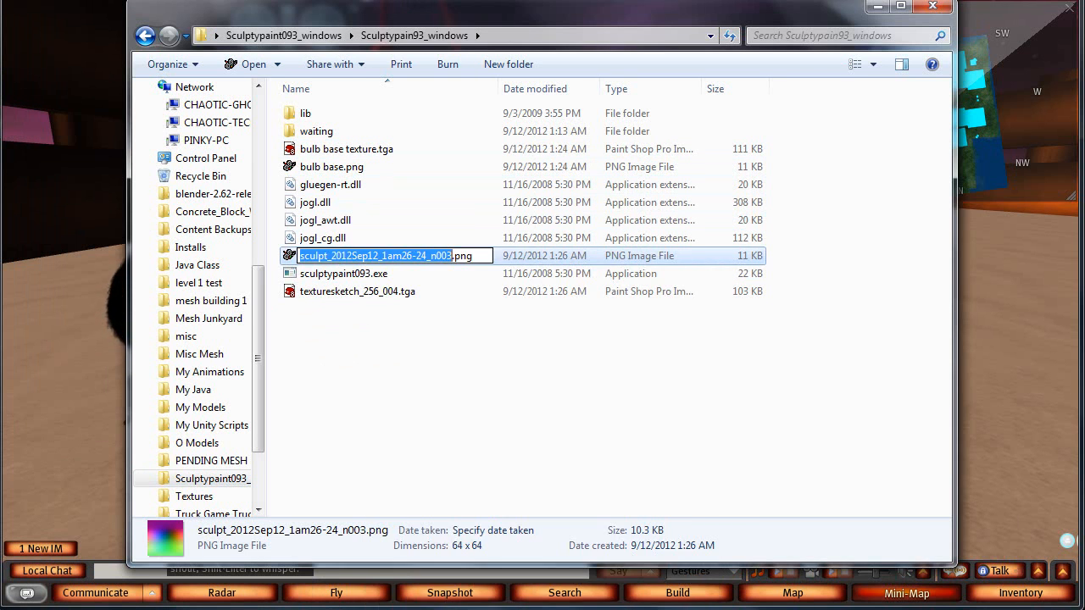
text(bul)
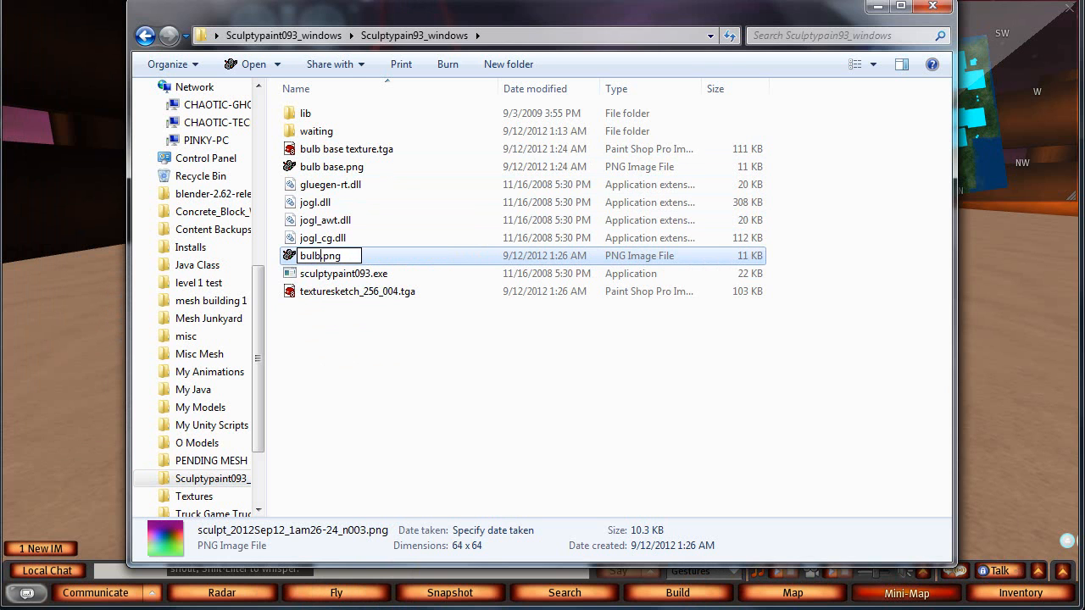
text(b)
key(Return)
Rename the texturesketch_256_004.tga file as bulb texture.
right_click(379, 290)
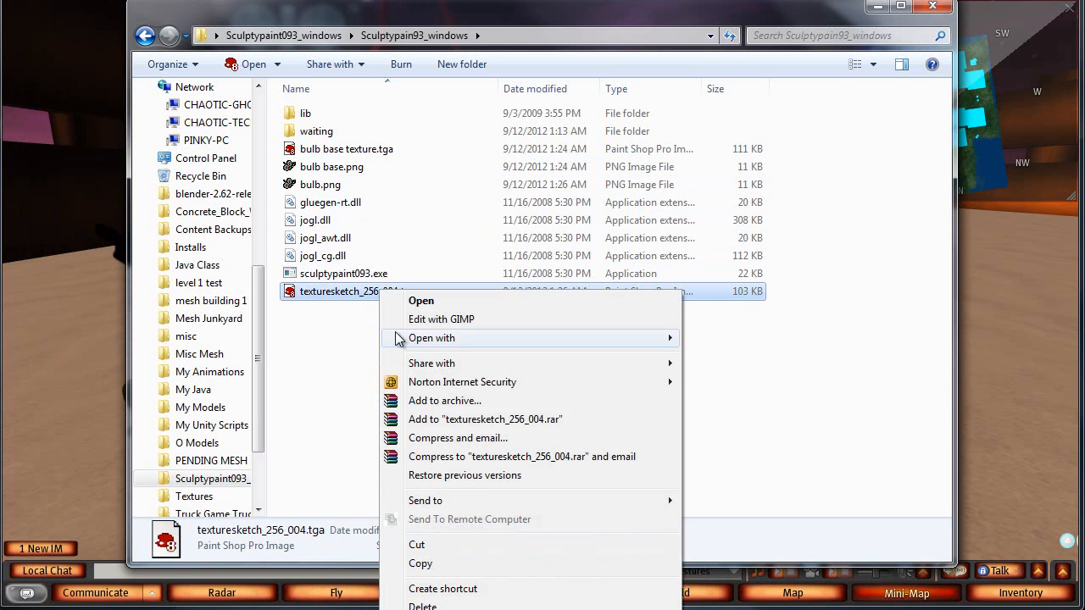
text(m)
text(bu)
text(lb texture)
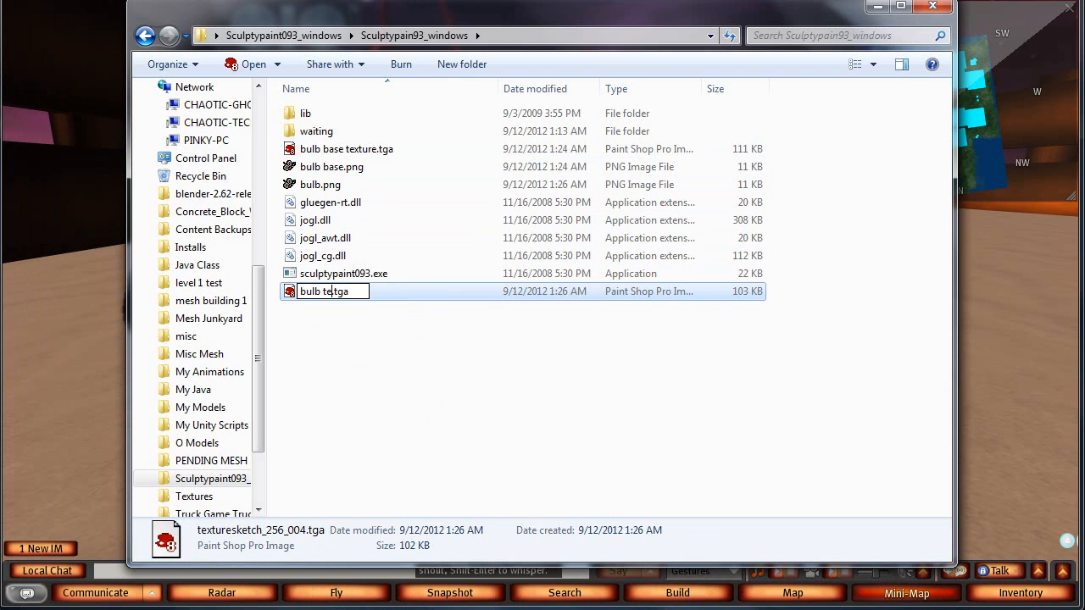
click(467, 398)
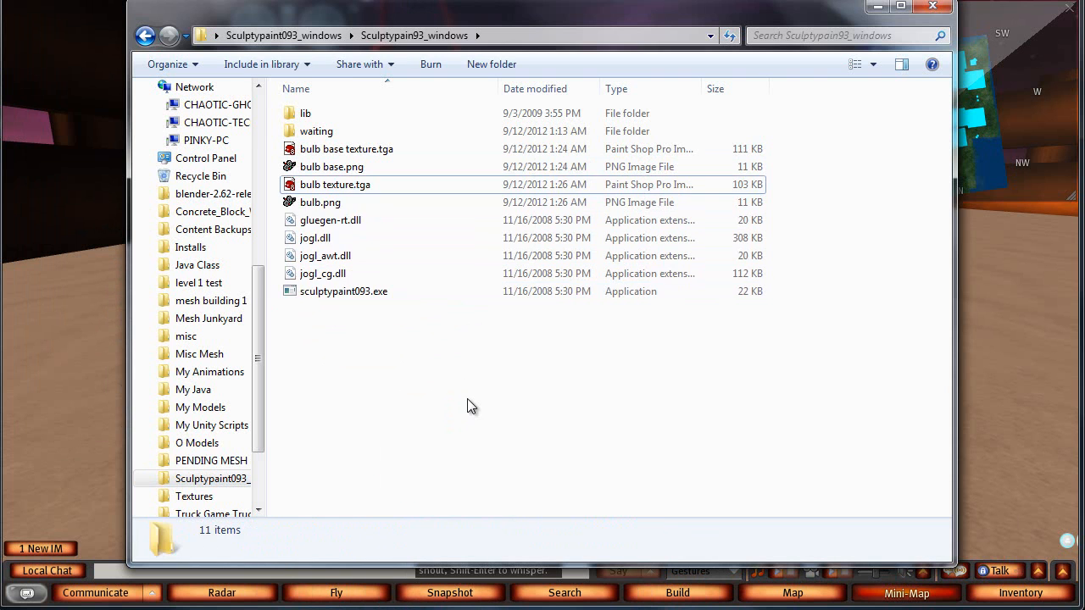
Switch to the Second Life viewer, start a bulk upload and browse to the Sculptypain93_windows folder.
click(878, 8)
click(23, 10)
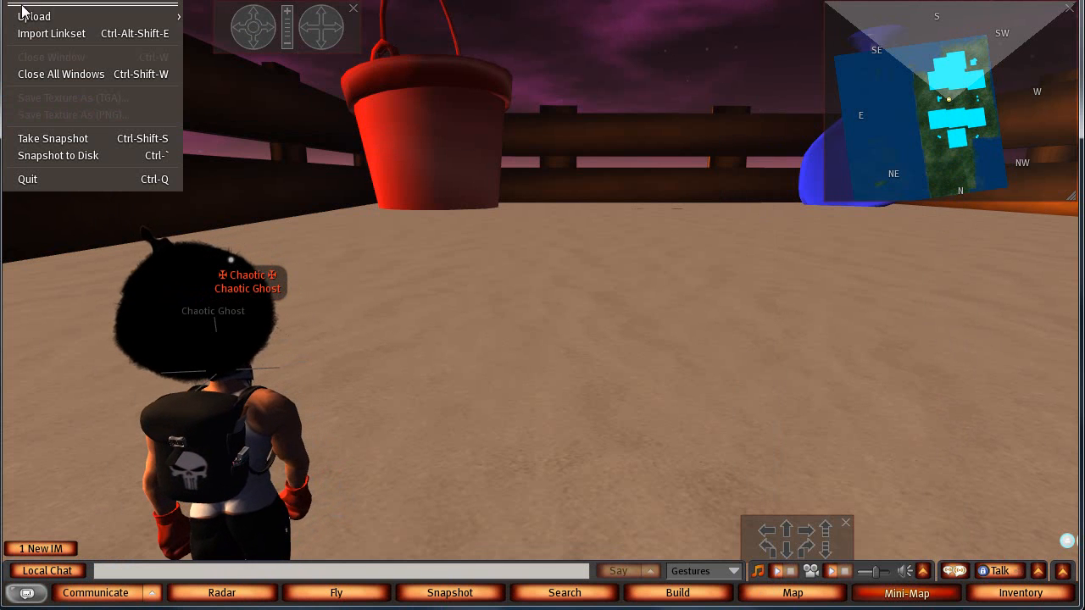
mouse_move(24, 15)
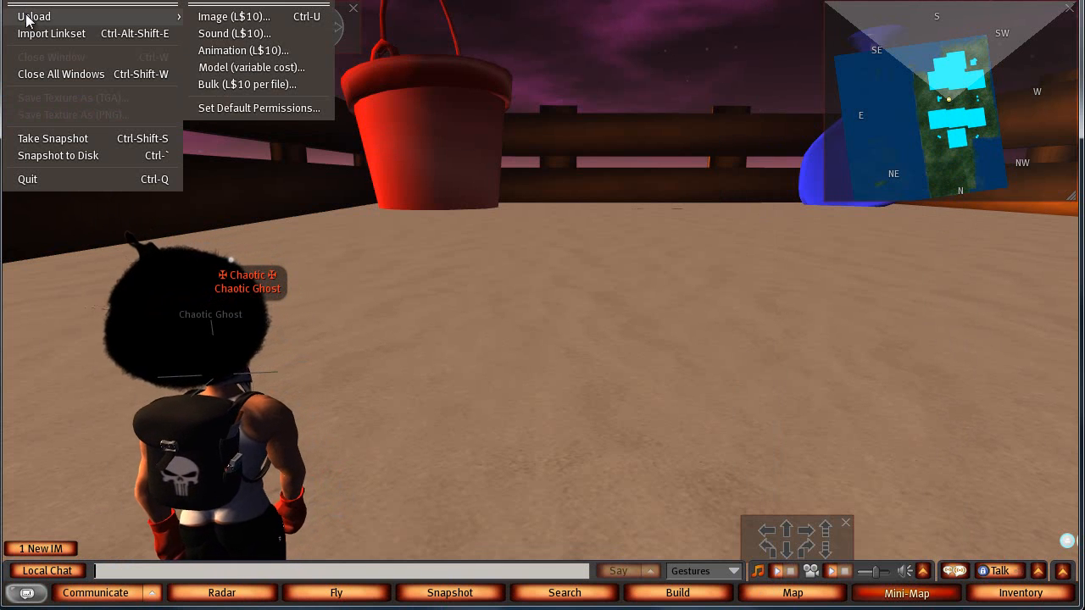
click(231, 85)
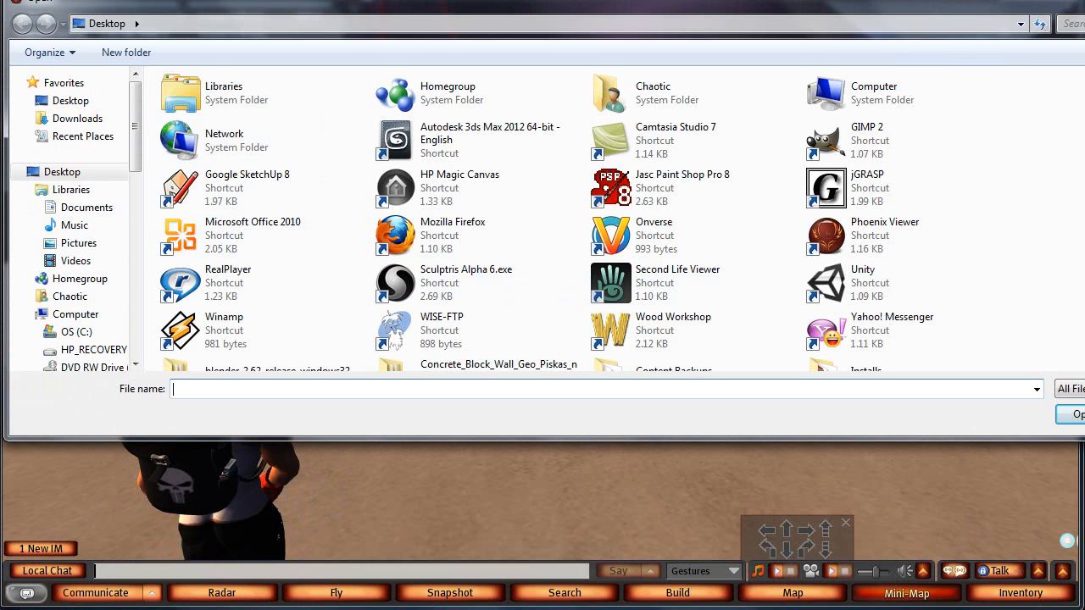
scroll(814, 256, down, 4)
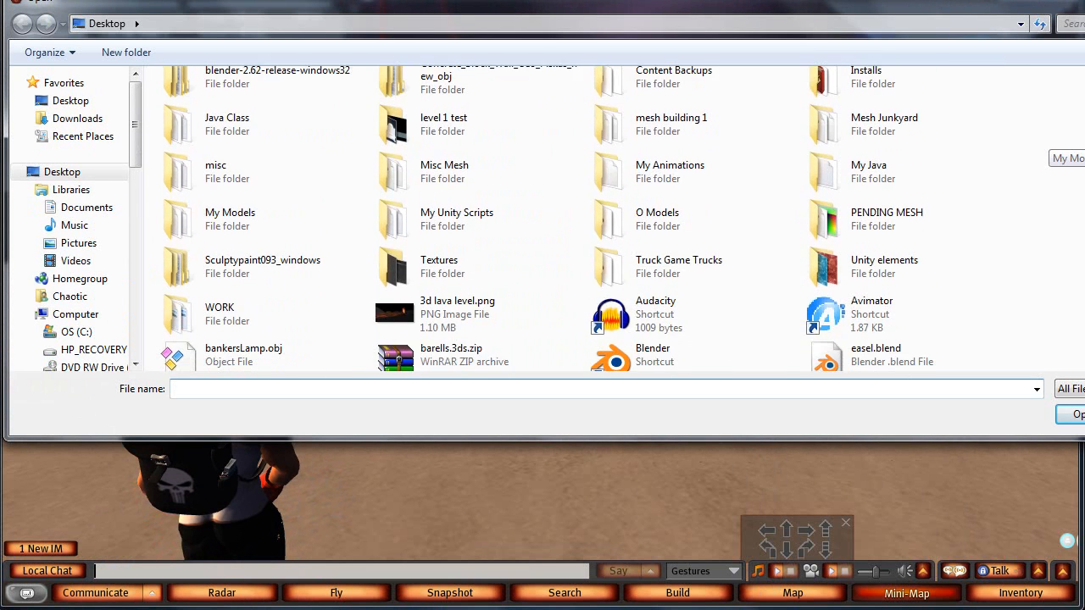
double_click(228, 246)
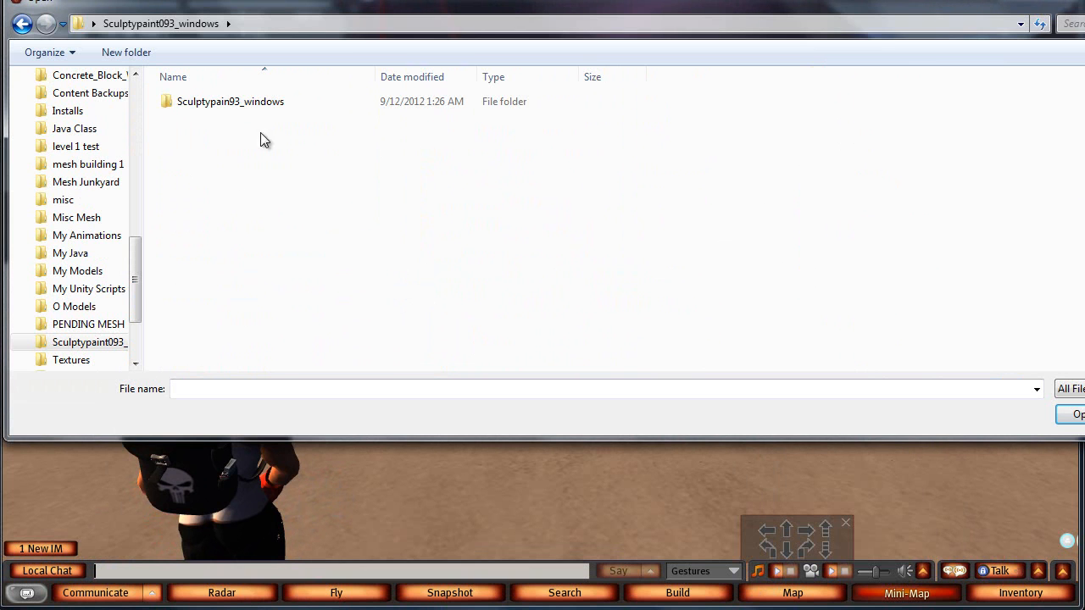
double_click(259, 101)
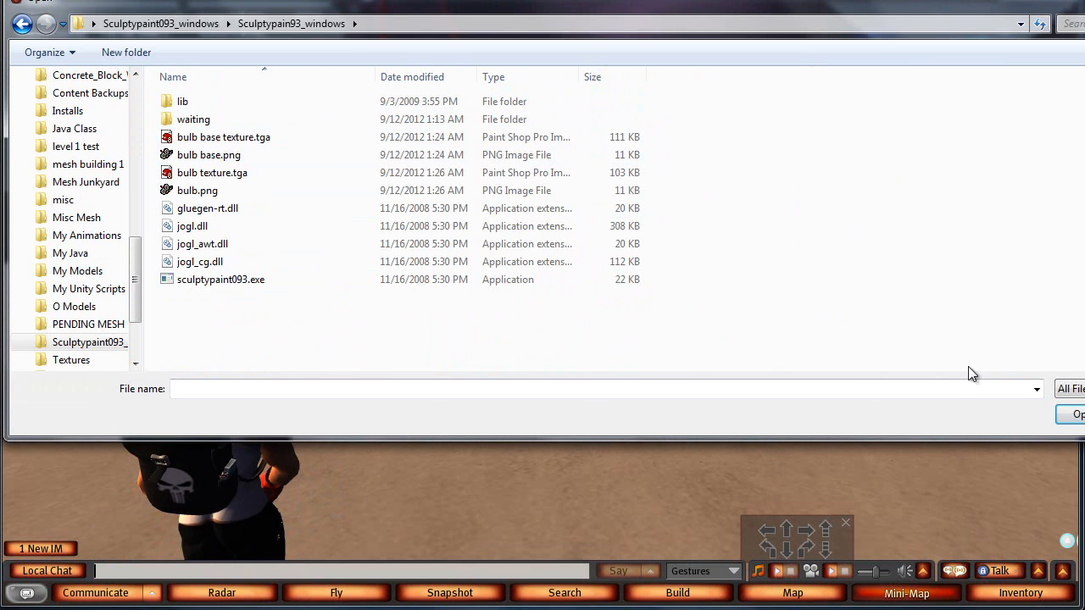
Filter the files to images and bulk upload bulb base texture.tga, bulb base.png, bulb texture.tga and bulb.png.
click(1072, 389)
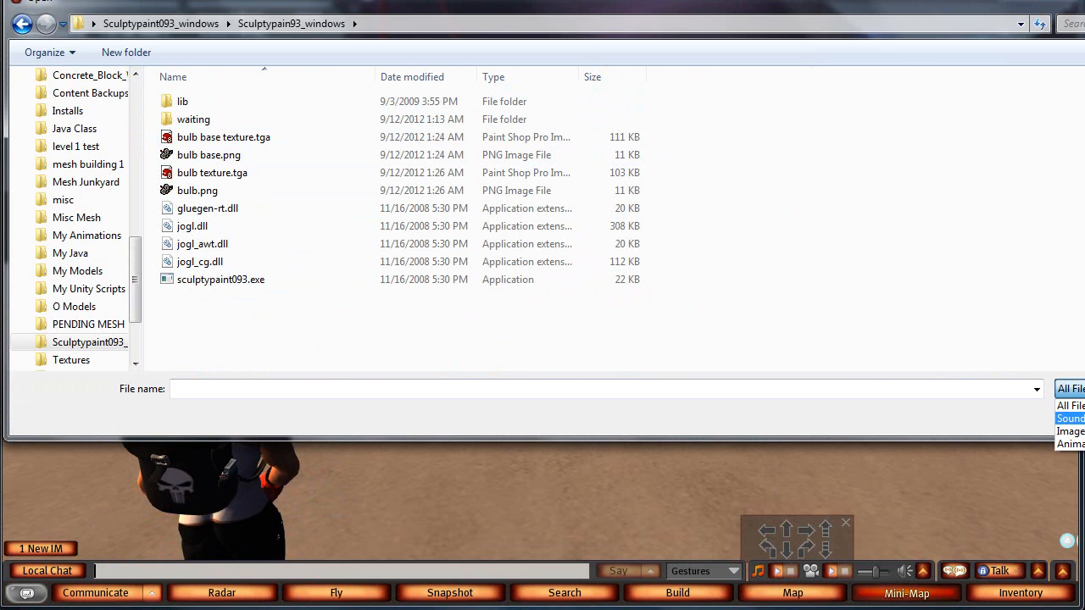
click(1071, 430)
drag(668, 234, 258, 129)
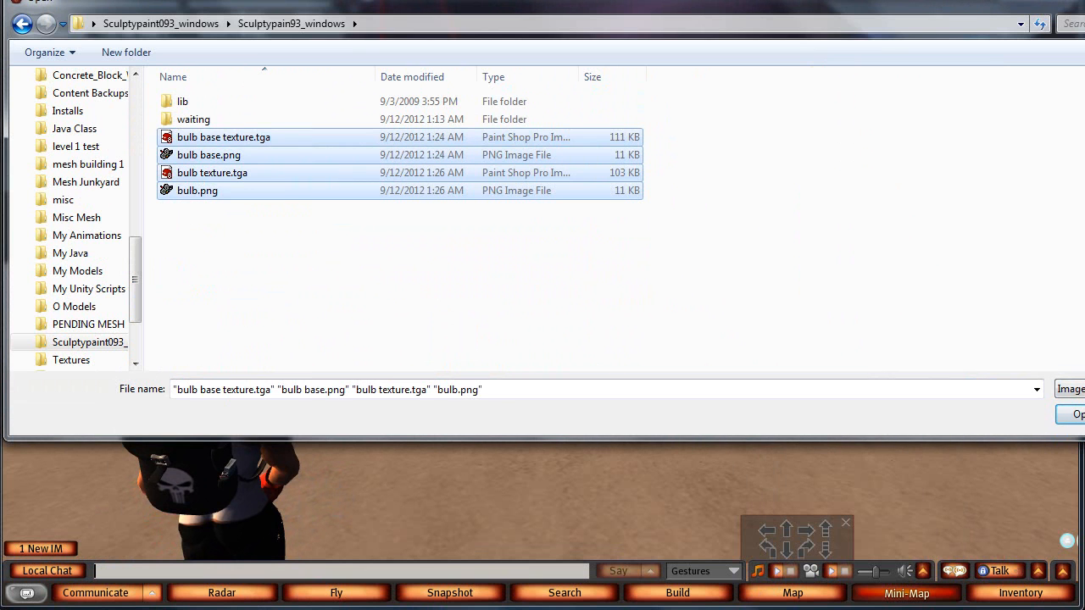
click(1072, 413)
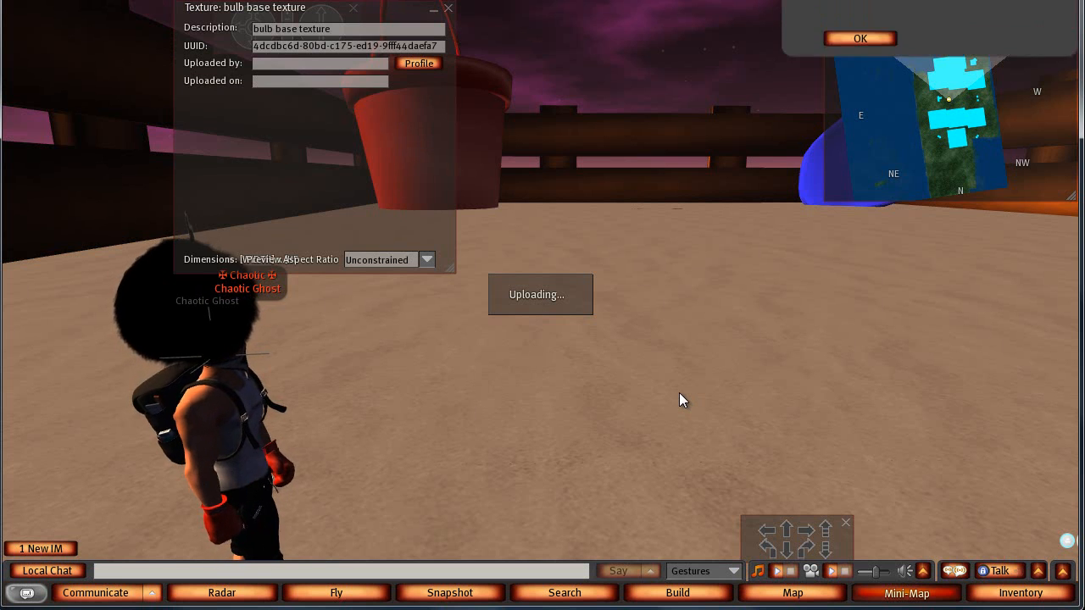
click(866, 138)
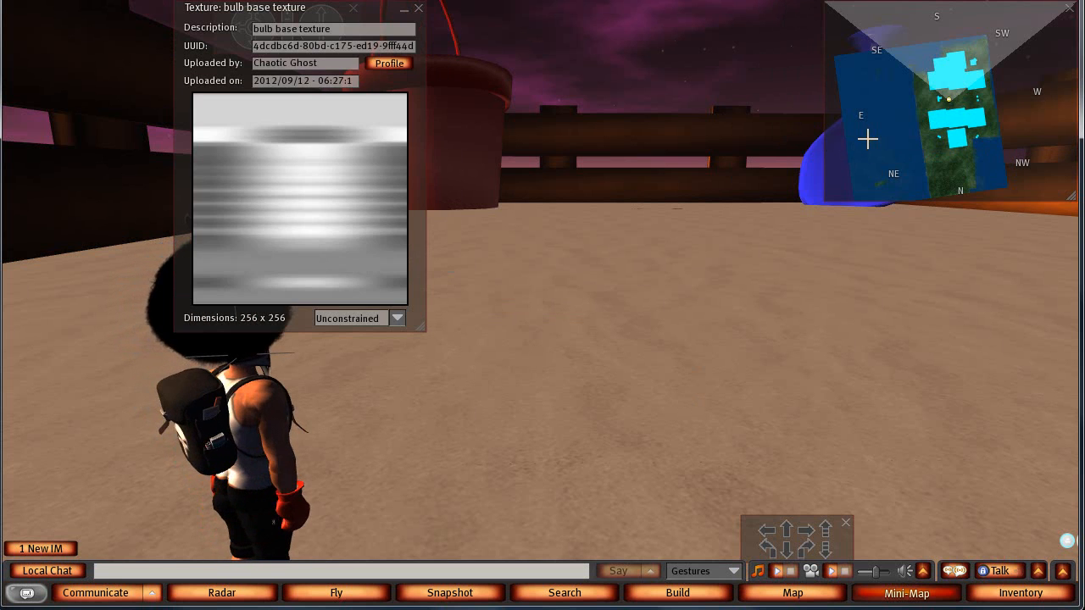
click(860, 137)
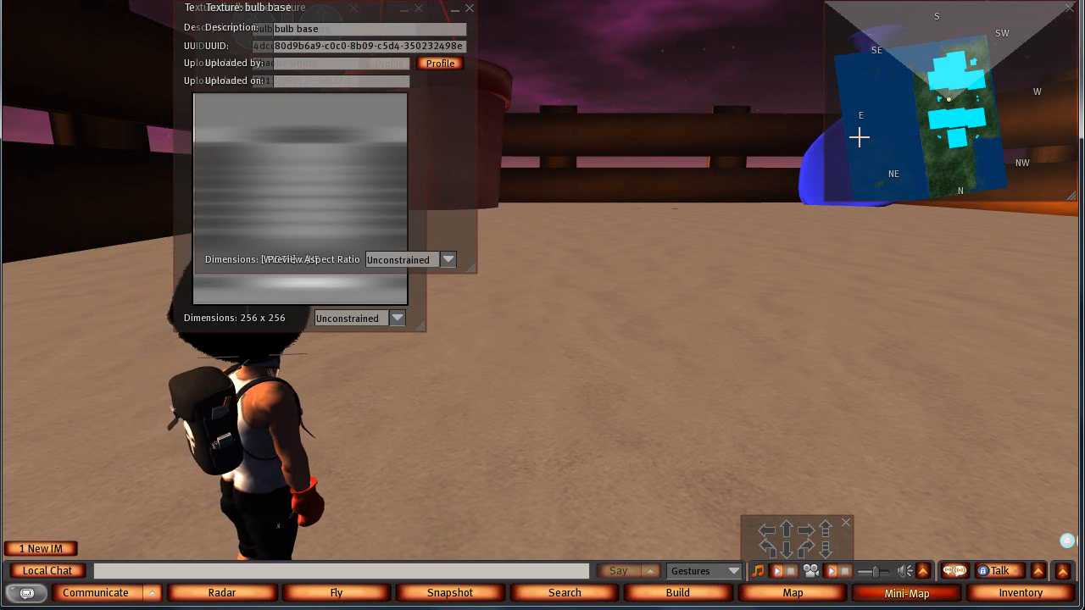
click(860, 137)
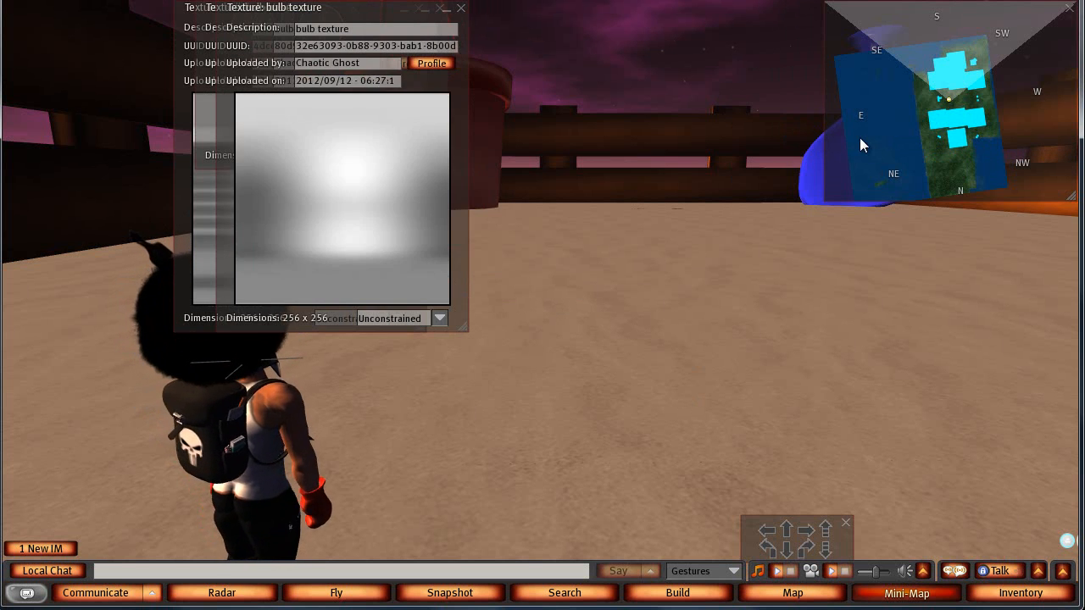
click(860, 138)
Close the preview windows of the four uploaded bulb textures.
click(509, 8)
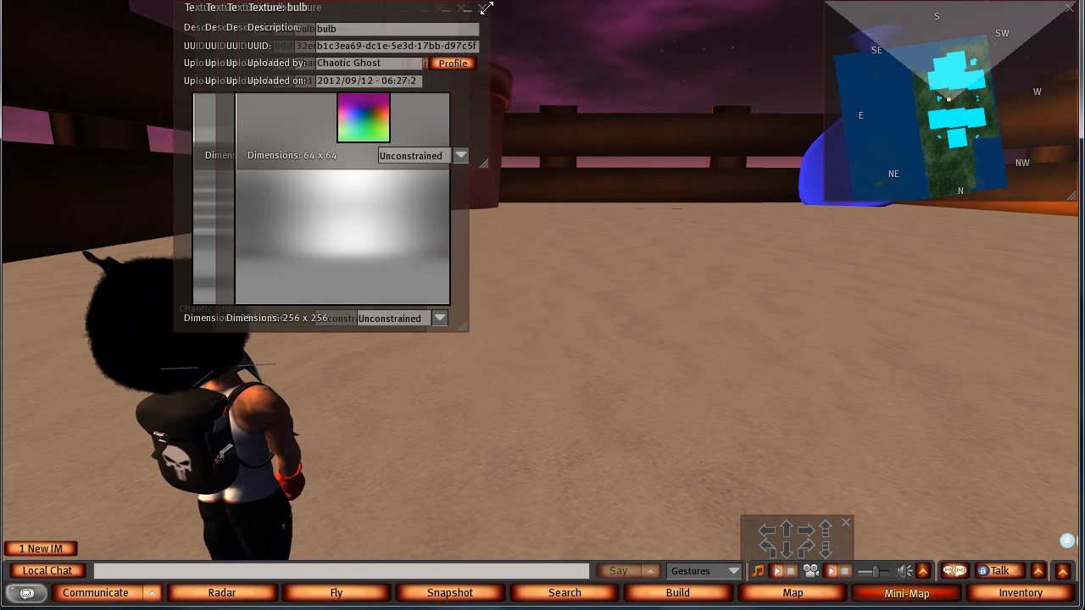
click(488, 10)
click(461, 10)
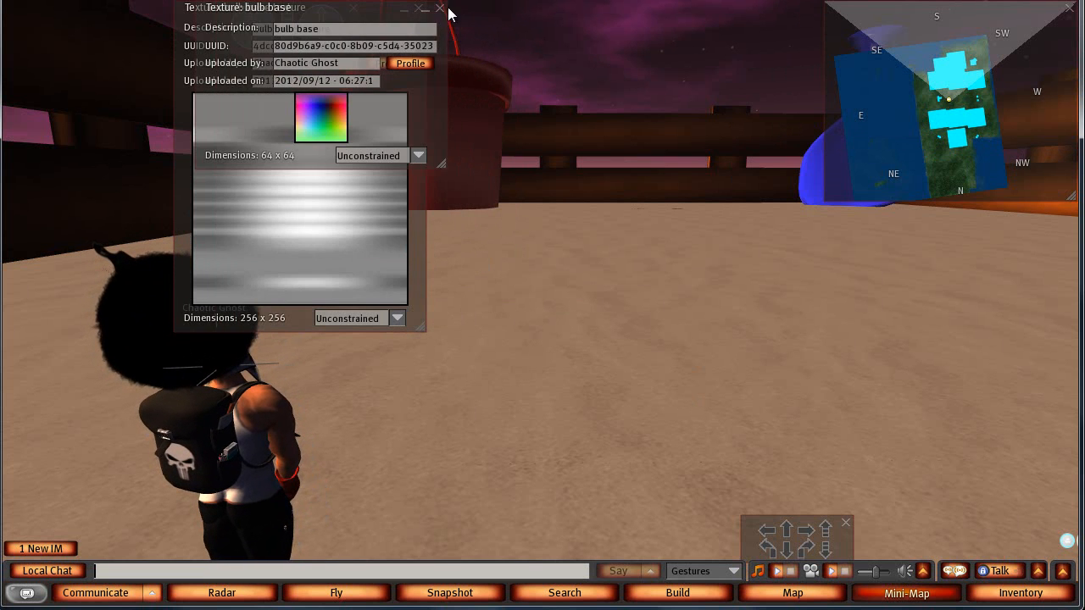
click(438, 10)
click(419, 8)
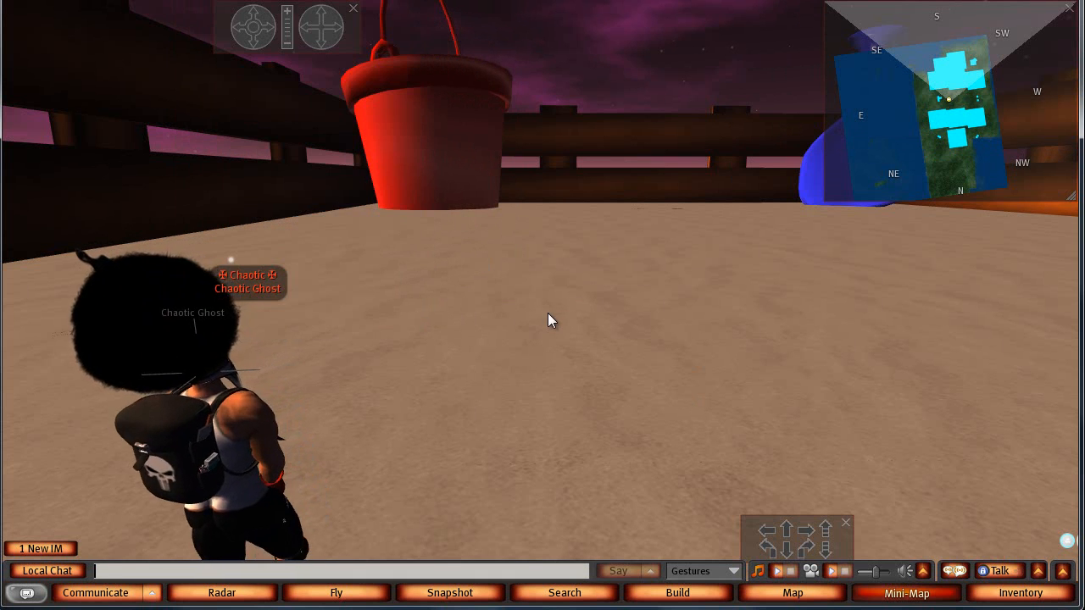
Create a box prim on the ground beside the avatar and change its building block type to Sculpted.
right_click(587, 389)
click(627, 355)
click(664, 447)
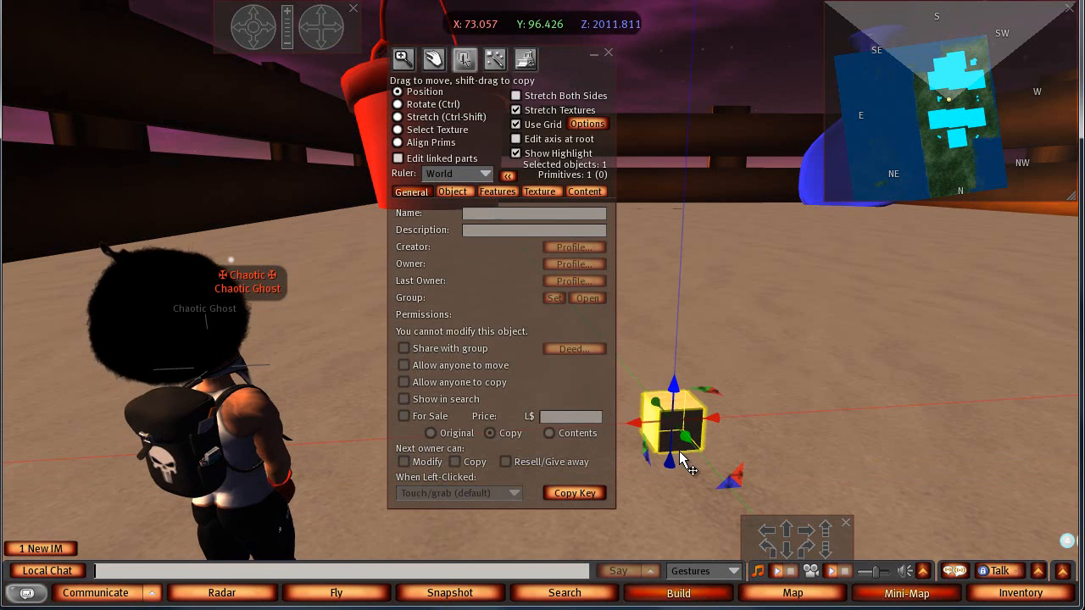
click(452, 193)
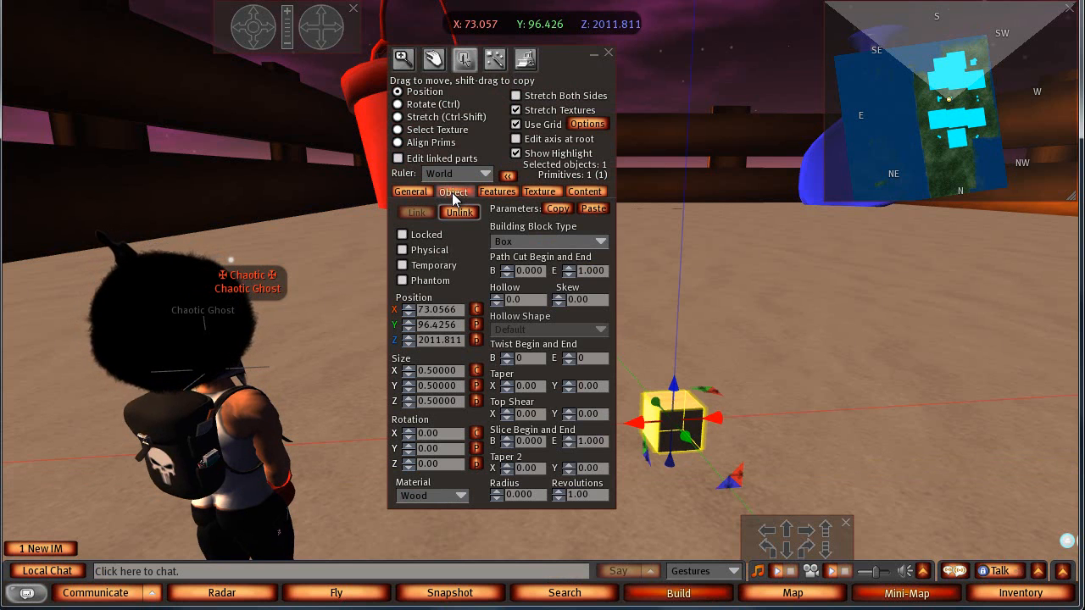
click(601, 241)
click(554, 353)
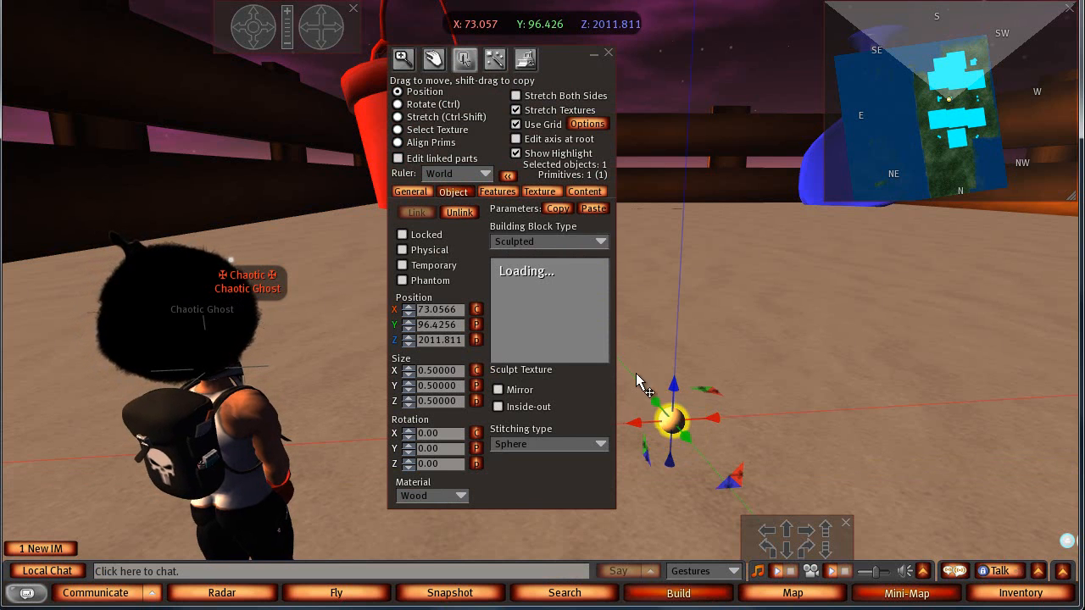
Apply the bulb base image from the recent inventory textures as the prim's sculpt texture, then minimize the inventory.
click(1022, 594)
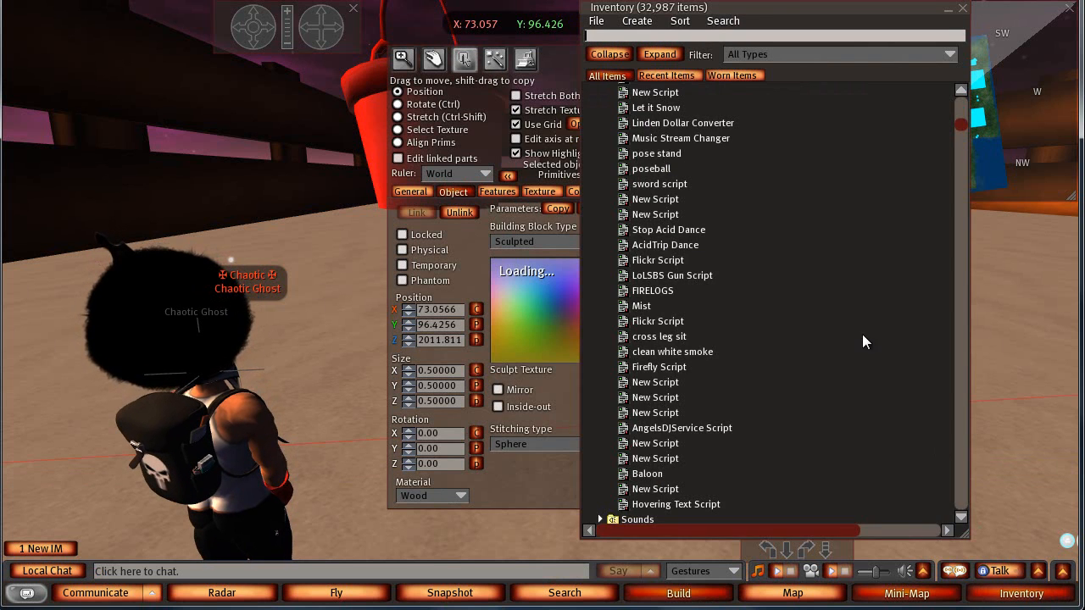
click(673, 77)
click(600, 105)
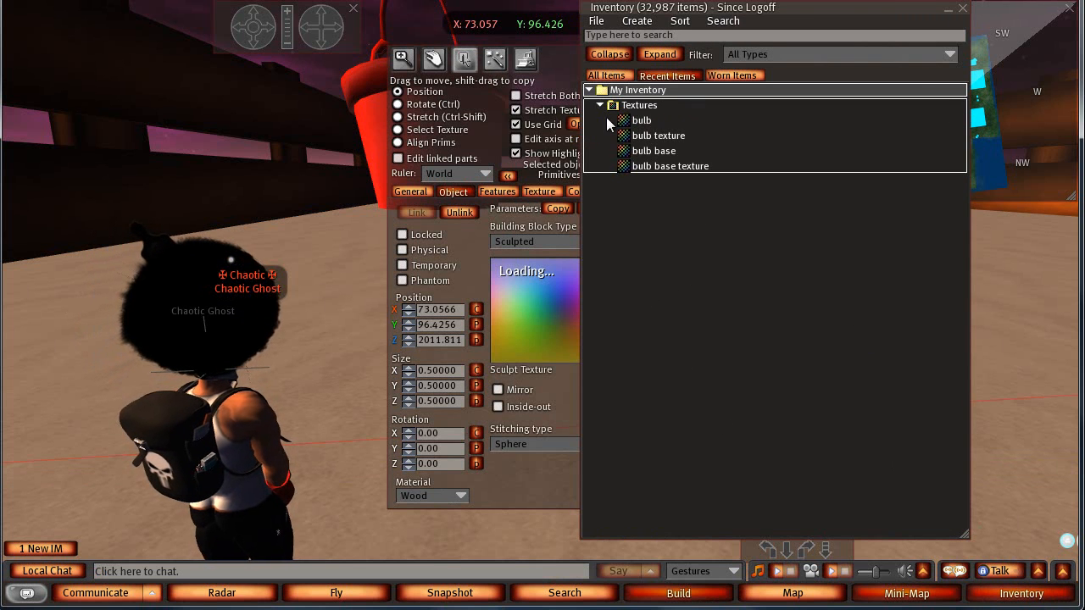
drag(655, 153, 540, 312)
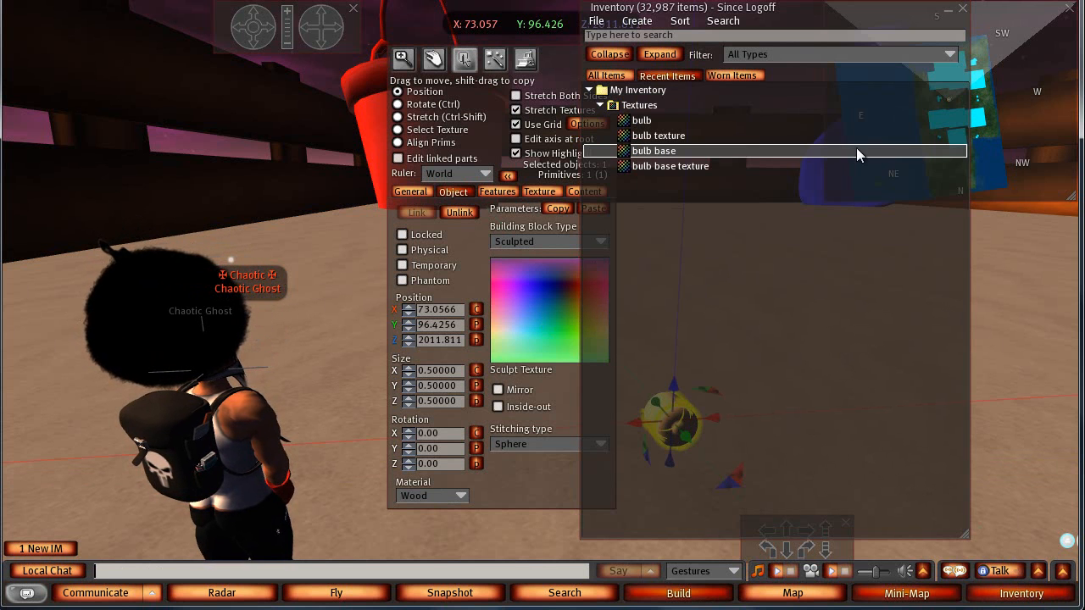
click(947, 10)
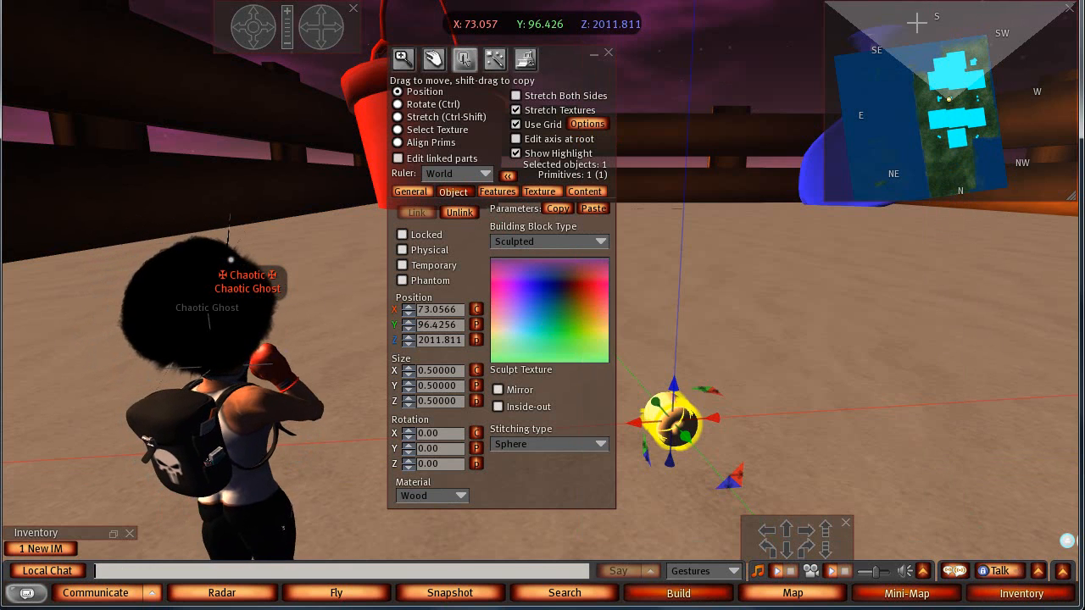
Rotate the bulb base upright to 270° on X and place a copy above it at about Z 2012.79.
click(455, 105)
drag(687, 353, 681, 446)
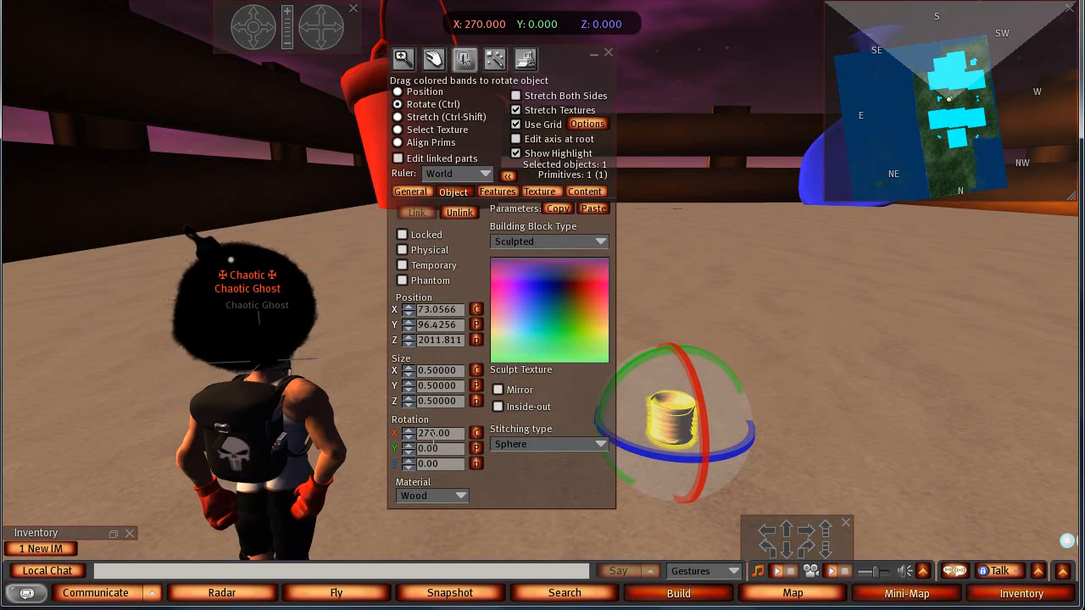
click(420, 92)
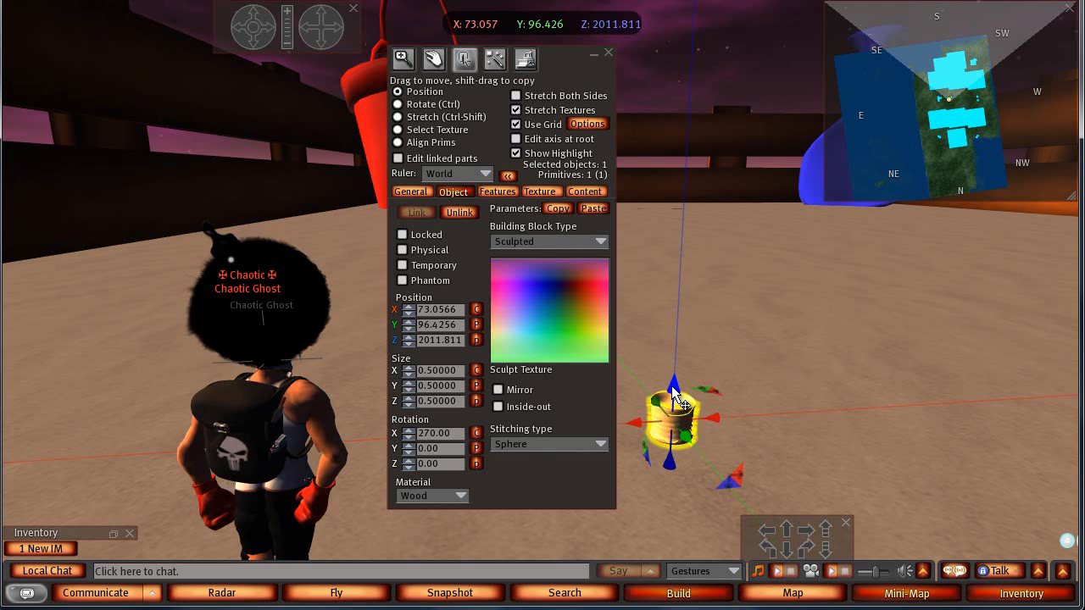
shift+drag(672, 388, 691, 309)
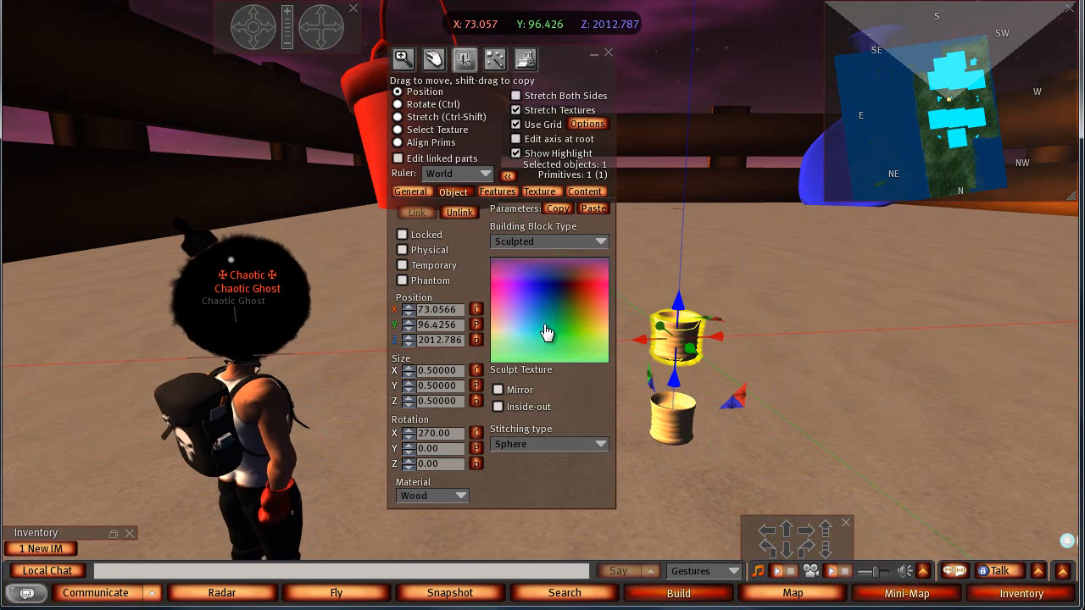
Apply the bulb image from the inventory as the upper copy's sculpt texture and minimize the inventory.
click(1056, 596)
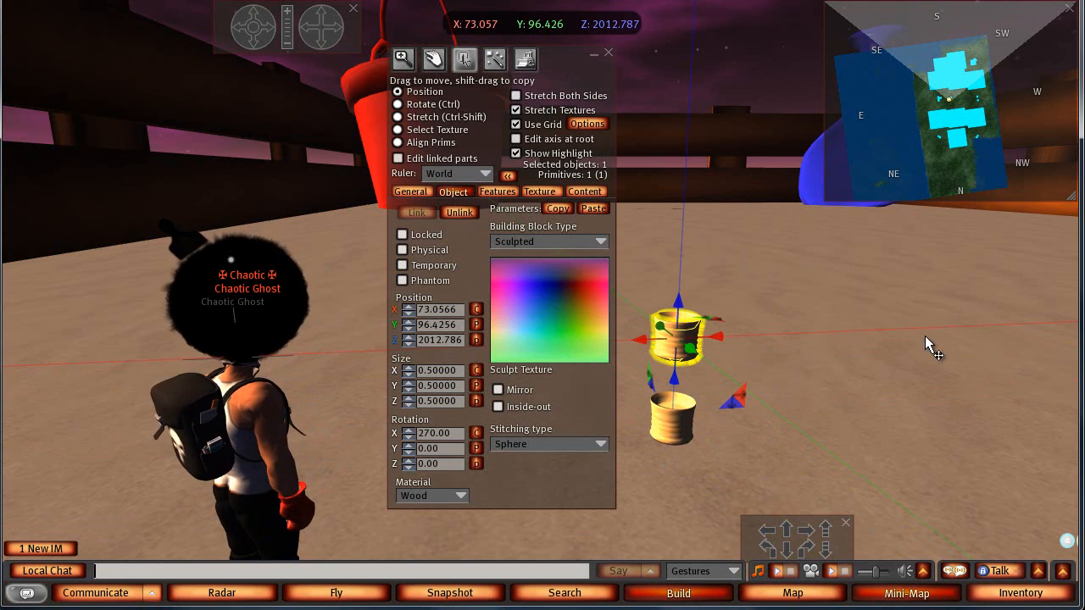
click(1002, 591)
drag(641, 120, 543, 289)
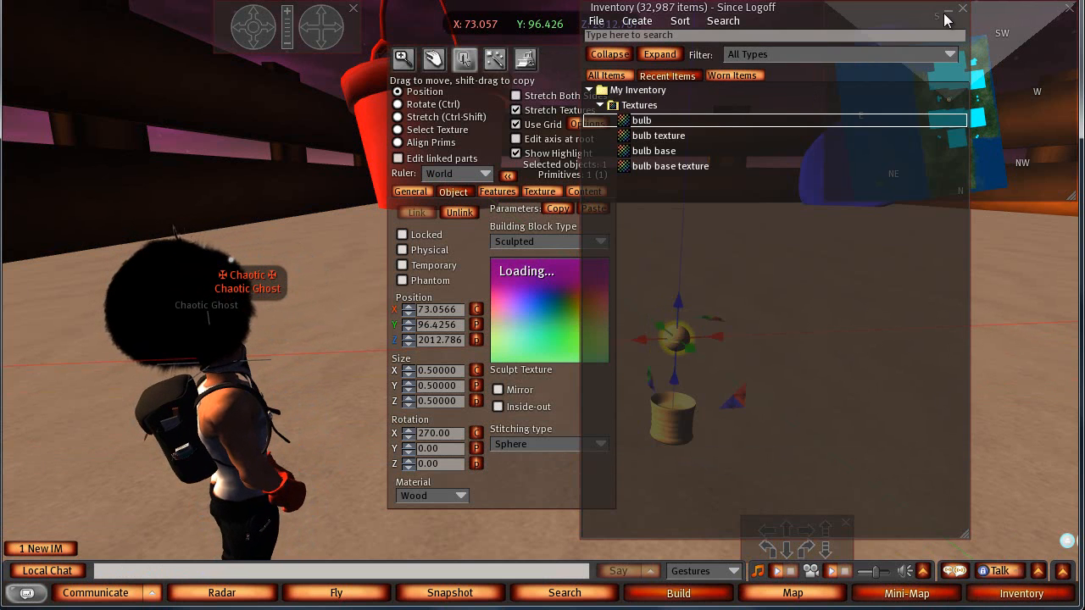
click(950, 8)
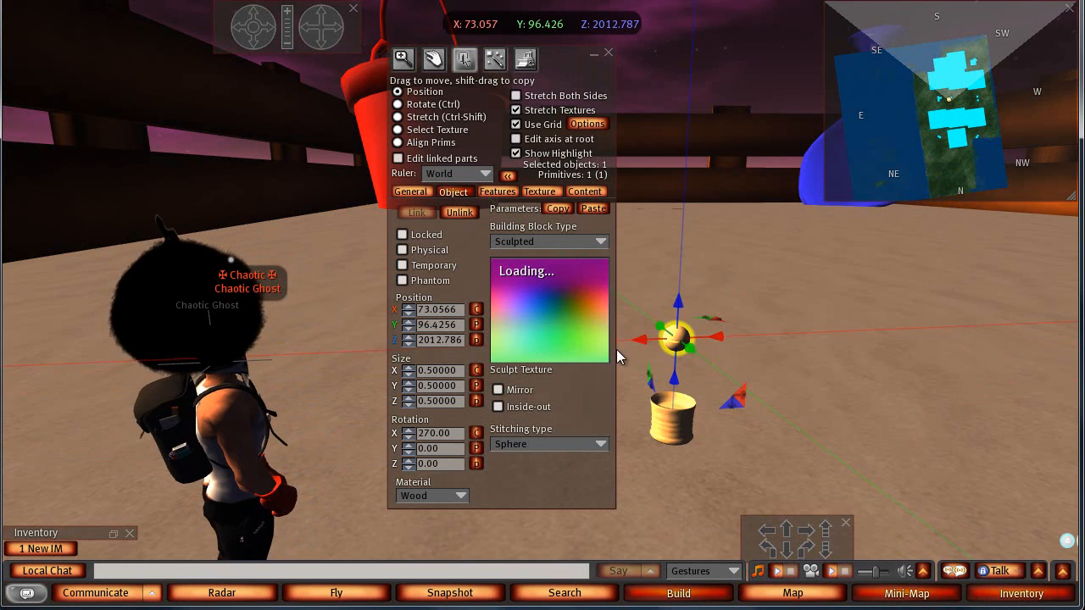
Stretch the bulb to about 0.757 by 1.036 by 0.757 m.
scroll(709, 370, up, 3)
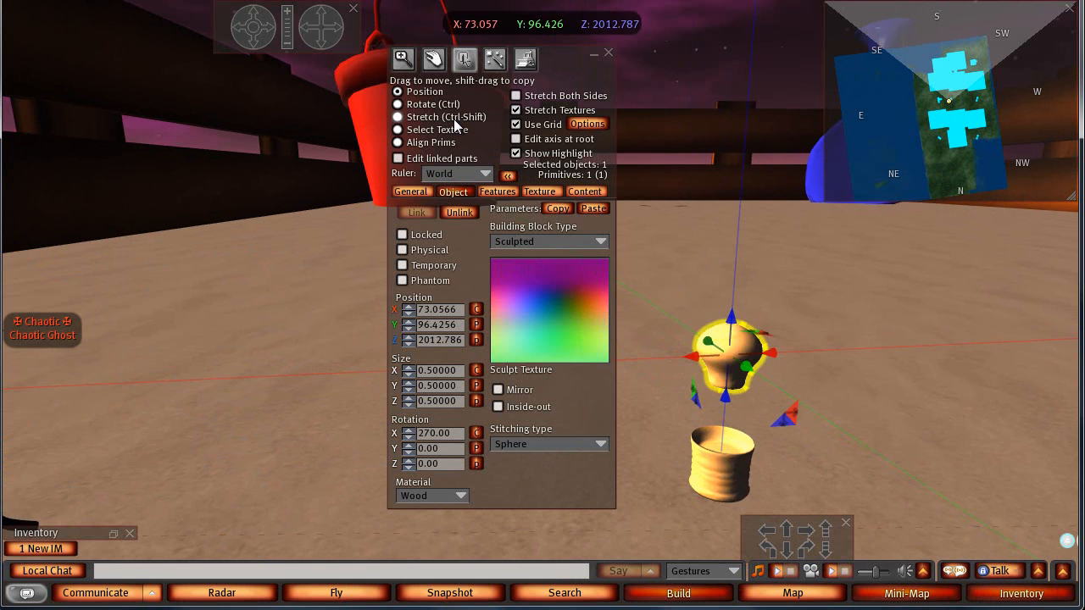
click(454, 119)
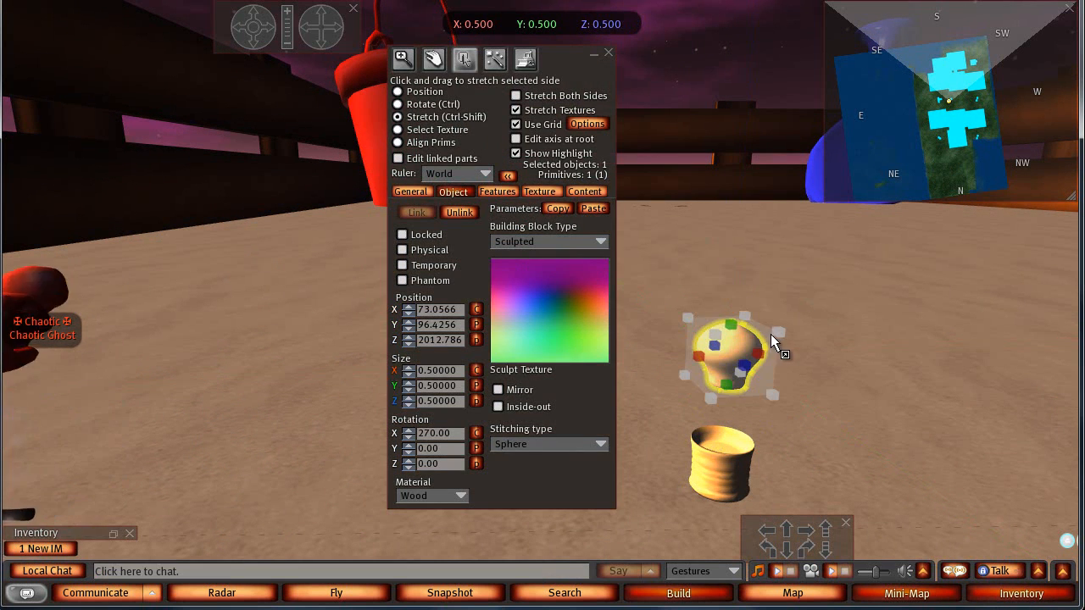
mouse_move(732, 322)
mouse_down()
mouse_move(734, 308)
mouse_move(856, 282)
mouse_up()
Move the bulb down onto the threaded base, to about X 73.124 and Z 2012.530.
click(435, 97)
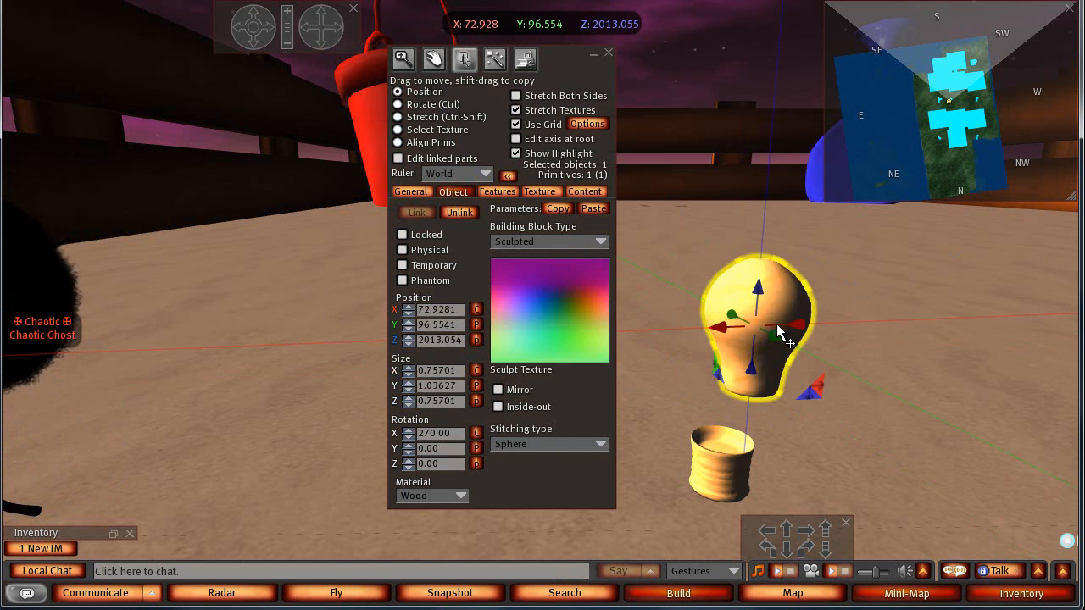
drag(788, 324, 782, 380)
click(781, 387)
click(750, 380)
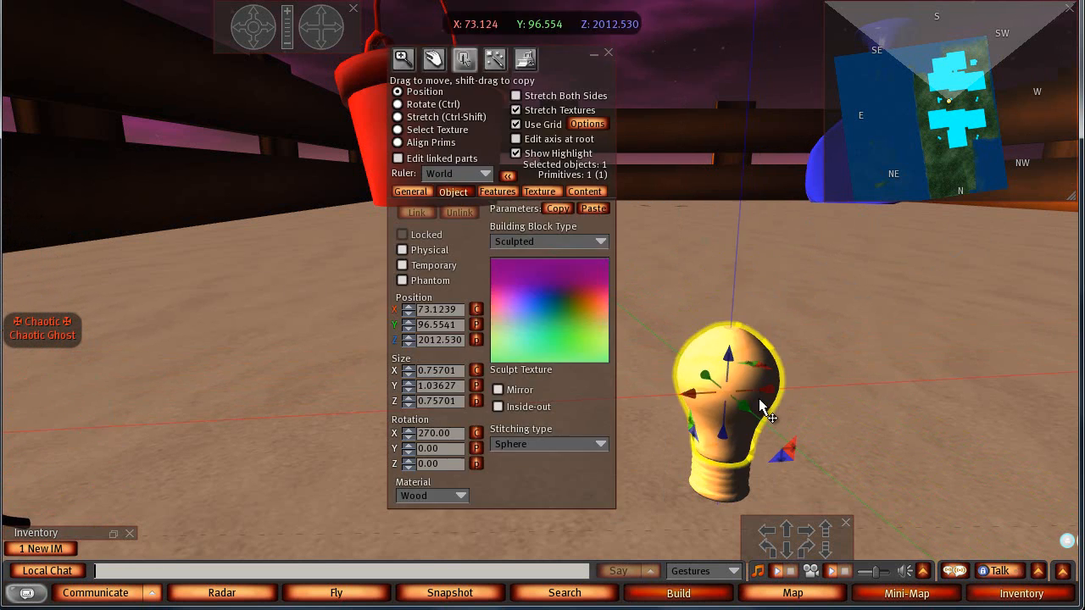
Align the bulb over the base from the side by moving it along Y to about 96.440.
drag(555, 91, 448, 178)
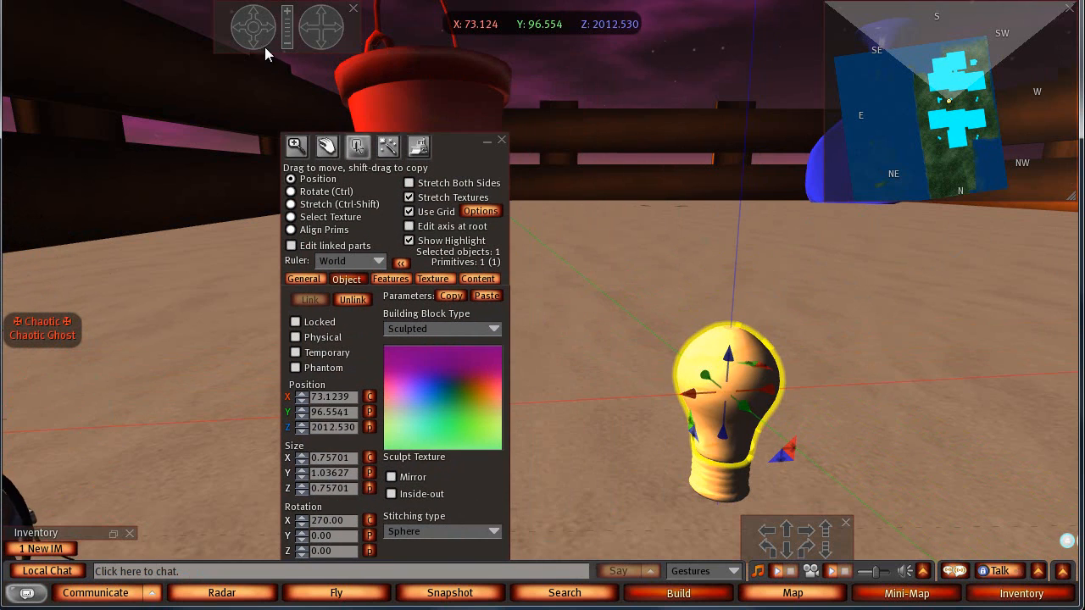
click(239, 31)
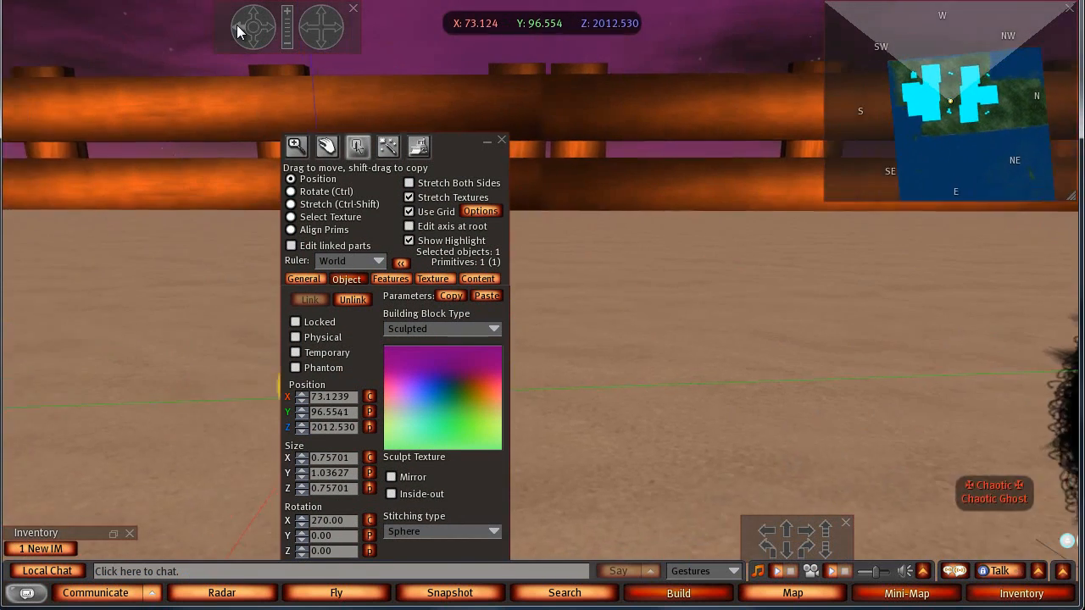
drag(466, 168, 713, 142)
drag(364, 406, 340, 409)
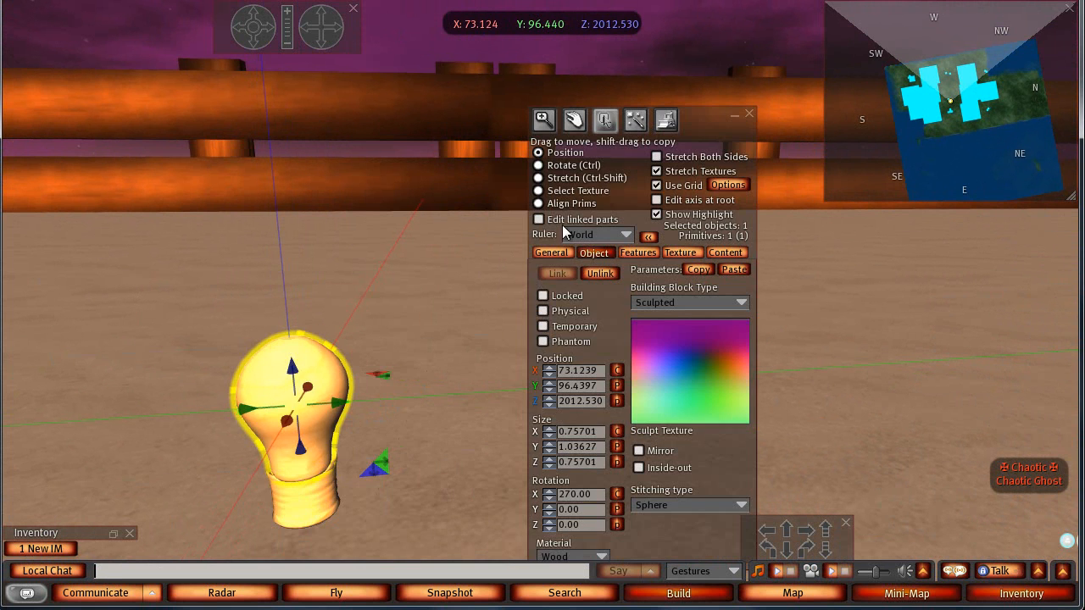
Stretch the bulb to about 0.814 by 1.114 by 0.814 m and move it along Y to about 96.426.
click(587, 178)
drag(353, 323, 375, 318)
click(565, 153)
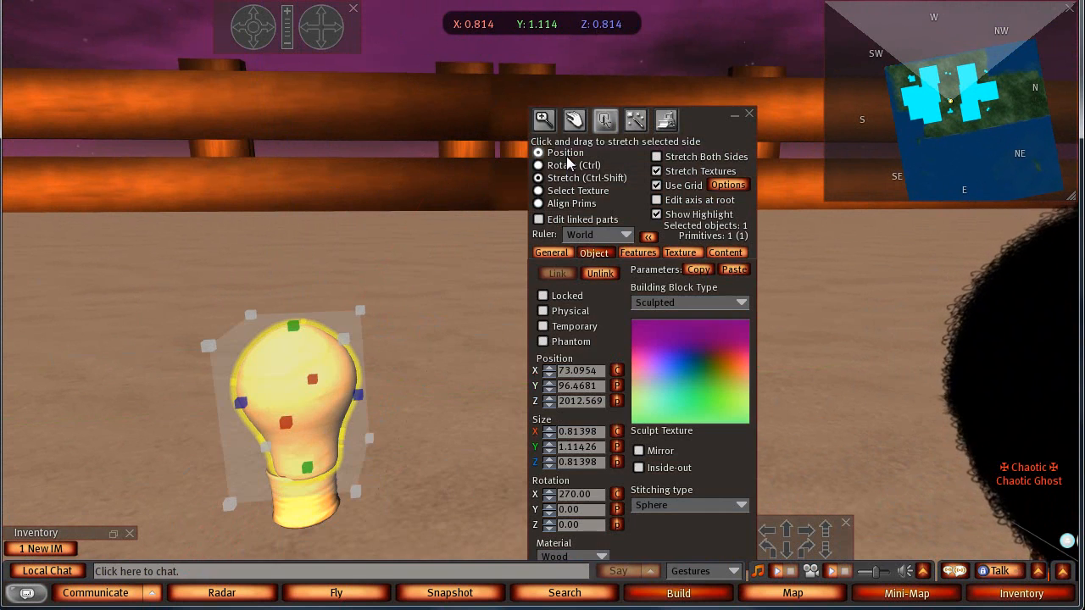
drag(366, 397, 339, 399)
Move the bulb over the base to about X 73.063 and Z 2012.496.
drag(273, 32, 273, 32)
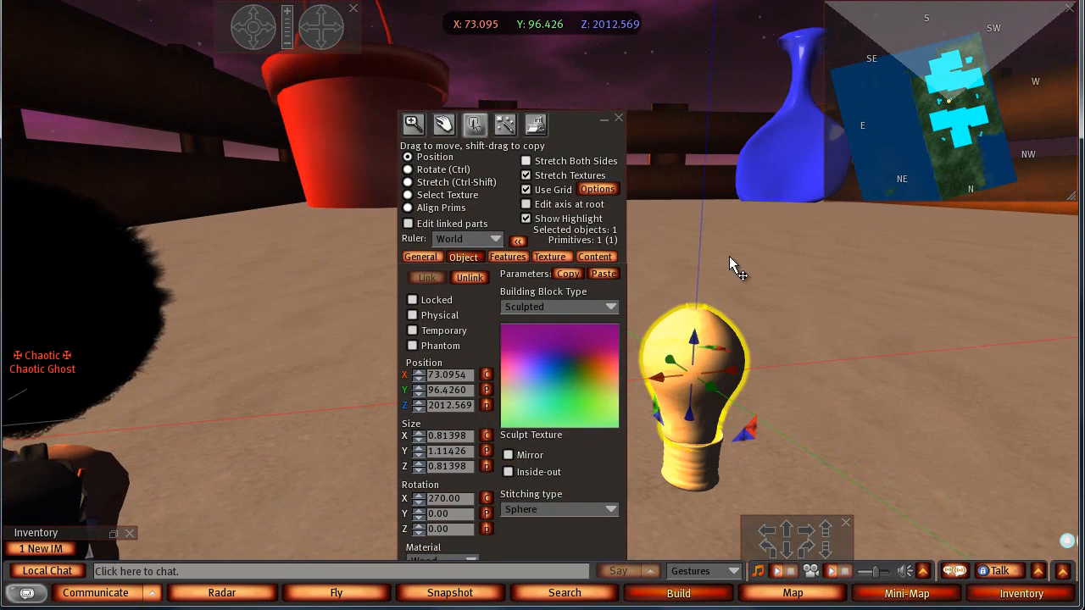
drag(739, 390, 739, 381)
drag(698, 341, 735, 382)
Shorten the bulb's Y size to about 1.048 m from its upper end and finish editing it.
click(489, 183)
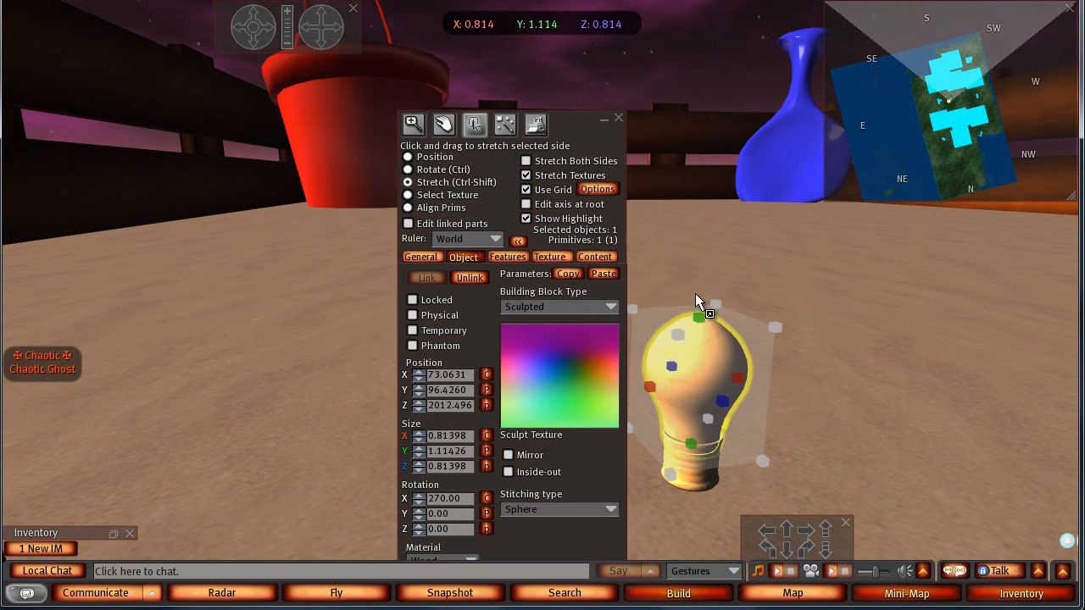
drag(702, 318, 699, 324)
click(620, 120)
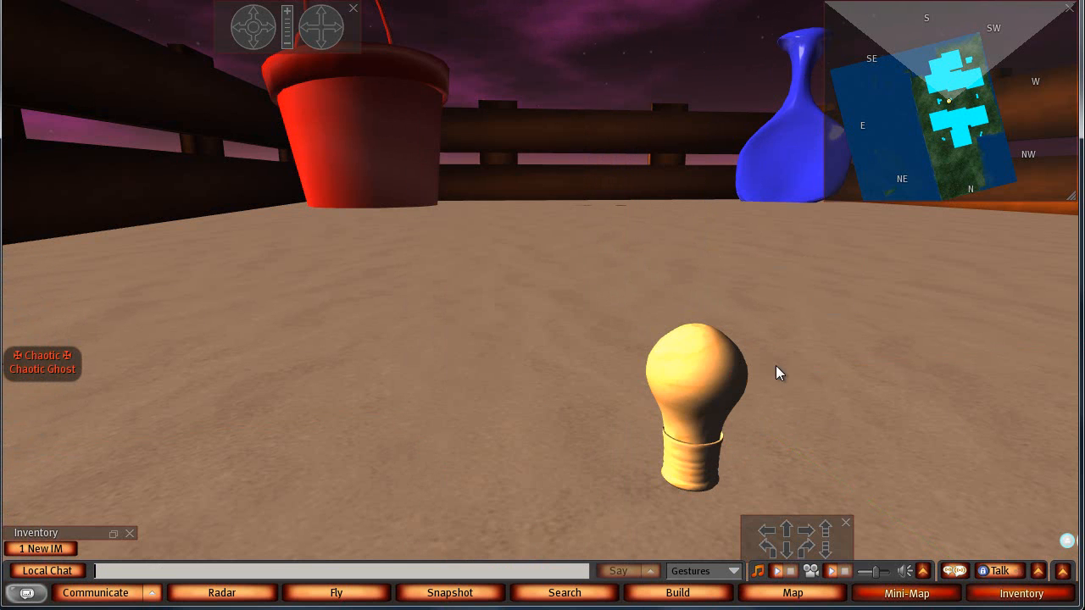
Apply the bulb base texture to the threaded base and the bulb texture to the bulb from the inventory's recent items.
click(1017, 593)
click(1018, 594)
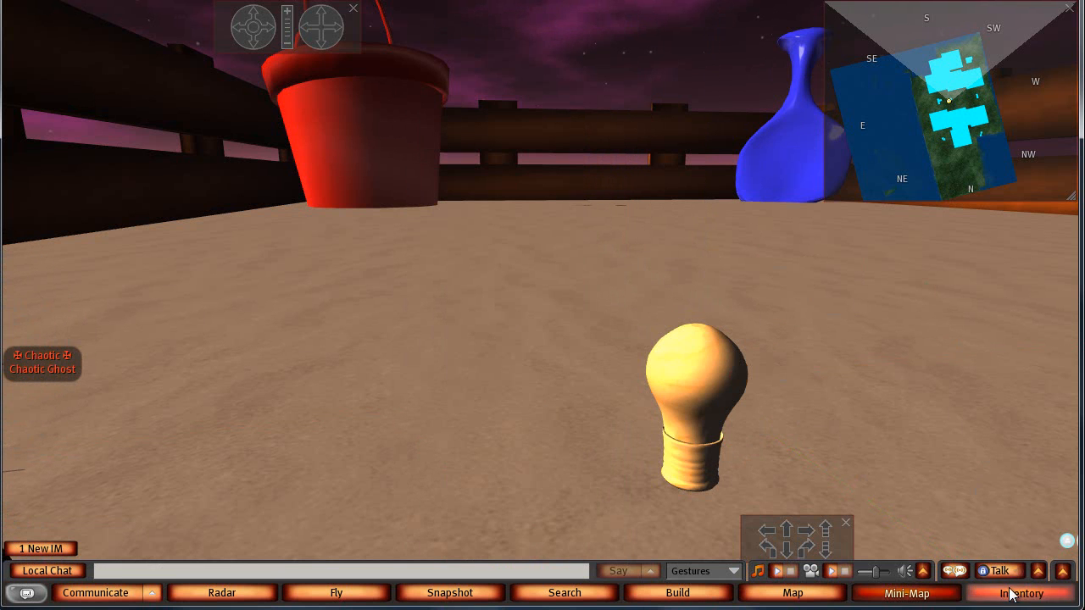
drag(793, 11, 356, 21)
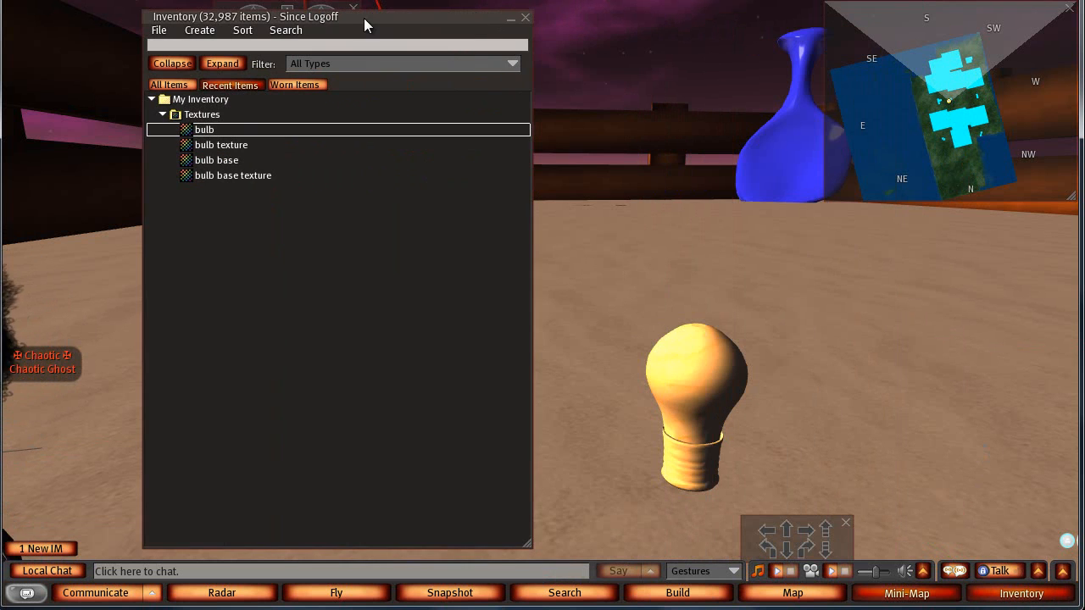
drag(269, 175, 657, 464)
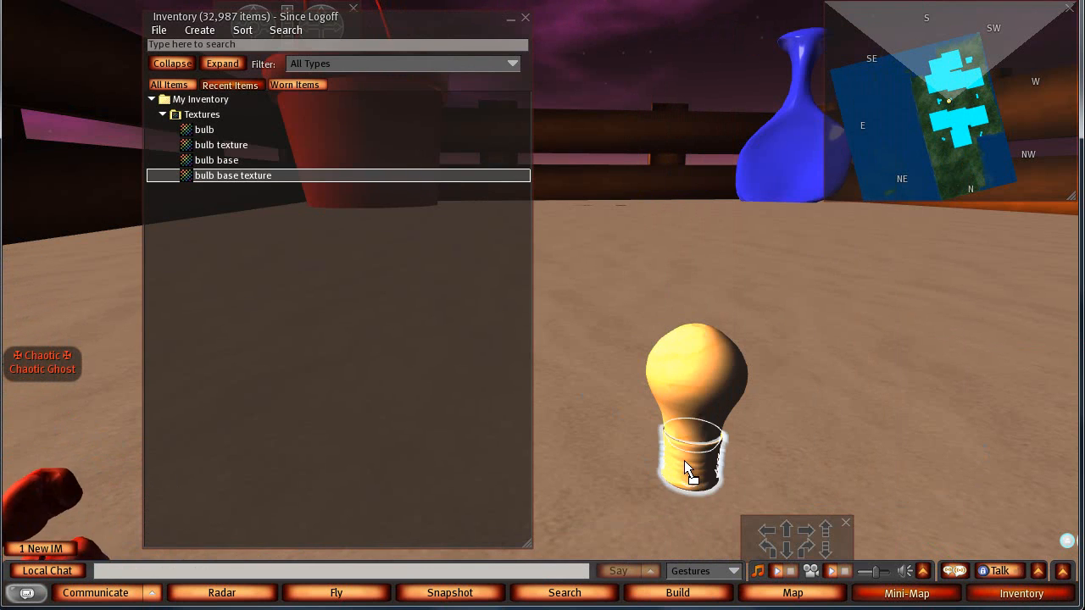
drag(216, 144, 671, 358)
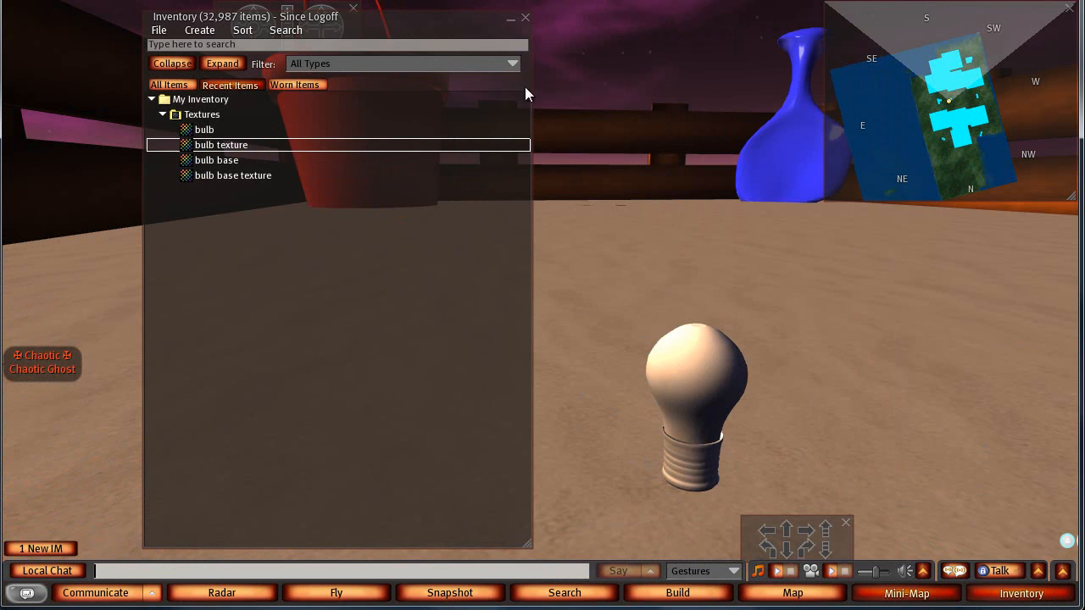
click(524, 22)
click(524, 23)
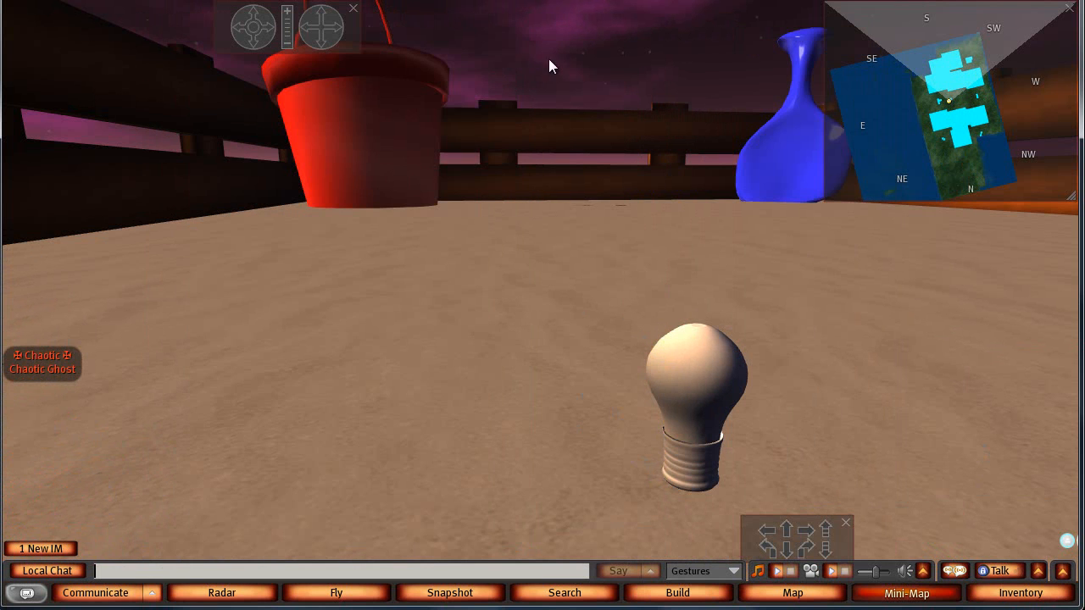
Set the bulb's transparency to 48.
right_click(697, 384)
click(734, 422)
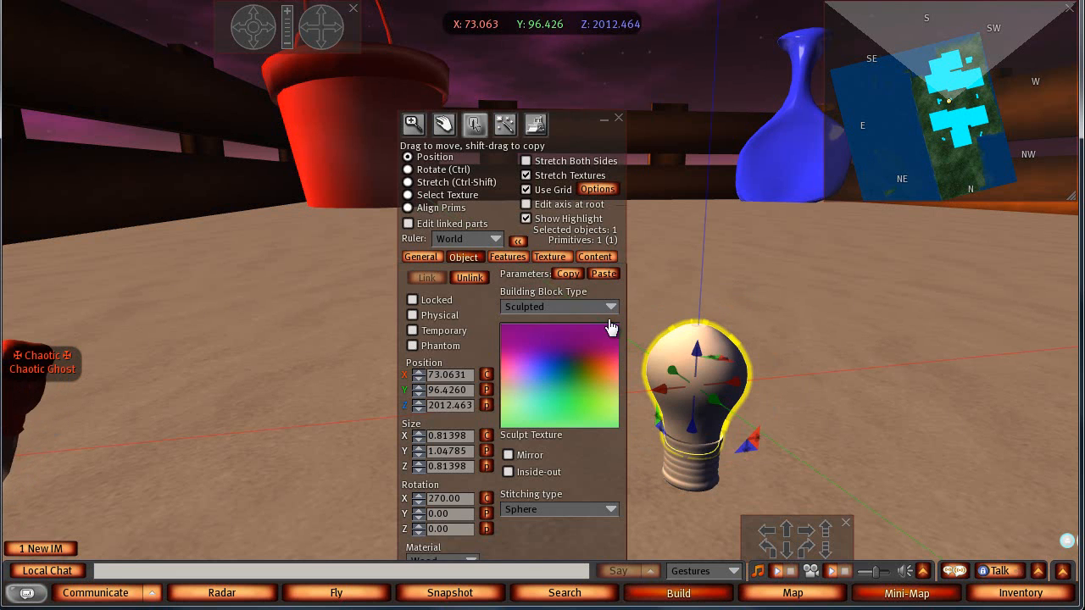
click(564, 259)
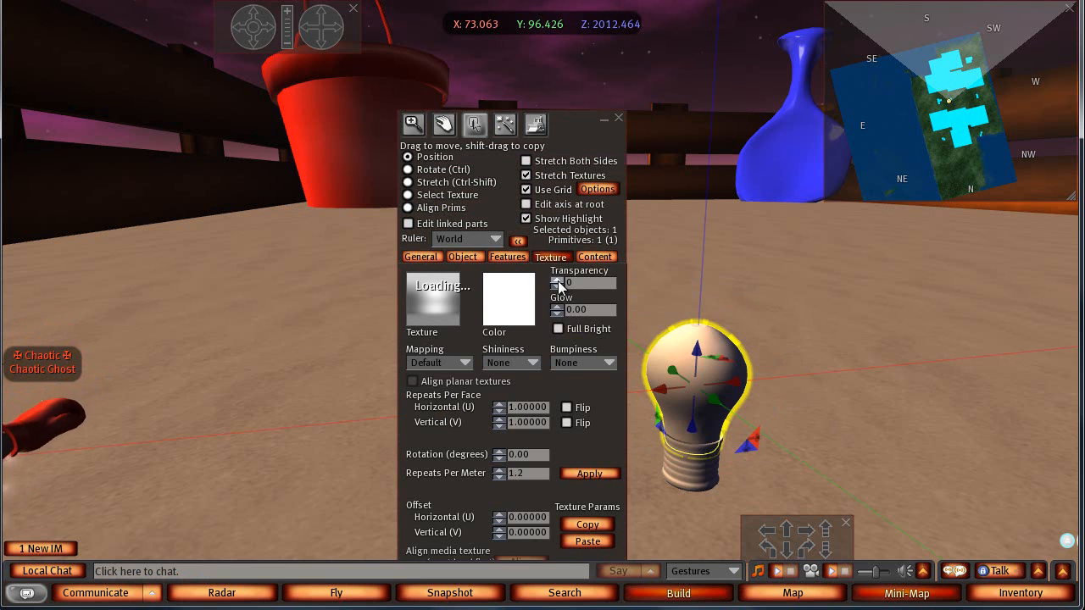
click(558, 281)
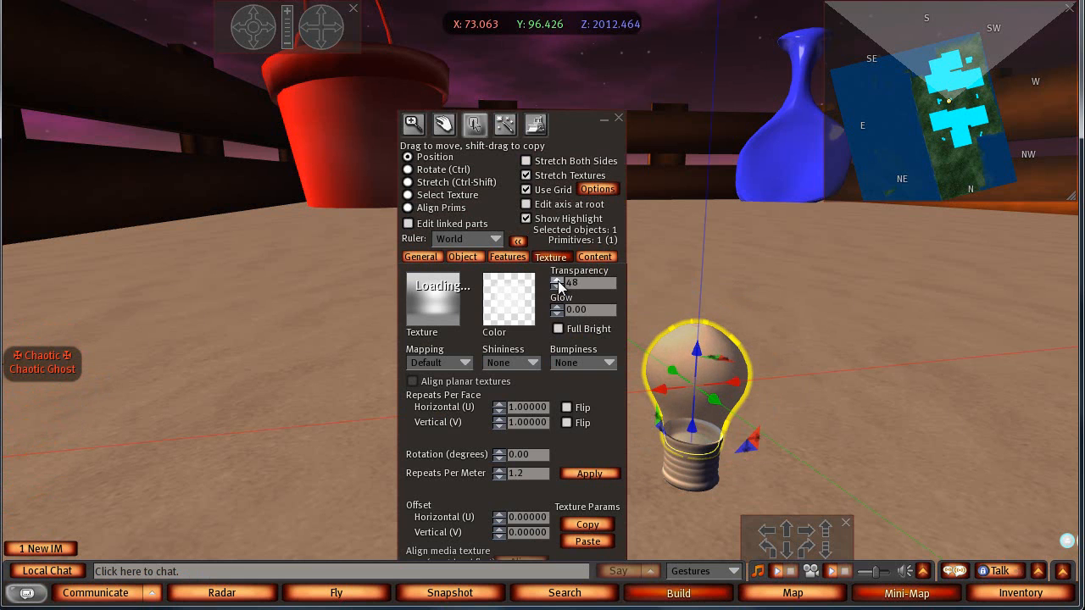
Set the threaded base's shininess to Low and finish editing it.
click(698, 472)
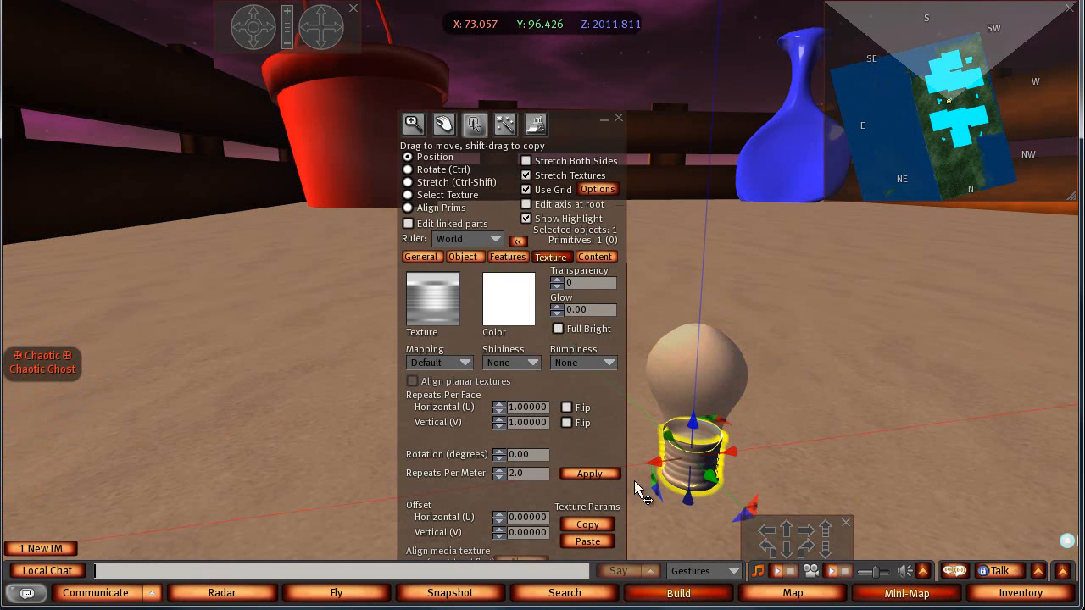
click(535, 362)
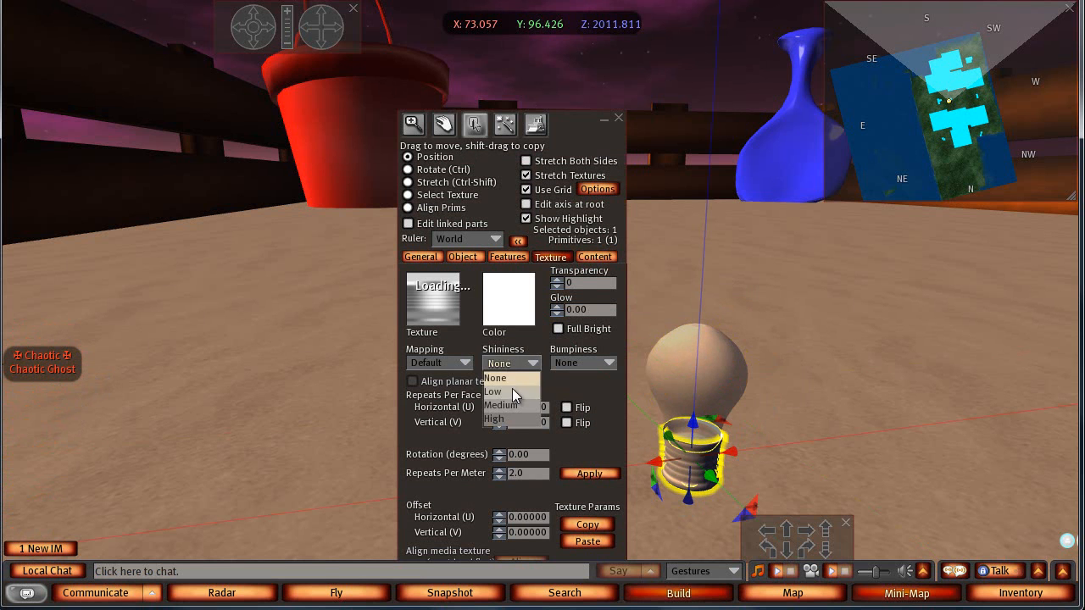
click(512, 391)
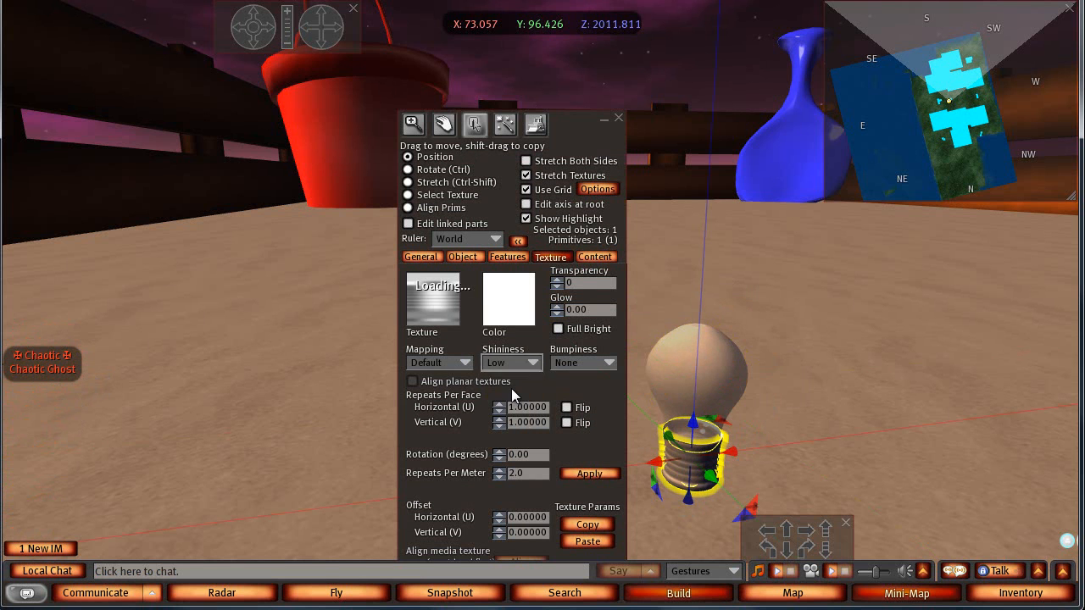
click(620, 120)
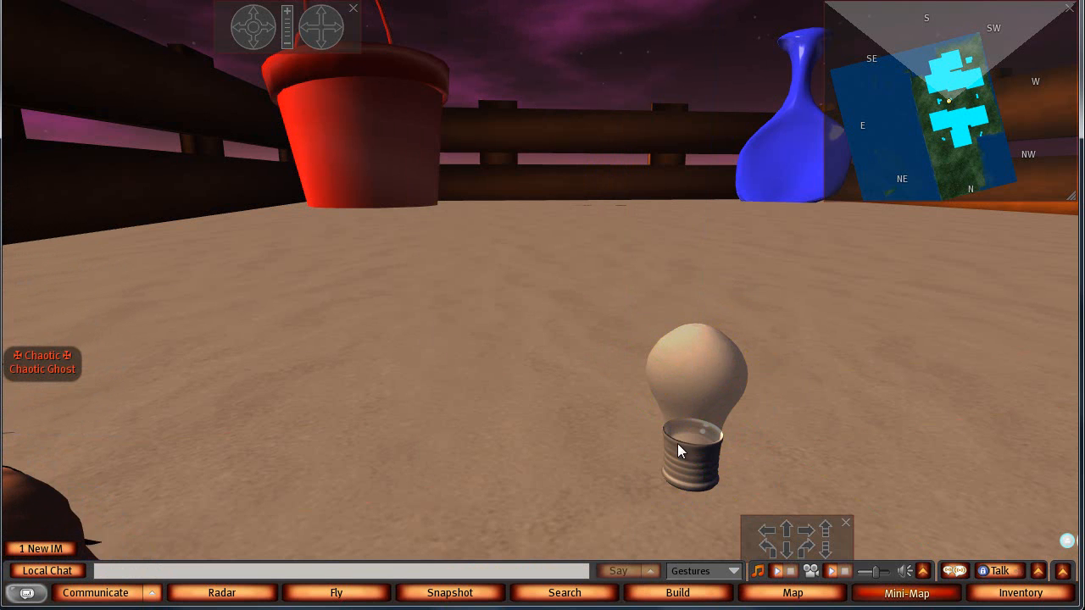
Reduce the bulb's transparency to 36 and finish editing it.
click(274, 27)
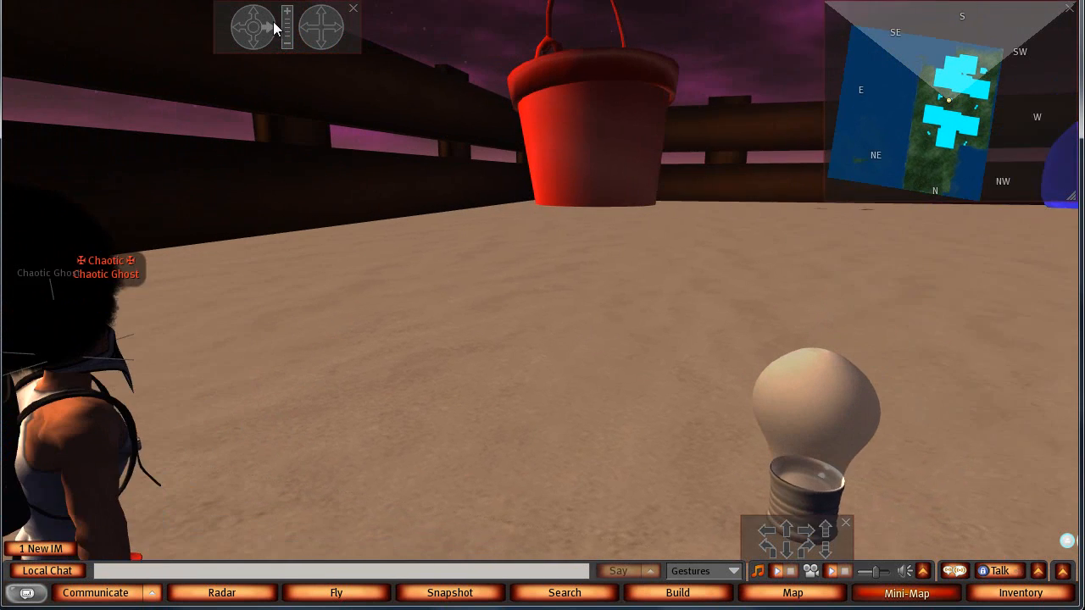
click(343, 30)
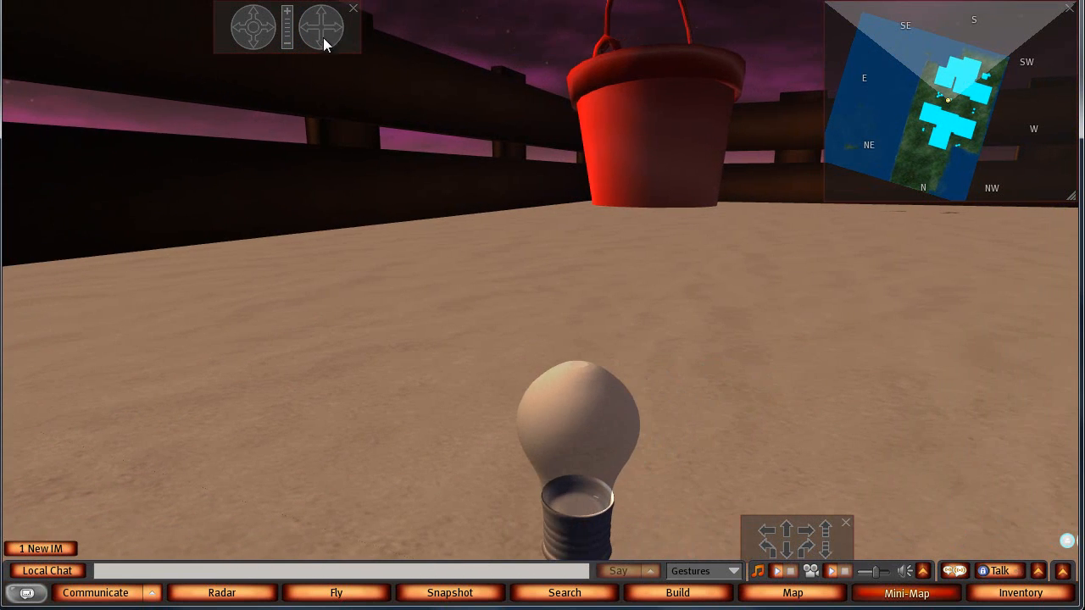
click(323, 39)
right_click(572, 344)
click(624, 377)
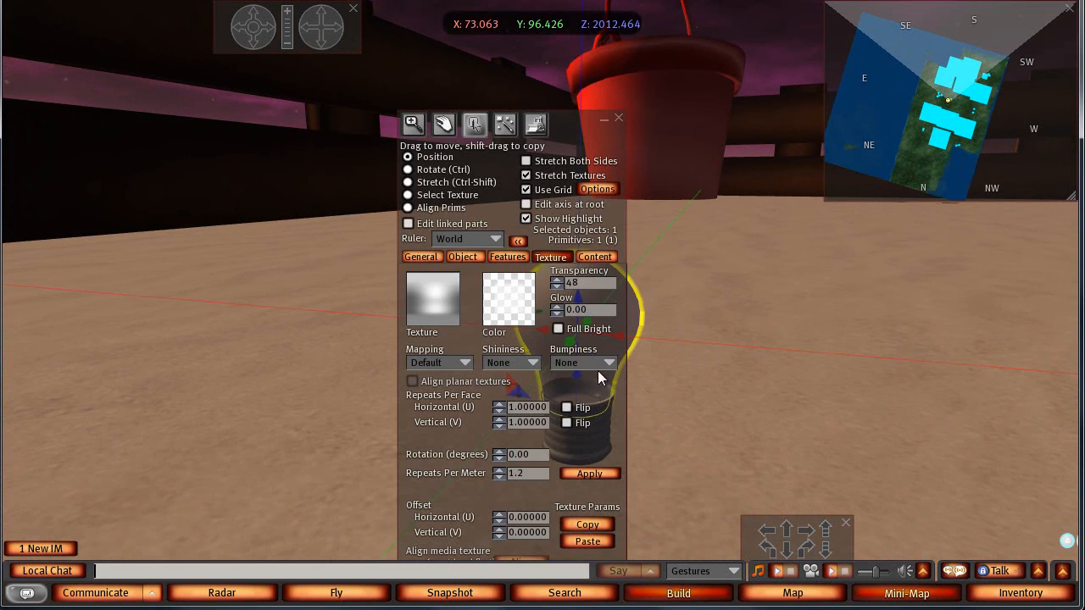
click(557, 288)
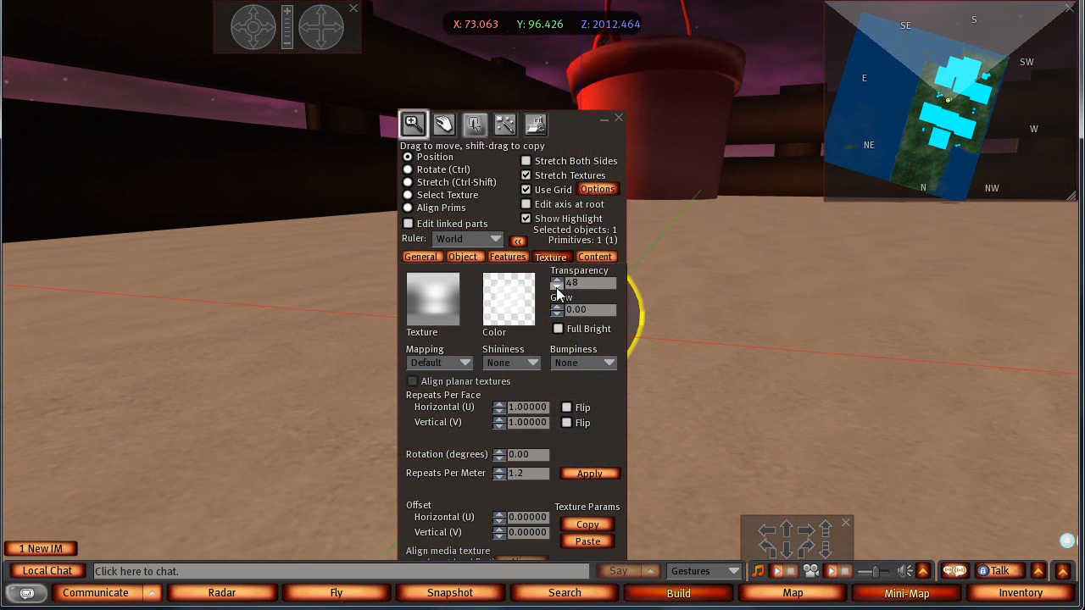
drag(609, 126, 384, 123)
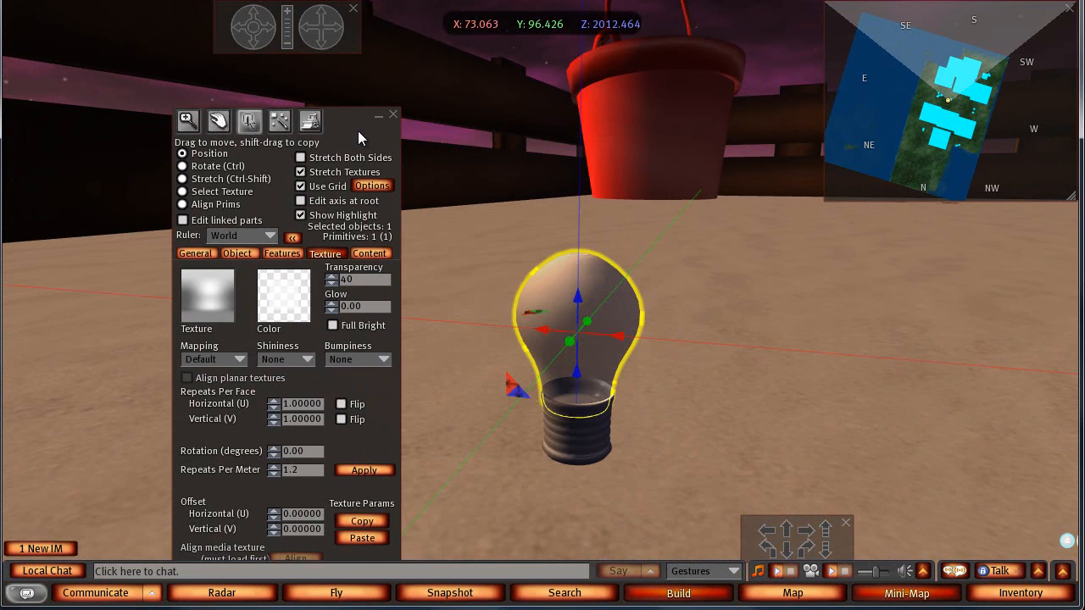
click(332, 285)
click(330, 284)
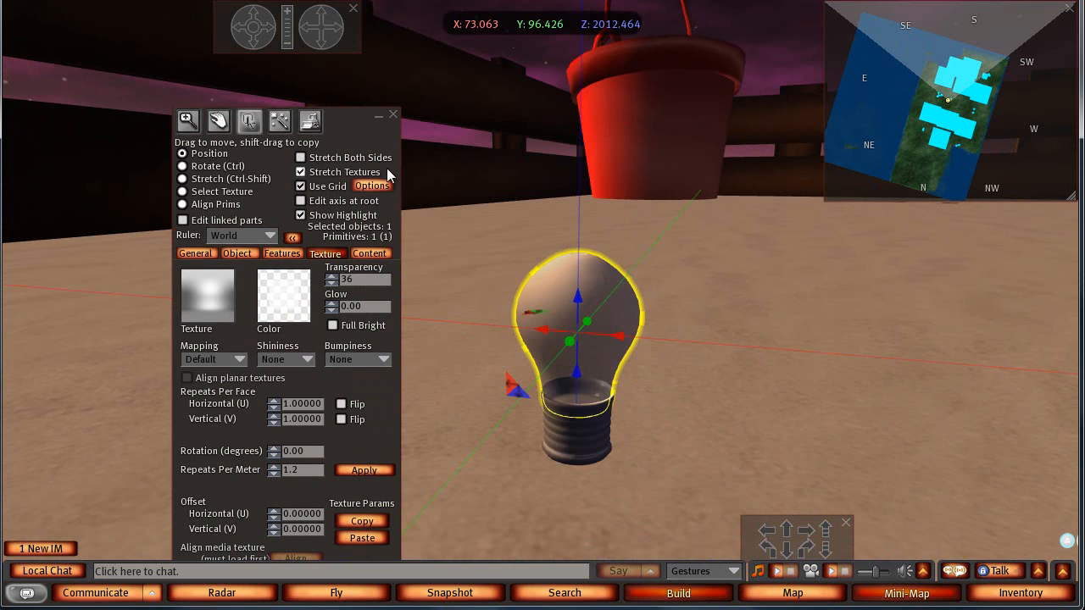
click(395, 114)
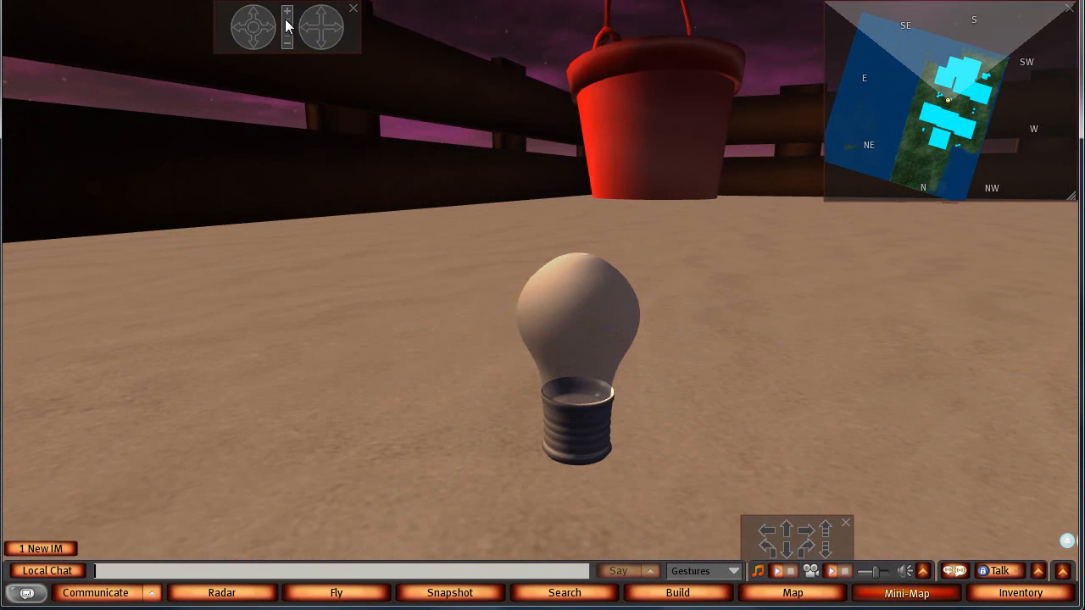
Add a new script to the contents of the glass bulb.
click(243, 25)
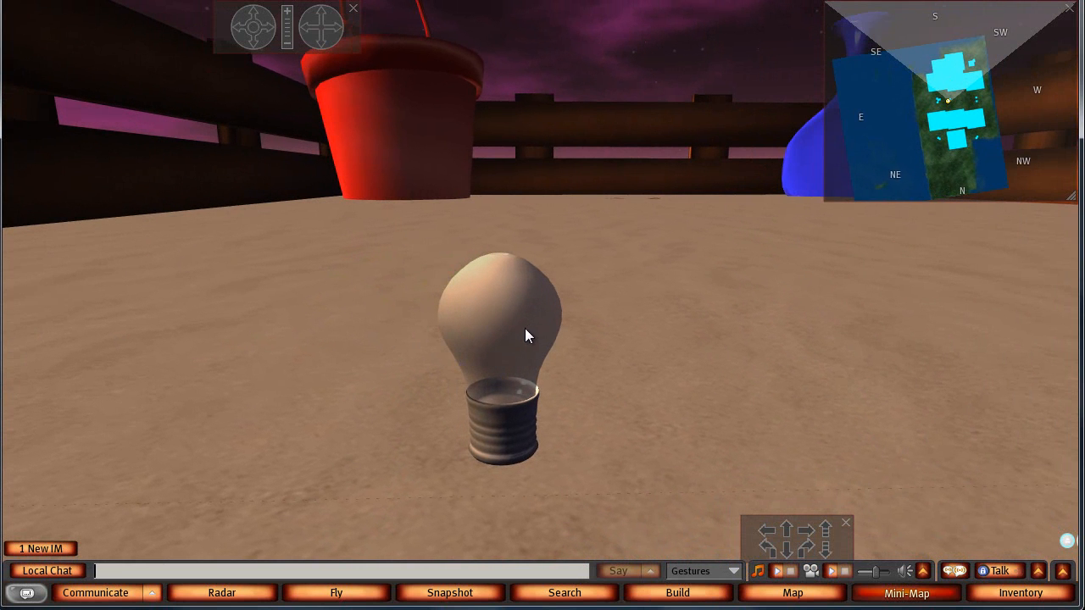
right_click(526, 331)
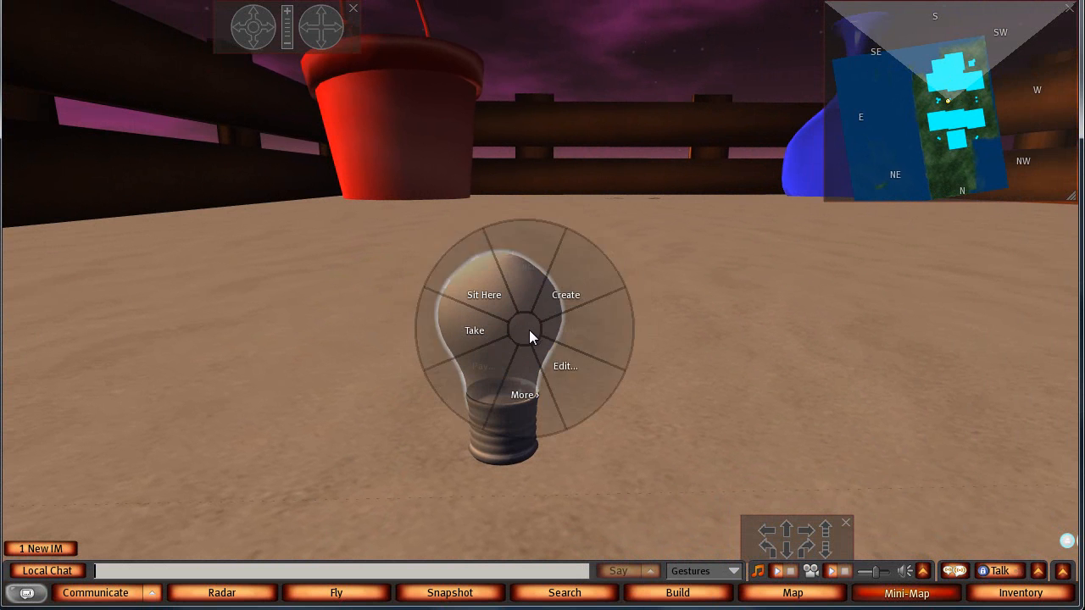
click(568, 365)
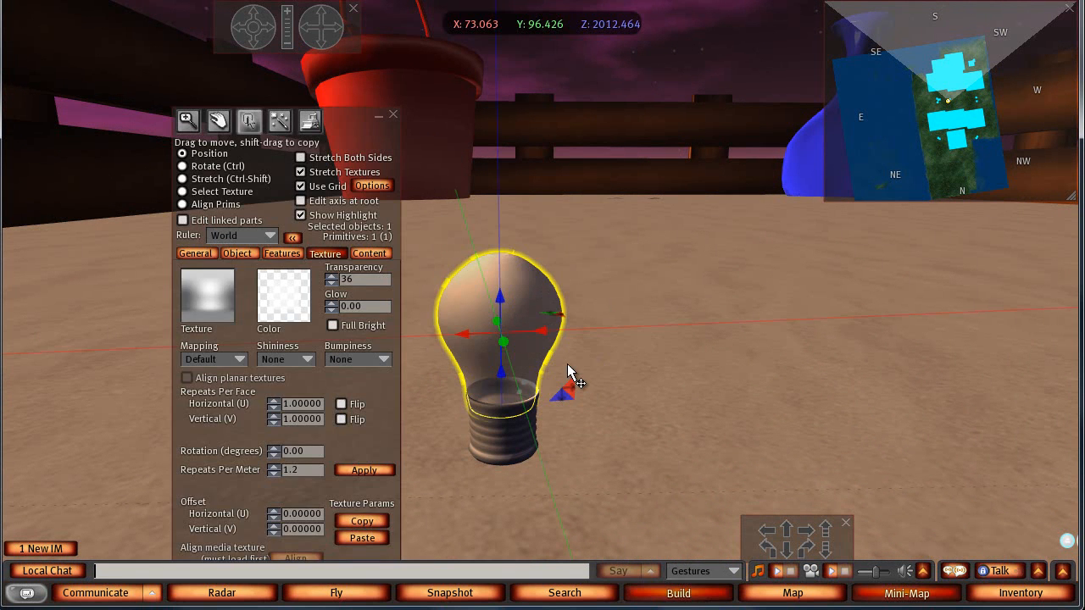
click(370, 253)
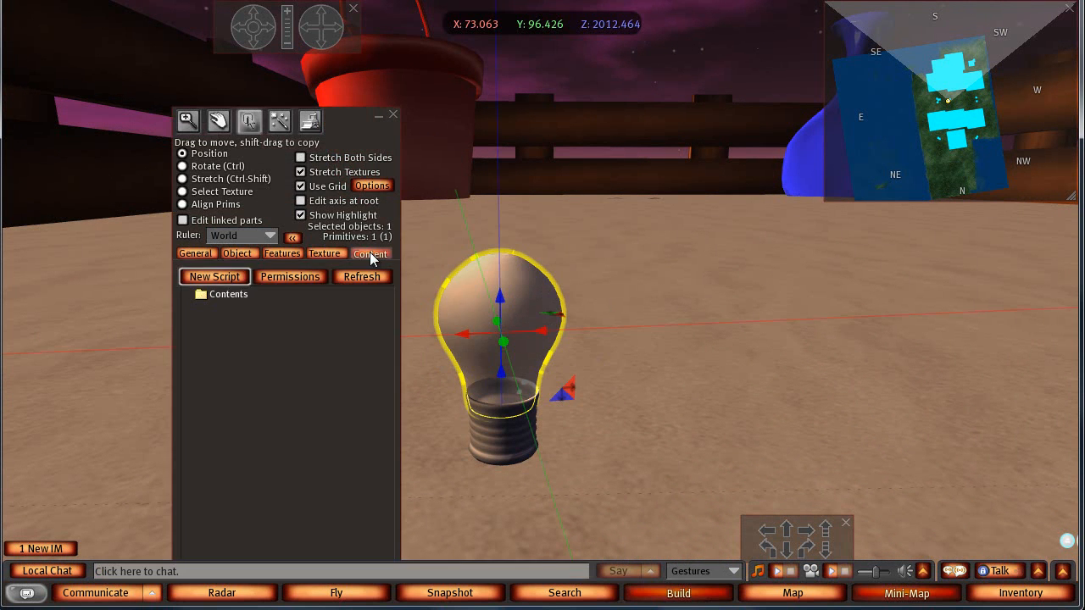
click(216, 280)
click(237, 310)
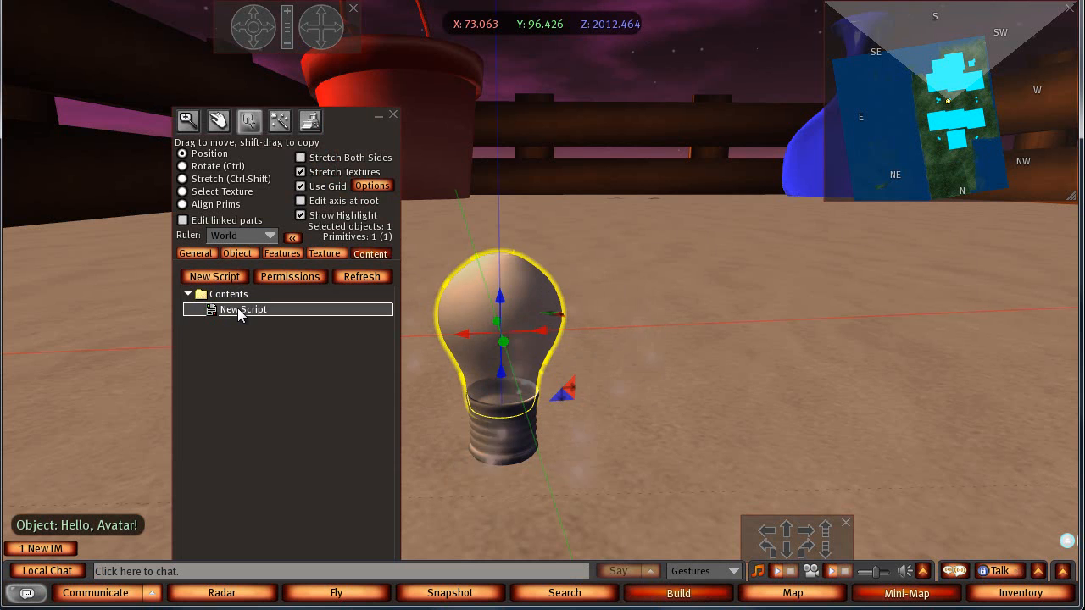
Open the bulb's new script and remove all of its default code.
double_click(237, 309)
drag(356, 201, 277, 22)
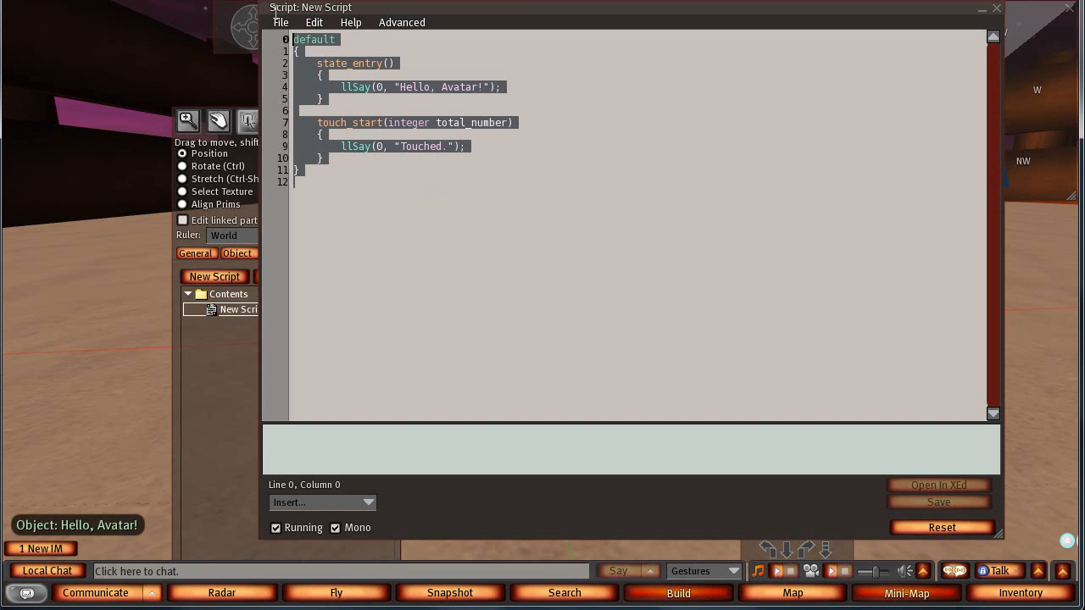
right_click(368, 81)
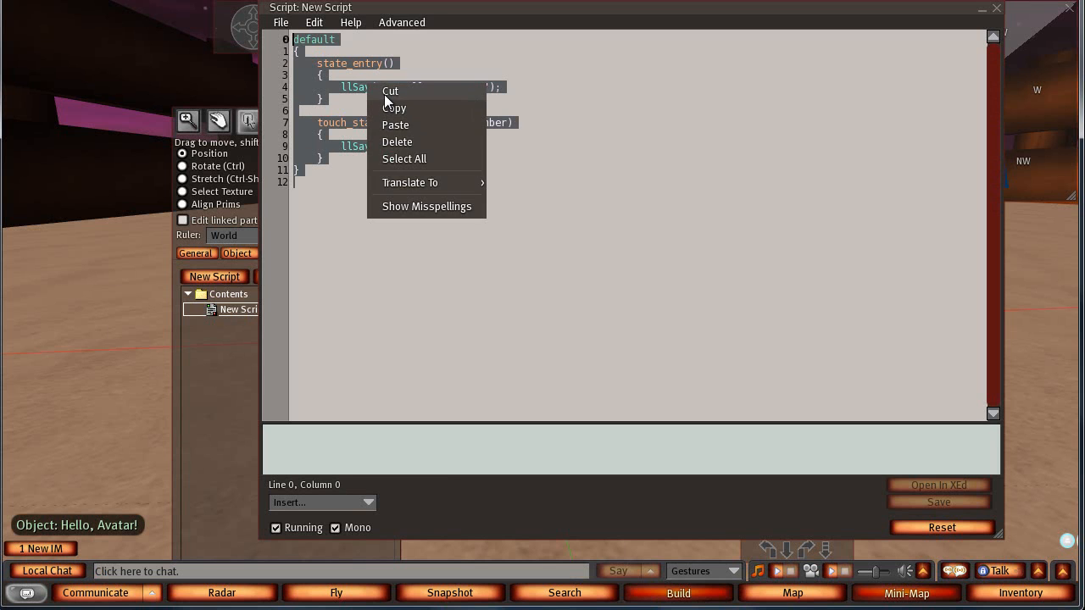
click(385, 94)
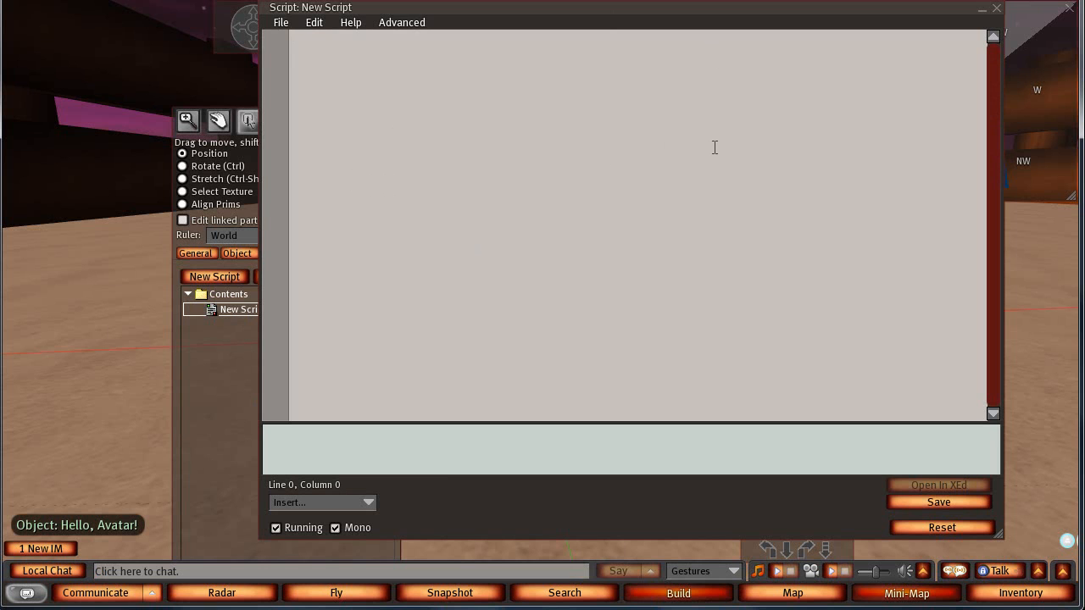
Declare "integer switch = 0;" in the script and start a default state block below it.
text(int)
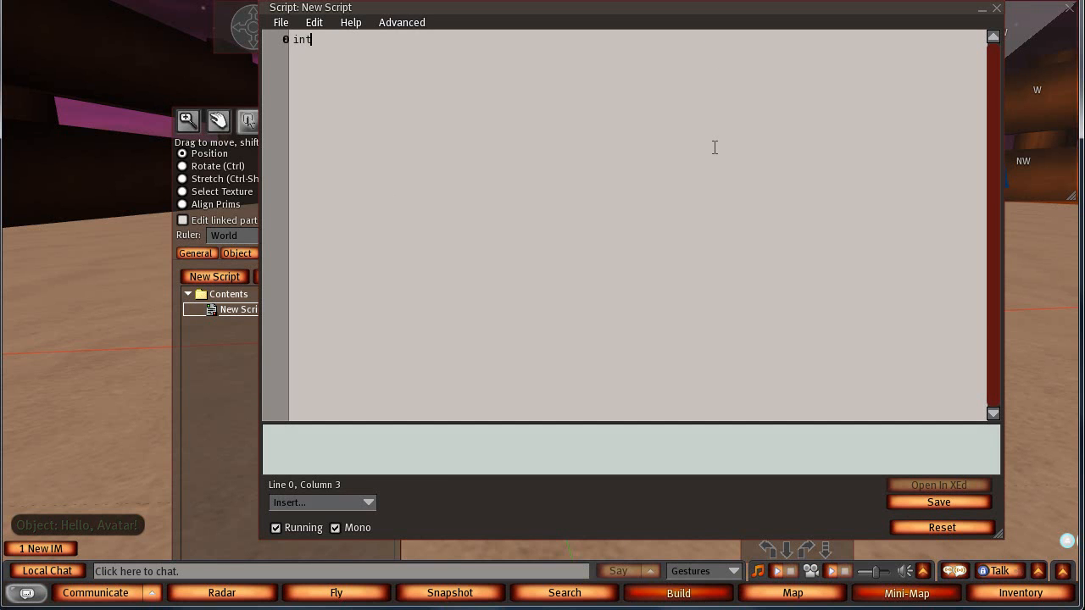
text(eger)
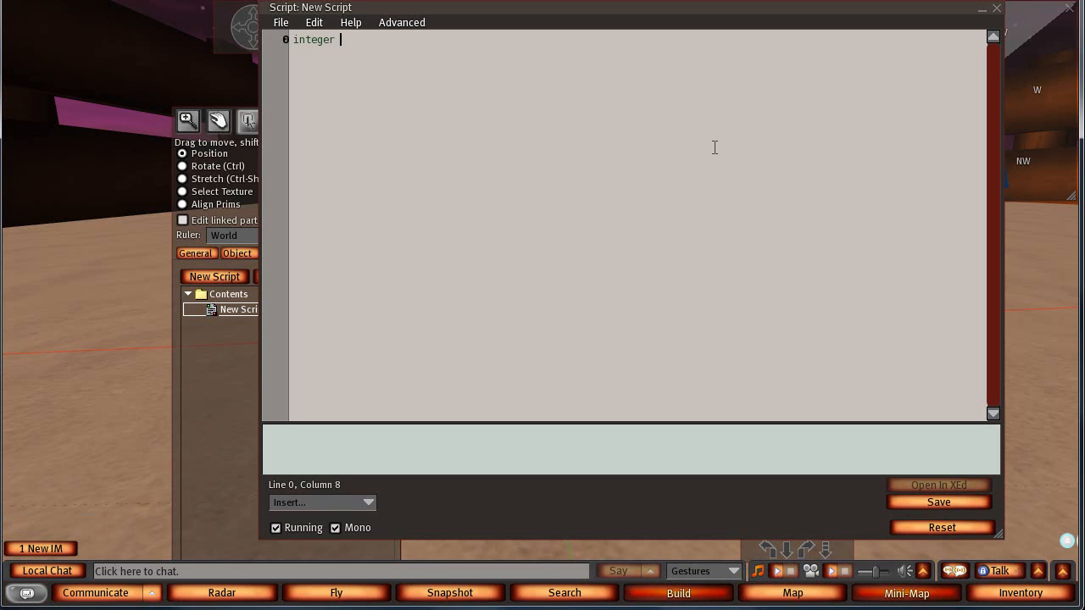
text( switch = 0;)
key(Return)
key(Return)
text(default)
key(Return)
text({)
key(Return)
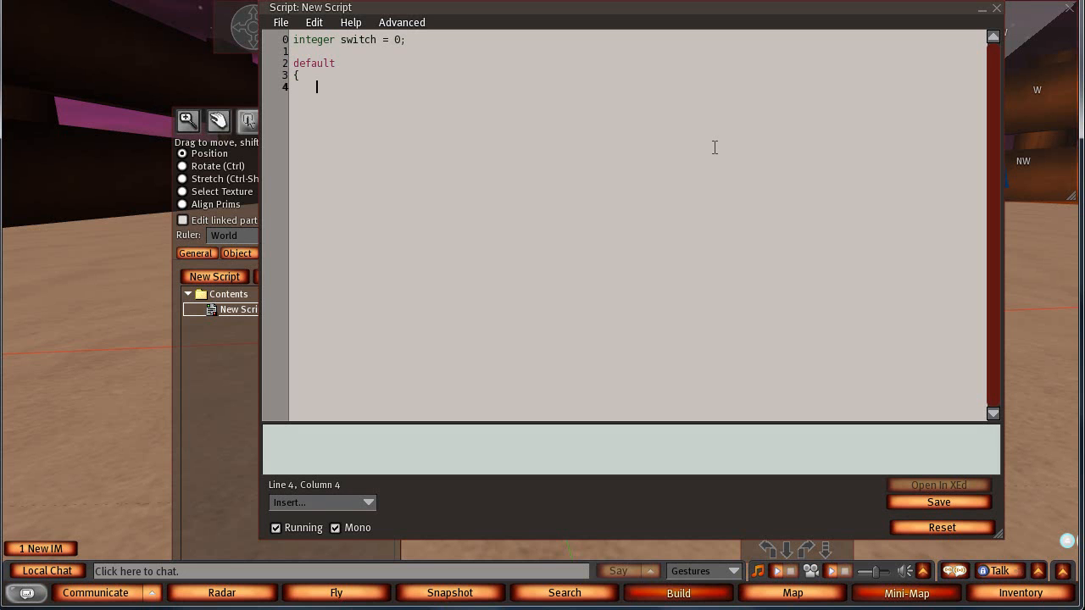
Add a state_entry() event to the default state that sets "switch = 0;", and close its block.
text(state )
text(entry)
key(BackSpace)
key(BackSpace)
key(BackSpace)
key(BackSpace)
key(BackSpace)
key(BackSpace)
key(BackSpace)
text(_entry())
key(Return)
key(Return)
text(switch = 0)
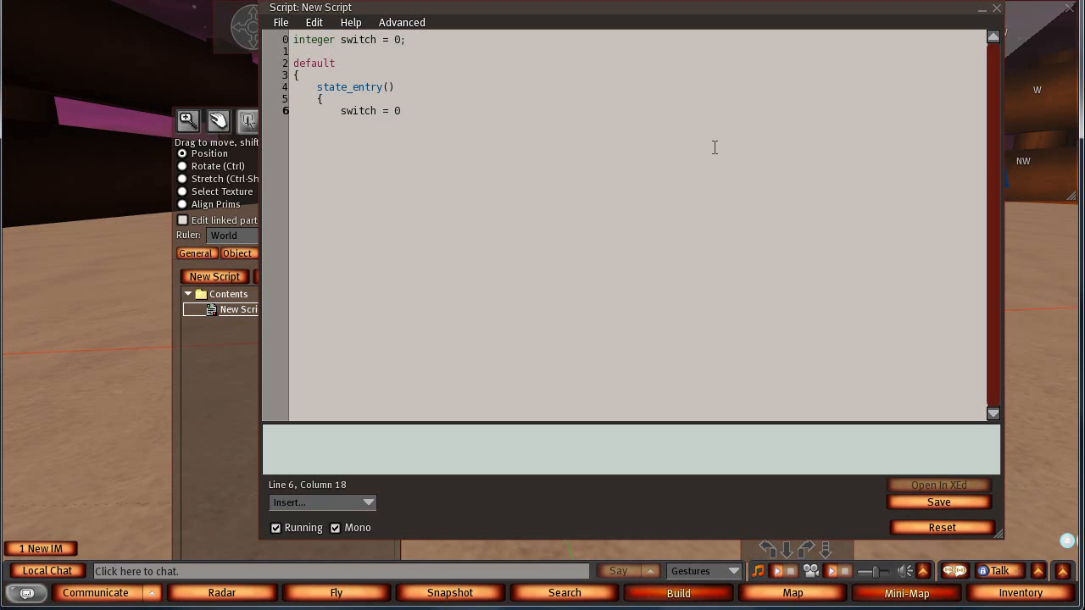
text(;)
key(Return)
text(})
Add a "touch_start(integer total_number)" event below state_entry and open an "if (switch == 0)" block inside it.
key(Return)
key(Return)
text(touch_start(integer )
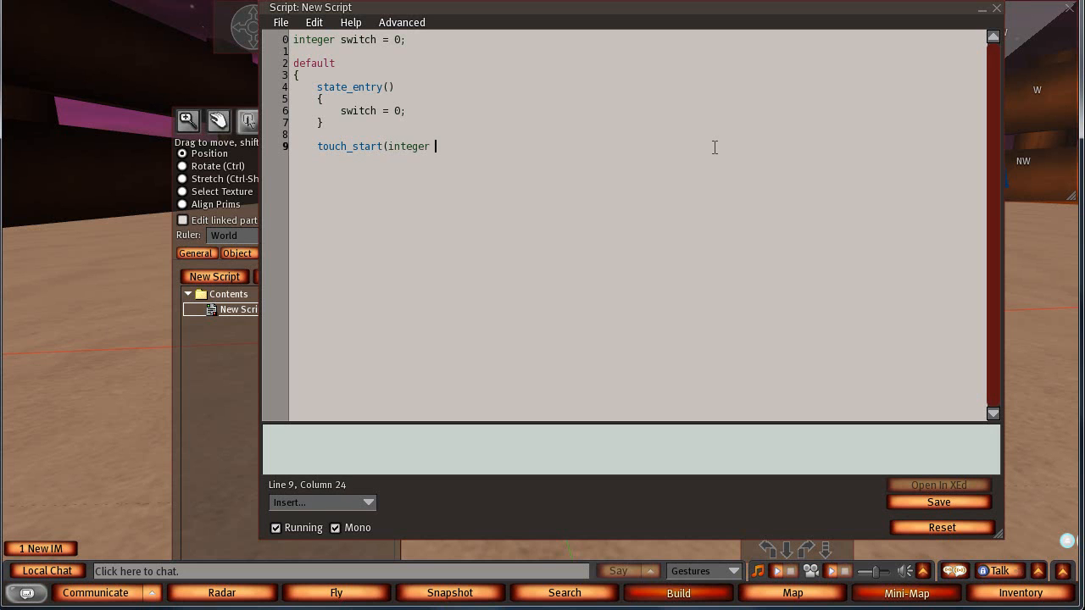
text(total_number))
key(Return)
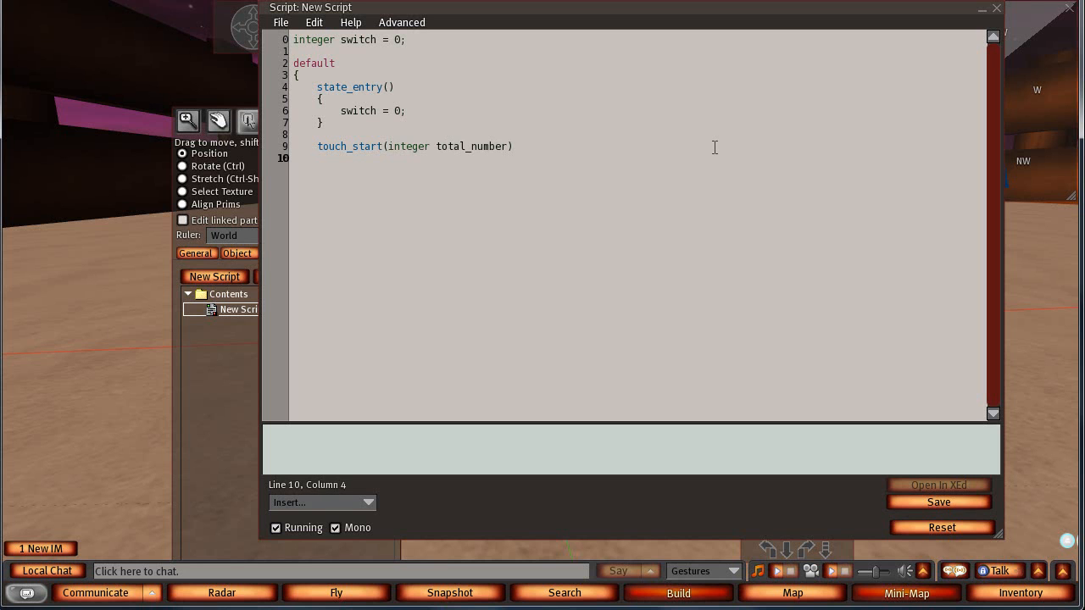
text({)
key(Return)
text(if (switch == 0))
key(Return)
text({)
key(Return)
In the if block, write "llSetPrimitiveParams([PRIM_POINT_LIGHT, FALSE, <0.0, 0.0, 0.0>, 1.0, 10.0, 0.5]);" to turn the light off.
key(Return)
text(llSet)
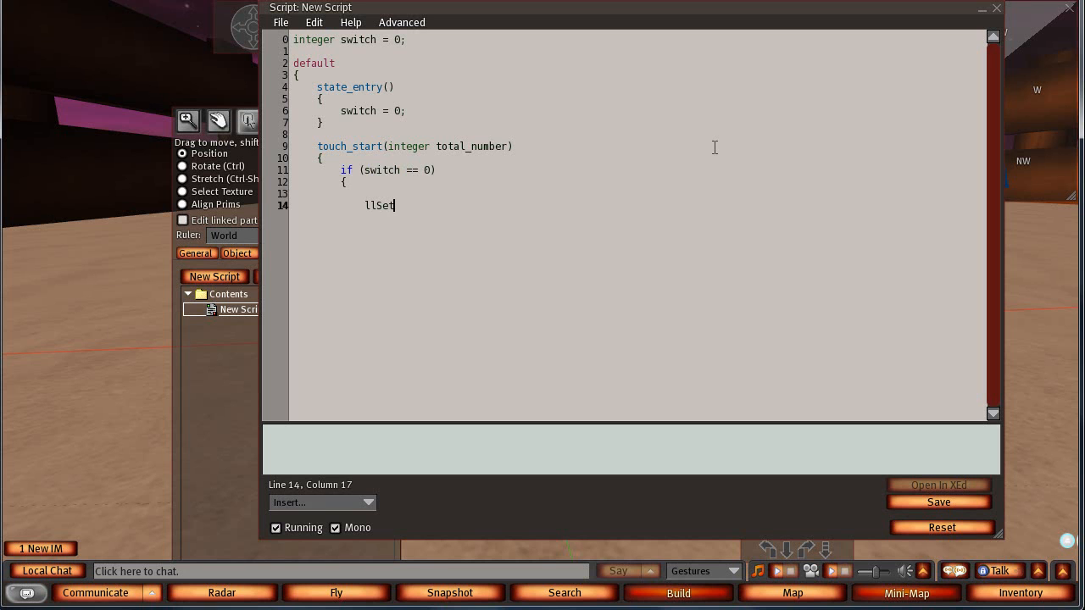
text(PrimitiveParams()
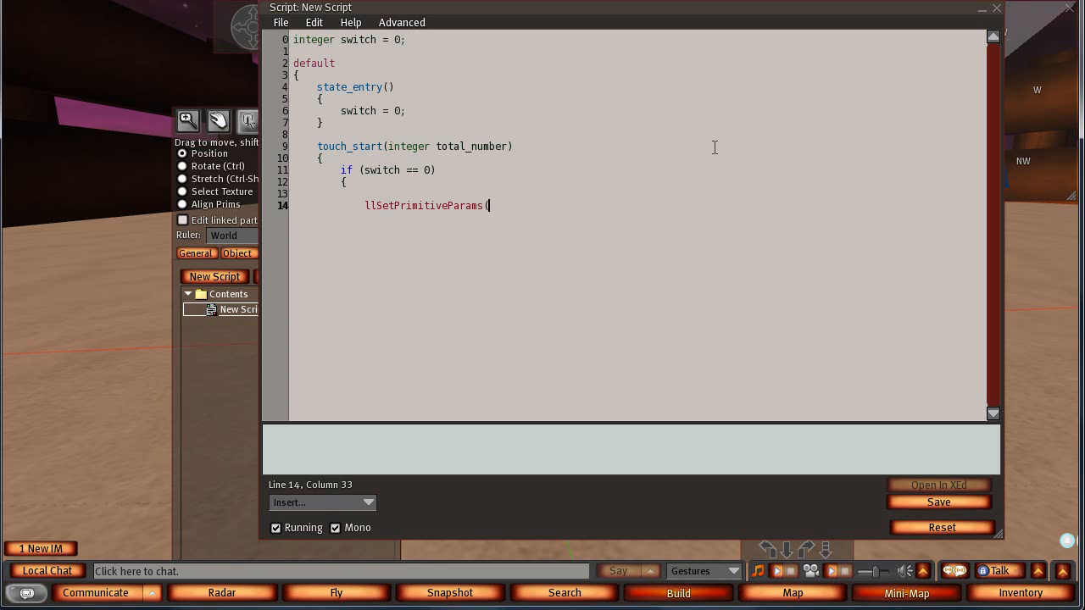
text([PRIM_POINT_LIGHT, FALSE)
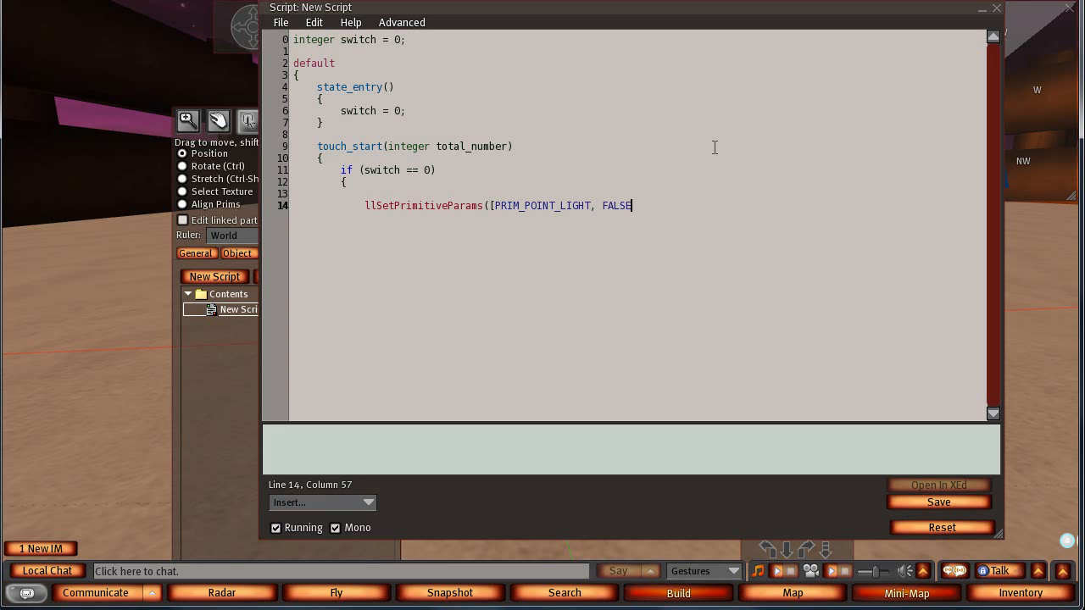
text(,)
key(Return)
text(<)
text(0.0, 0.0, 0.0>)
text(, 1.0, 10.0, 0.5)
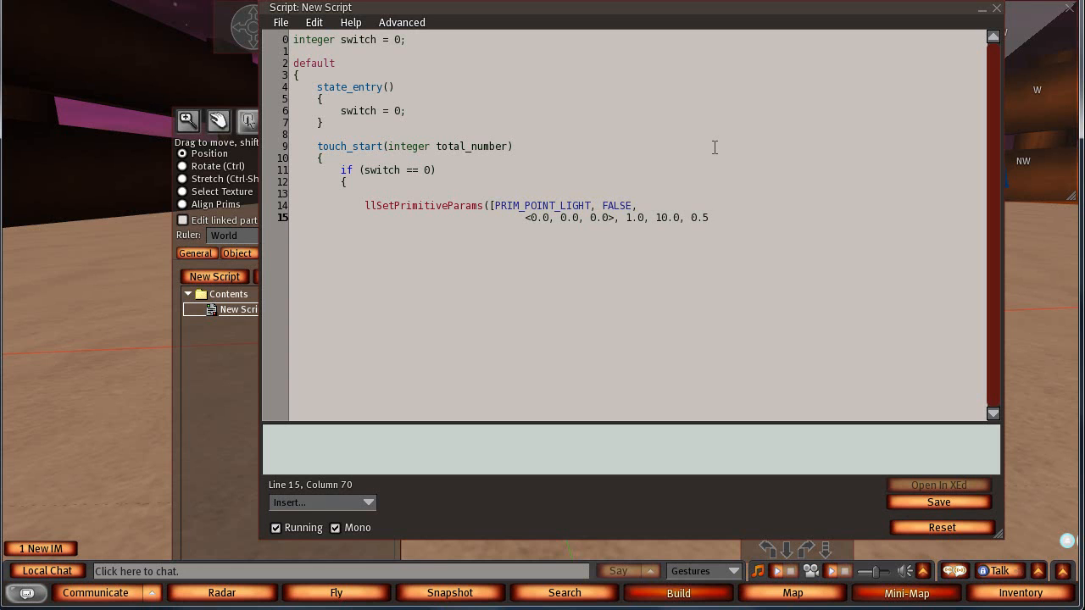
text(]);)
Add "switch = 1;" after the light-off call and close the if block with a brace aligned to its opening brace.
key(Return)
text(switch = 1;)
key(Return)
key(BackSpace)
key(BackSpace)
key(BackSpace)
key(BackSpace)
key(BackSpace)
key(BackSpace)
key(BackSpace)
key(BackSpace)
key(BackSpace)
key(BackSpace)
key(BackSpace)
key(BackSpace)
key(BackSpace)
key(BackSpace)
key(BackSpace)
key(BackSpace)
key(BackSpace)
key(BackSpace)
key(BackSpace)
key(BackSpace)
key(BackSpace)
key(BackSpace)
key(BackSpace)
key(BackSpace)
Add an "else if (switch == 1)" branch below the if block, aligned with it, and open its block.
key(Return)
key(Return)
key(BackSpace)
key(BackSpace)
key(BackSpace)
key(BackSpace)
key(BackSpace)
key(BackSpace)
key(BackSpace)
key(BackSpace)
key(BackSpace)
key(BackSpace)
key(BackSpace)
key(BackSpace)
key(BackSpace)
key(BackSpace)
key(BackSpace)
key(BackSpace)
key(BackSpace)
key(BackSpace)
key(BackSpace)
key(BackSpace)
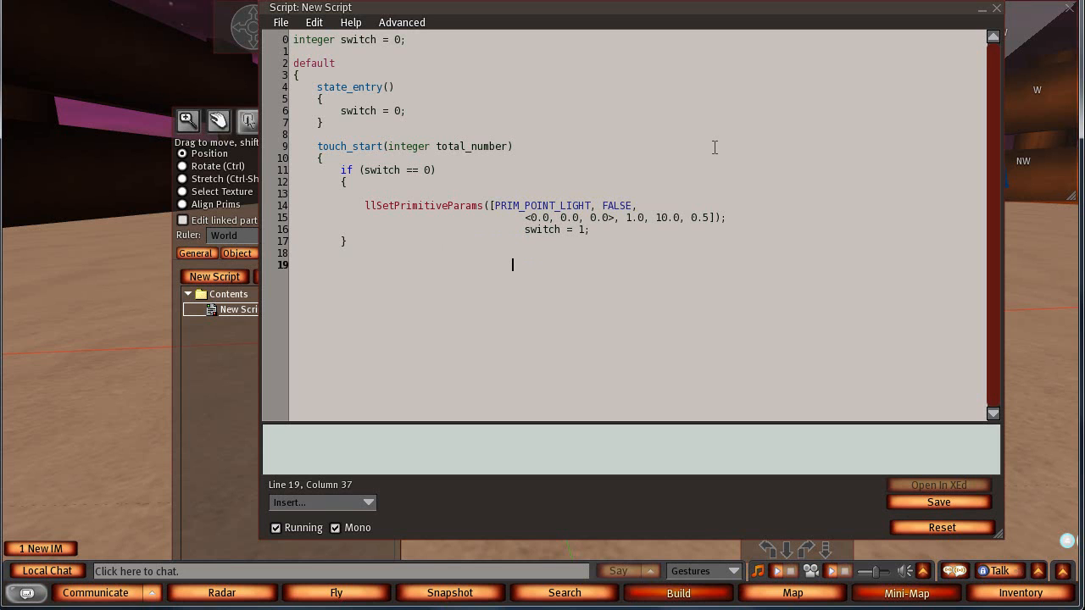
key(BackSpace)
text(else if (switcxh)
key(BackSpace)
key(BackSpace)
key(BackSpace)
text(h == 1))
key(Return)
text({)
key(Return)
Start an indented "llSetPrimitiveParams([PRIM_POINT_LIGHT, TRUE," call inside the else-if block.
key(Return)
key(BackSpace)
key(BackSpace)
key(BackSpace)
key(BackSpace)
key(BackSpace)
key(BackSpace)
key(BackSpace)
key(BackSpace)
key(BackSpace)
key(BackSpace)
key(BackSpace)
key(BackSpace)
key(BackSpace)
key(BackSpace)
key(BackSpace)
key(BackSpace)
key(BackSpace)
key(BackSpace)
key(BackSpace)
key(BackSpace)
key(BackSpace)
key(BackSpace)
key(BackSpace)
key(BackSpace)
key(BackSpace)
key(BackSpace)
key(BackSpace)
key(BackSpace)
key(BackSpace)
key(BackSpace)
key(BackSpace)
key(BackSpace)
key(BackSpace)
key(BackSpace)
key(BackSpace)
text(llSet)
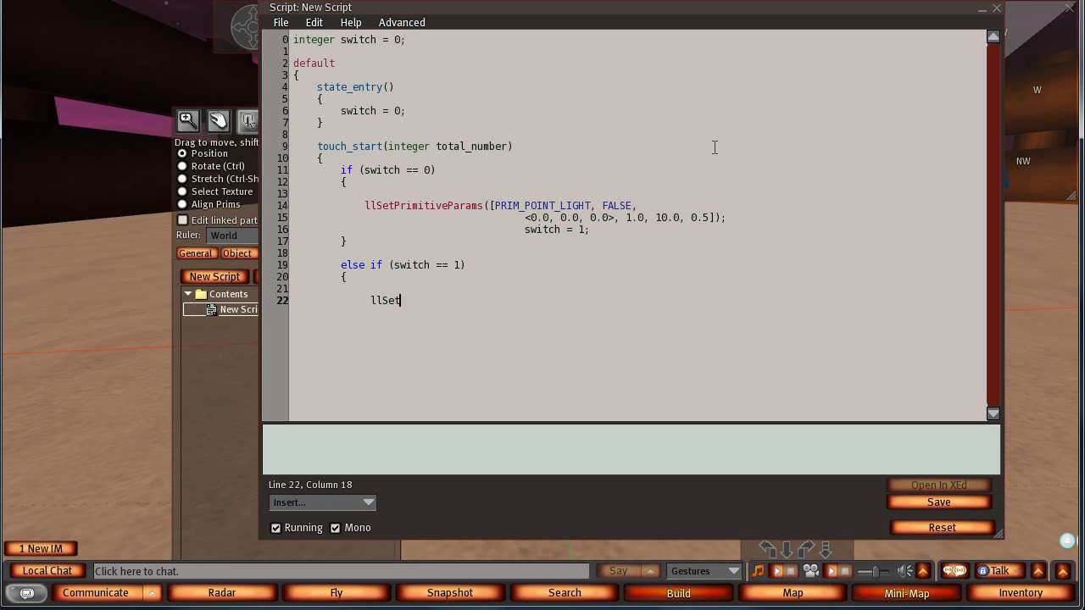
text(PrimitiveParams()
text([PRI)
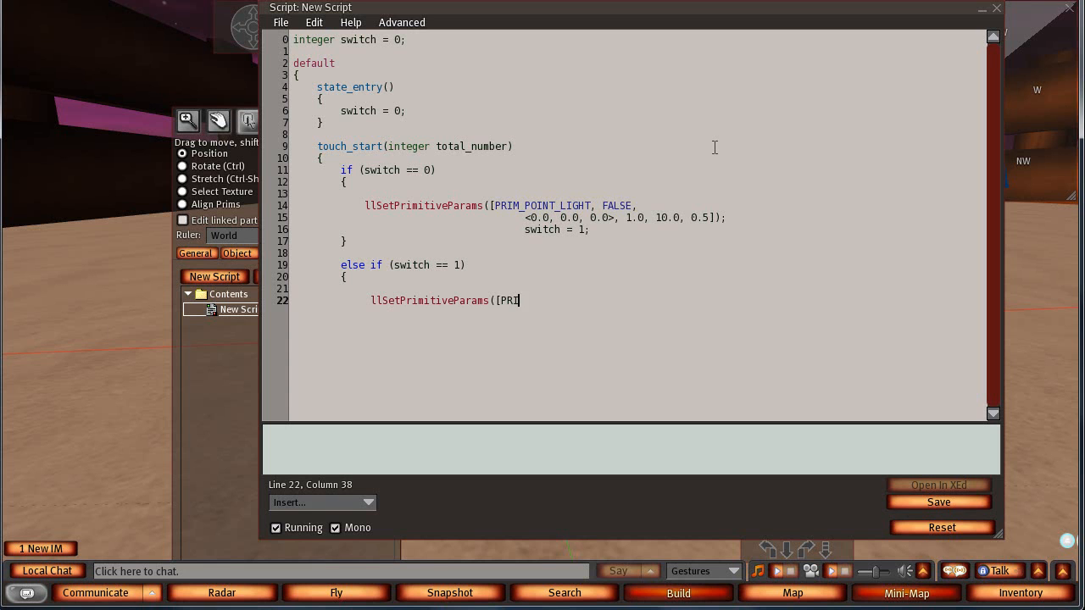
text(M_POINT_LIGHT, TRUE)
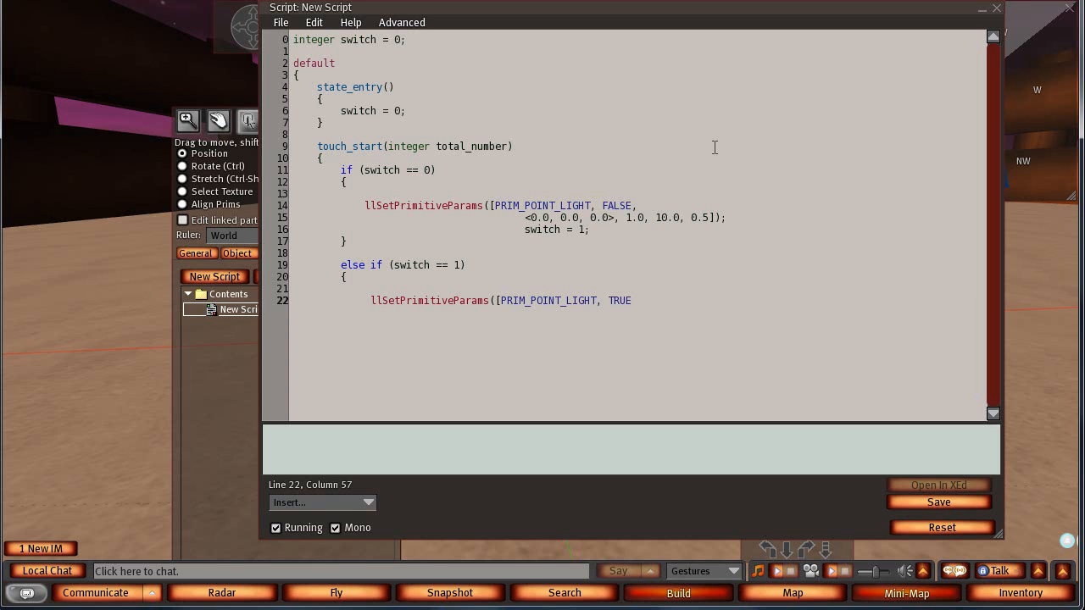
text(,)
key(Return)
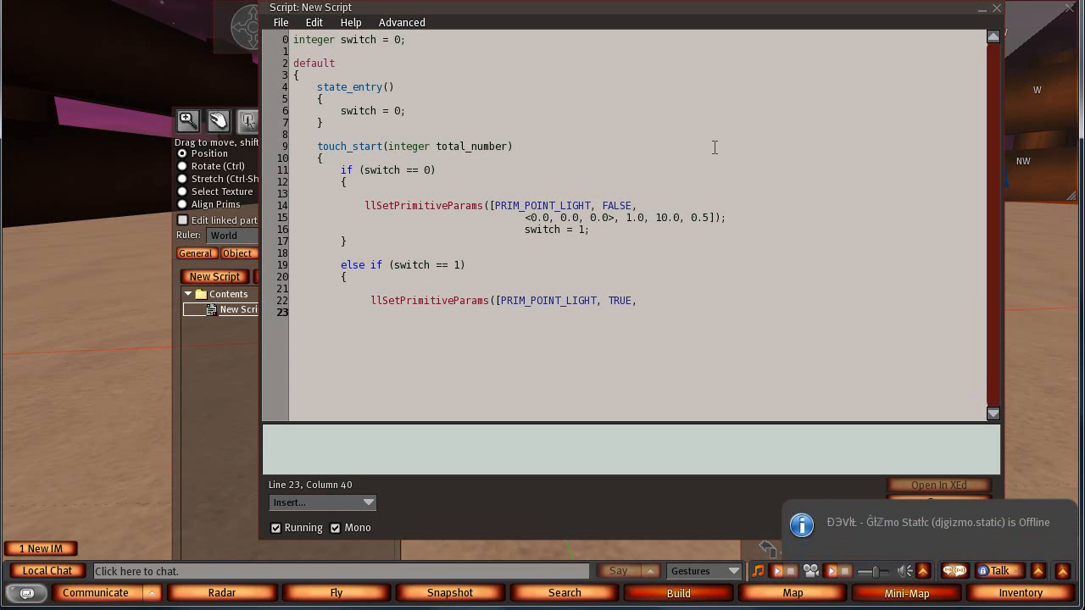
Complete the light-on call with "<1.0, 0.7, 1.0>,", "1.0,", "10.0," and "0.5 ]);" on separate lines.
text(<)
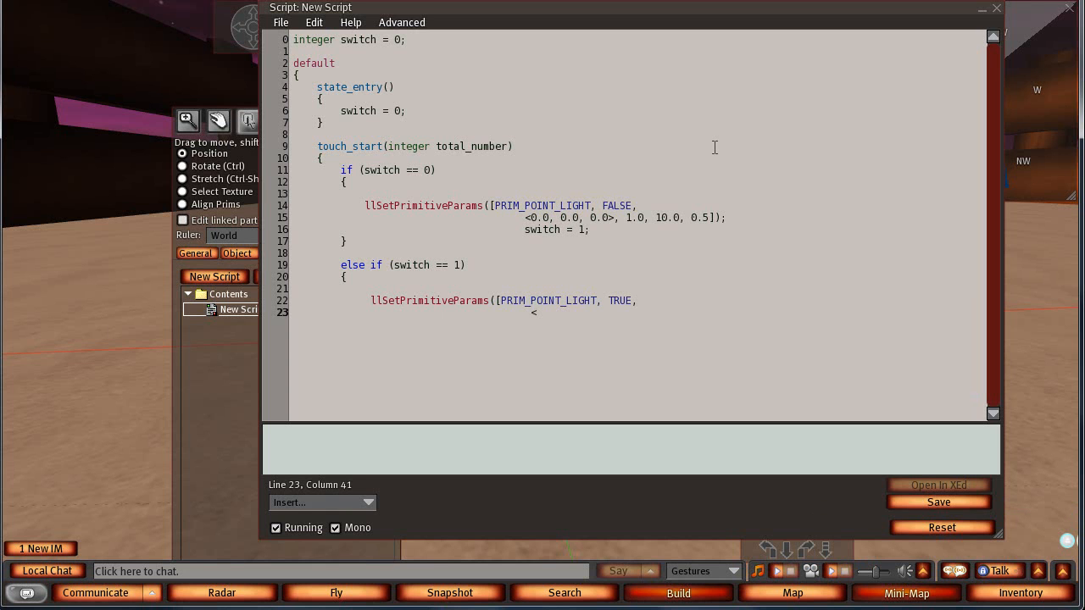
text(1.0, 0.7, 1.0>)
text(,)
key(Return)
text(1.0,)
key(Return)
text(10.0,)
key(Return)
text(0.5)
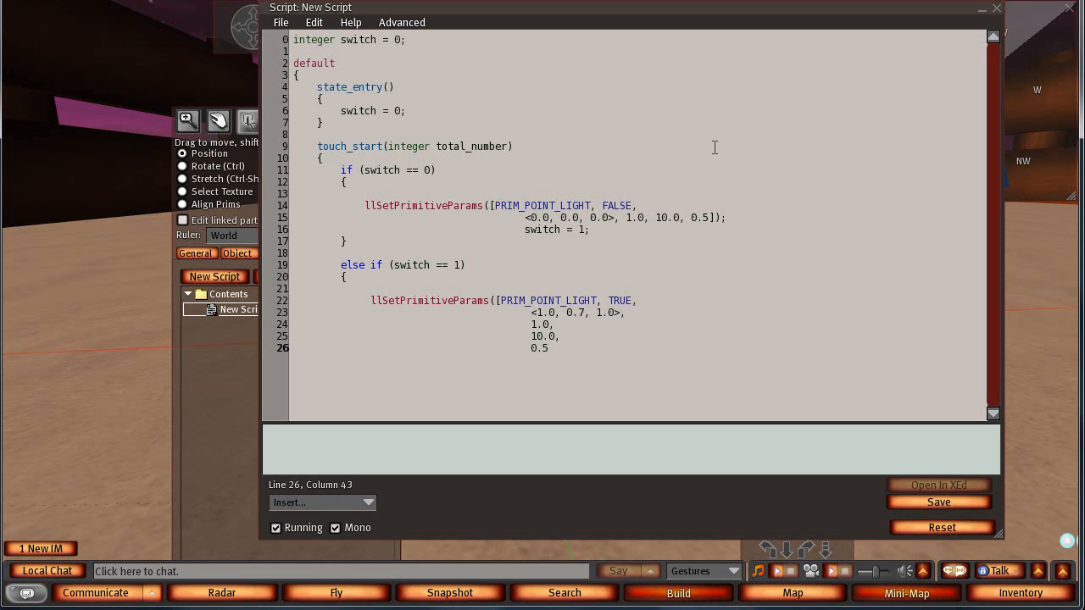
text(]);)
Add "switch = 0;" after the light-on call and put a closing brace at the line start below it.
key(Return)
text(switch = 0;)
key(Return)
key(Return)
key(BackSpace)
key(BackSpace)
key(BackSpace)
key(BackSpace)
key(BackSpace)
key(BackSpace)
key(BackSpace)
key(BackSpace)
text(})
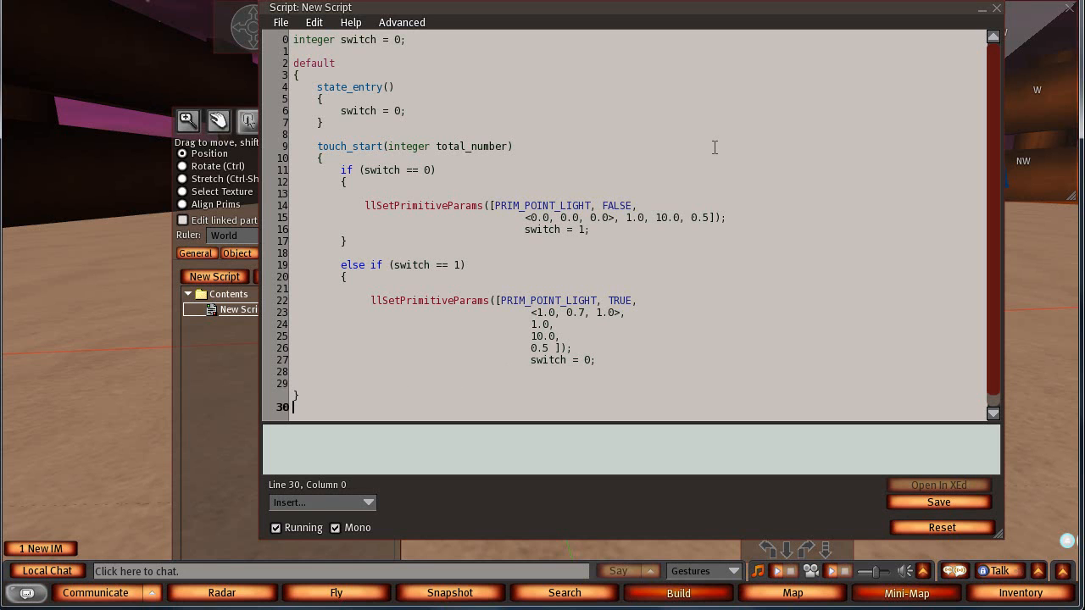
Add two more closing braces on separate lines at the end of the script, save it, and leave object editing.
key(Return)
text(})
key(Return)
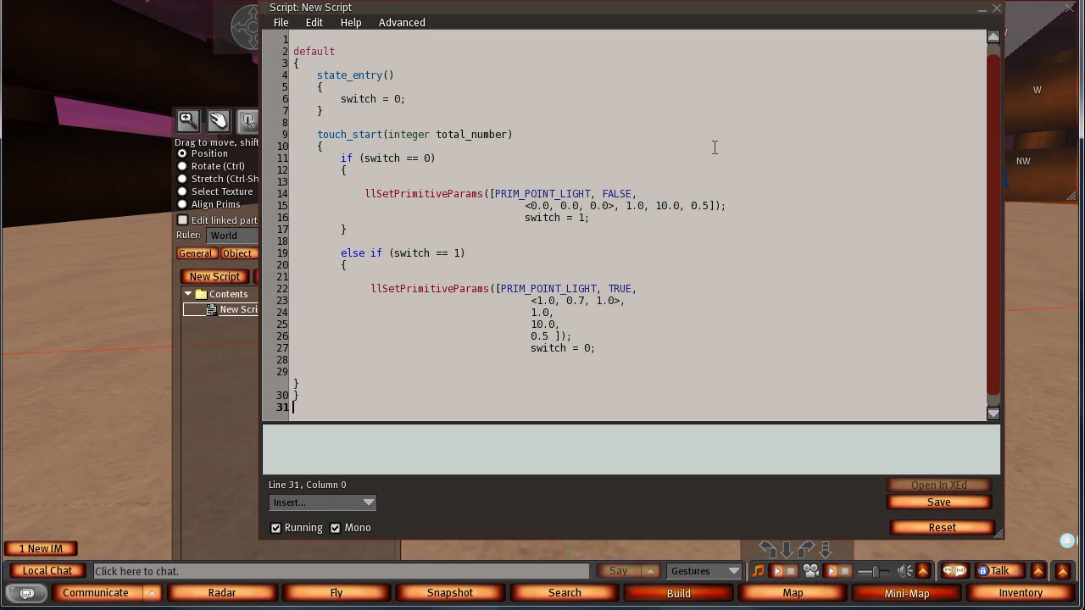
text(})
click(946, 503)
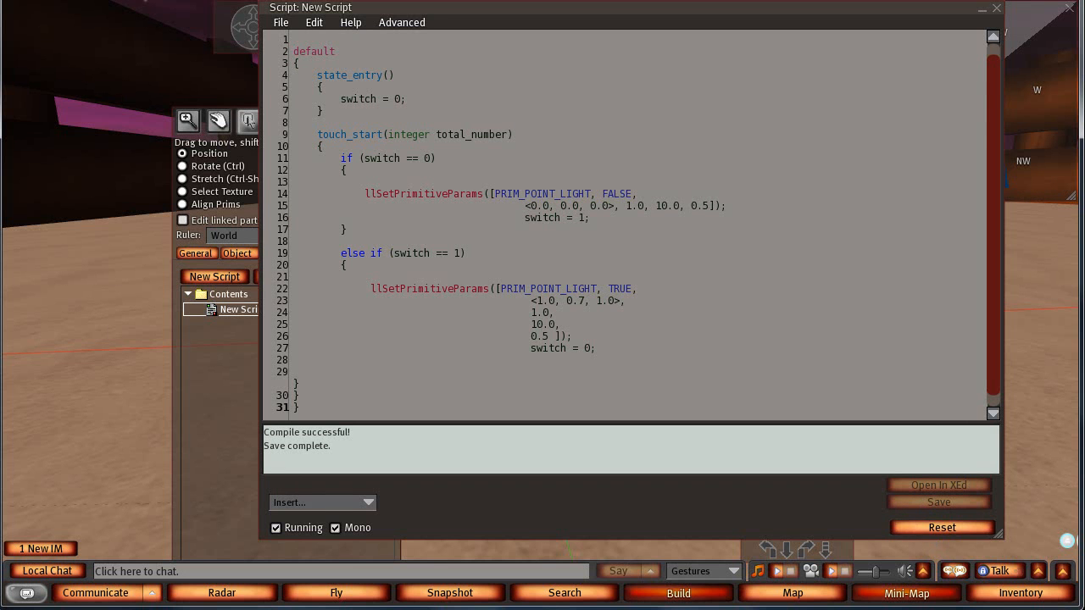
click(997, 9)
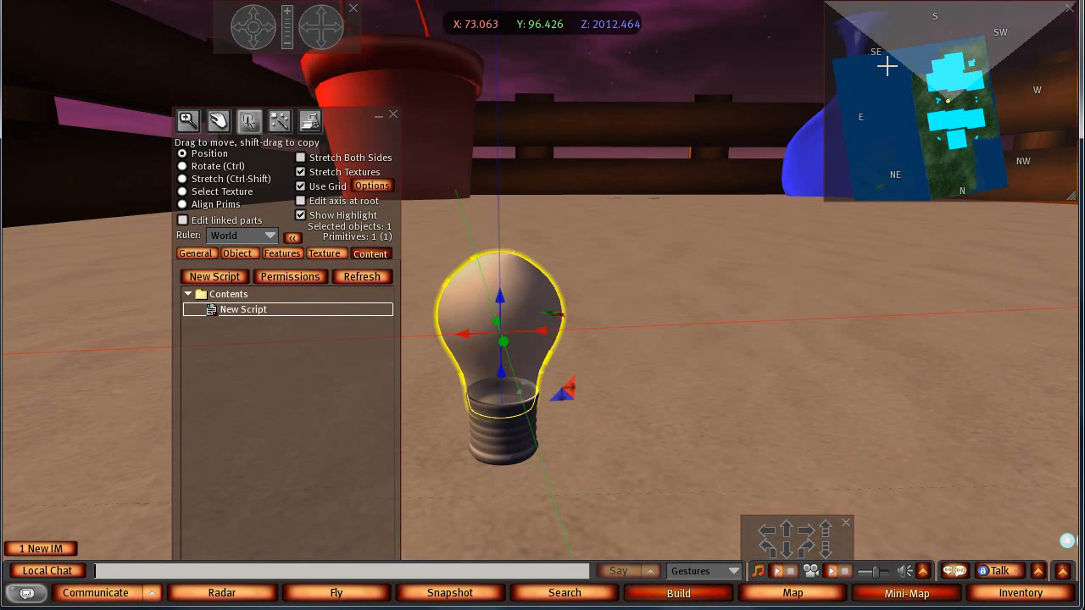
click(394, 117)
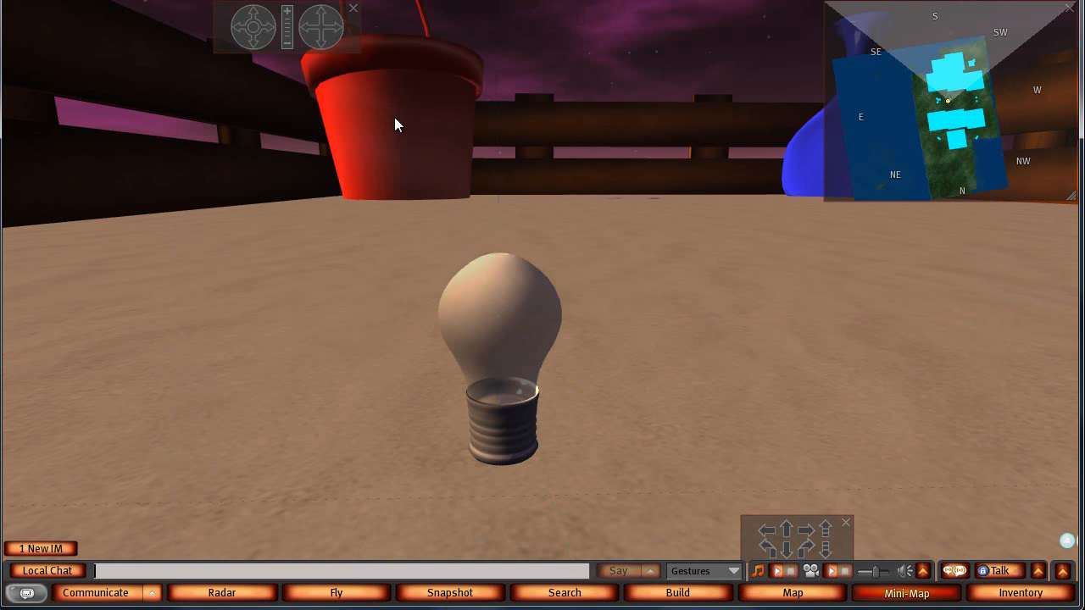
Touch the bulb repeatedly, from close up and from the normal avatar view, to test switching its light on and off.
click(489, 317)
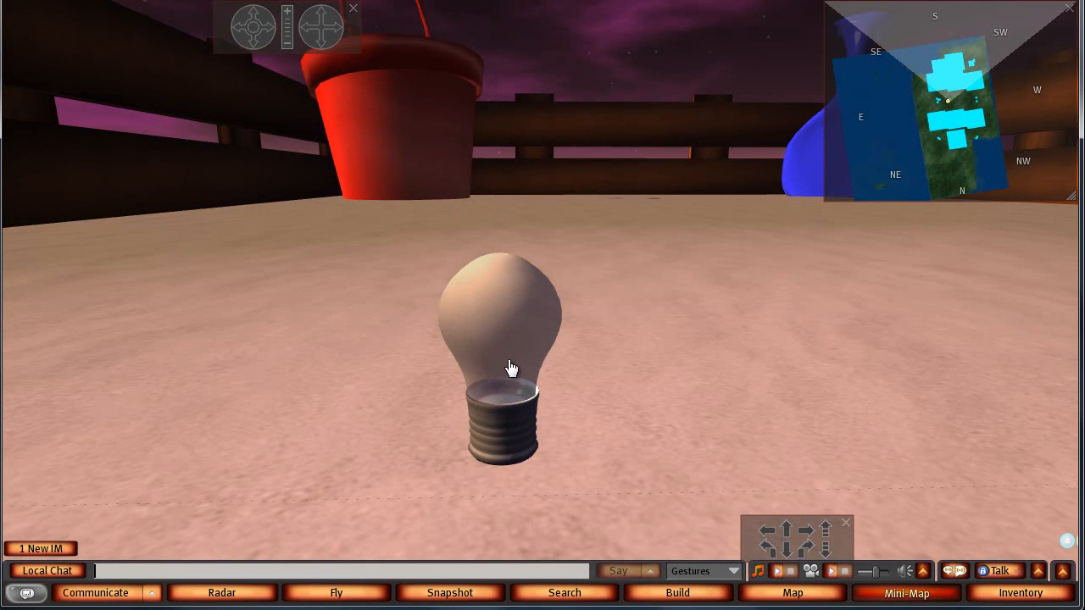
key(Escape)
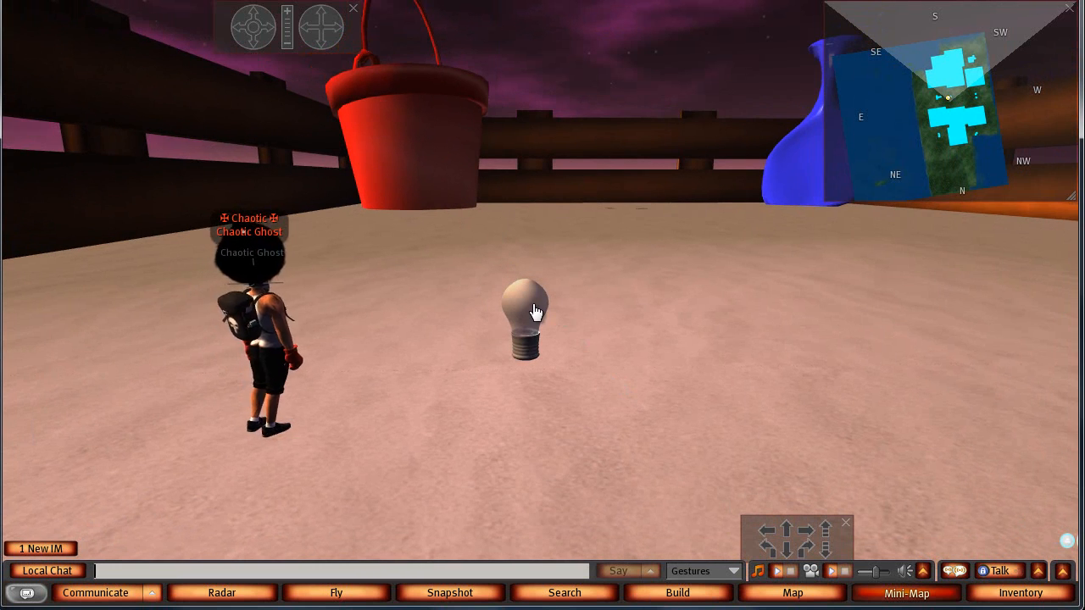
click(535, 312)
mouse_move(535, 312)
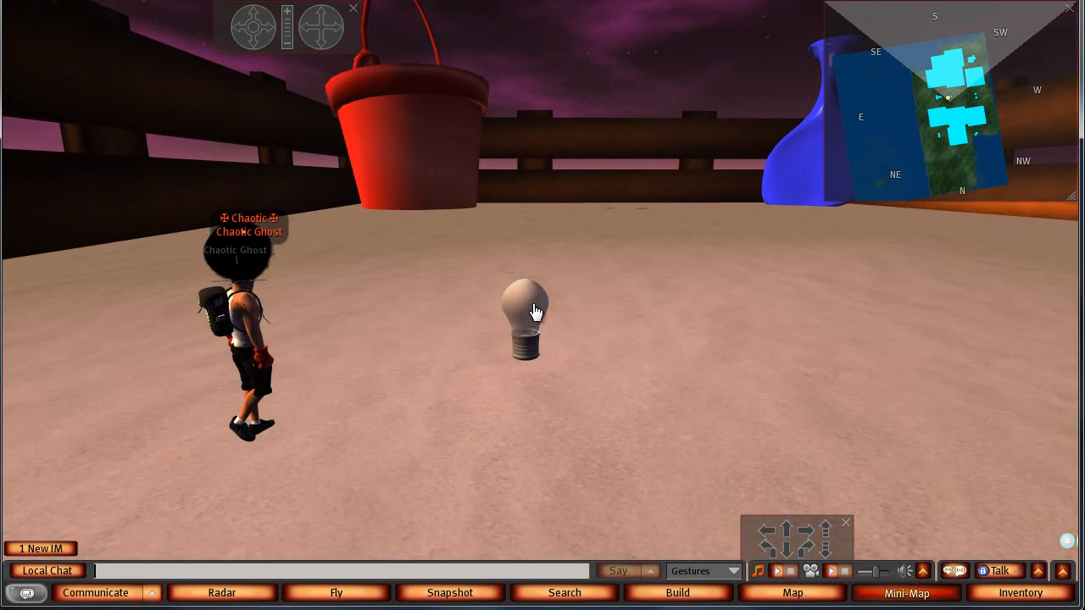
click(535, 312)
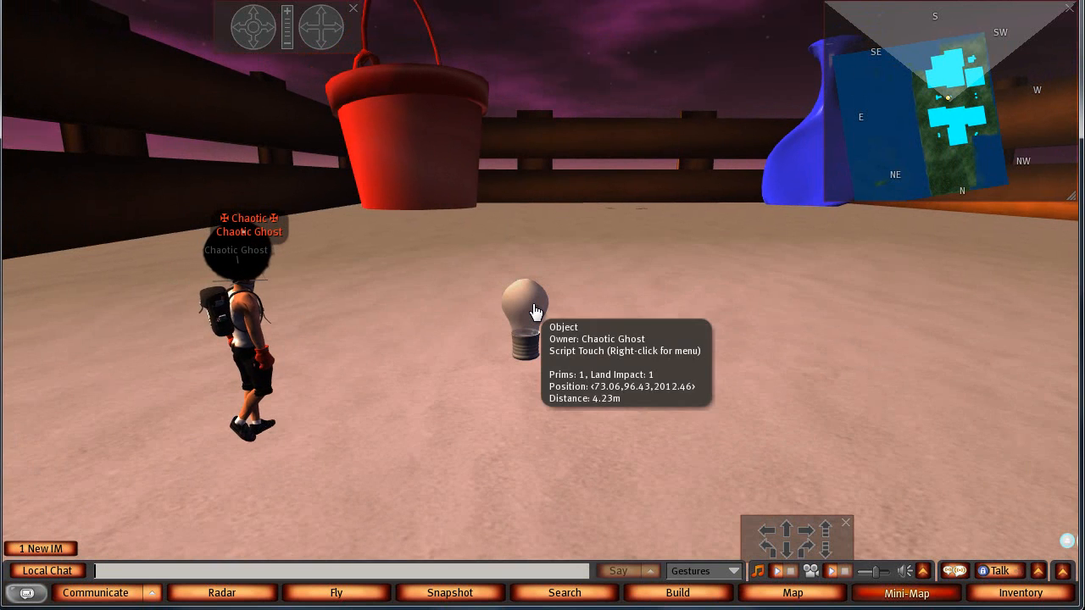
click(535, 312)
Reopen the bulb's New Script to review the toggle code, minimize the script and leave object editing.
alt+click(535, 312)
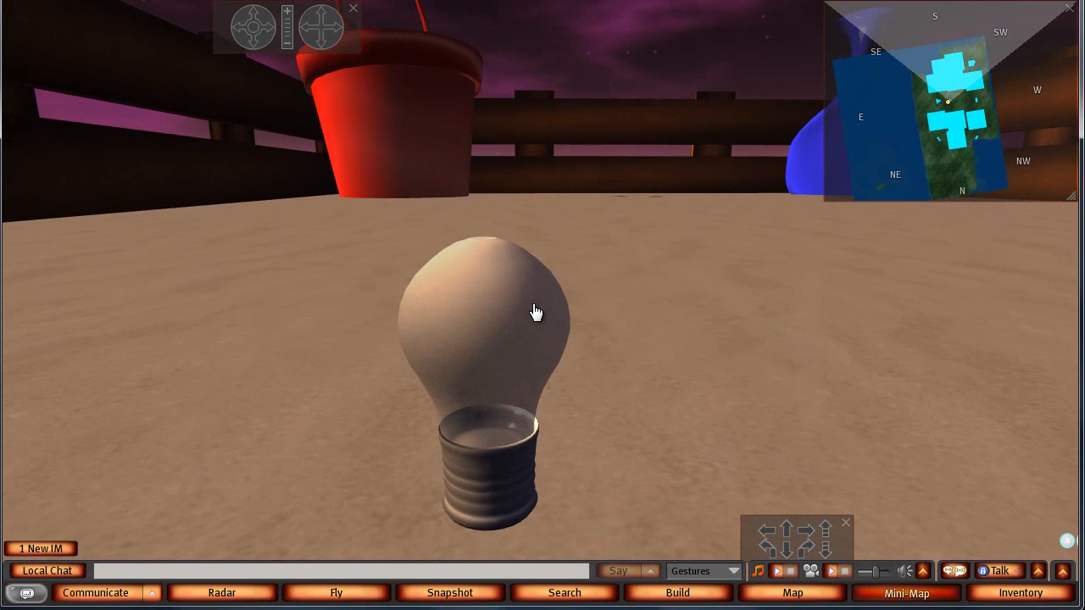
mouse_move(535, 312)
right_click(496, 341)
click(547, 364)
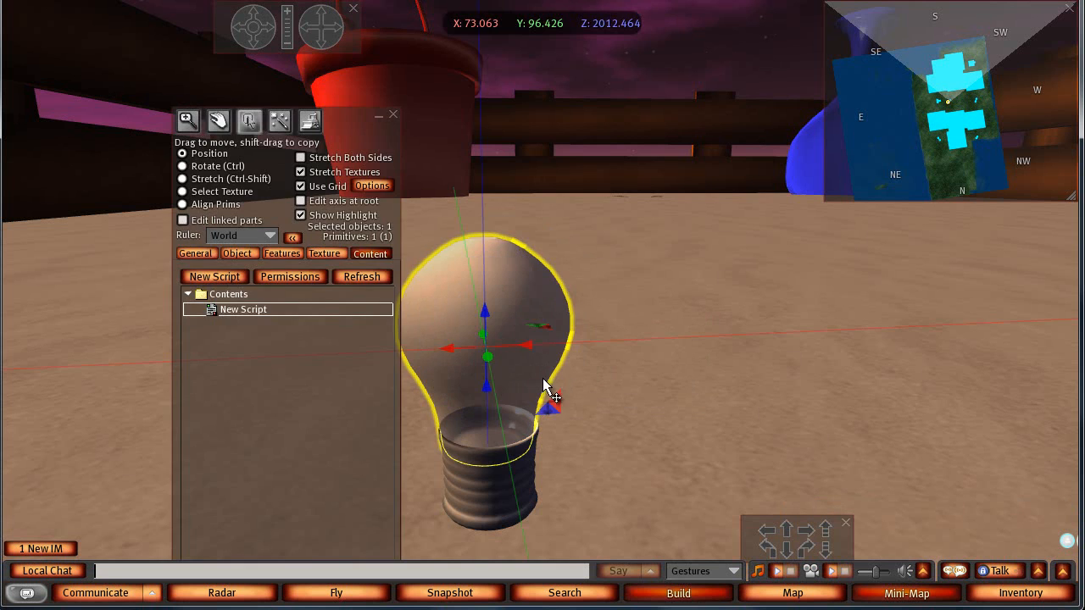
double_click(293, 310)
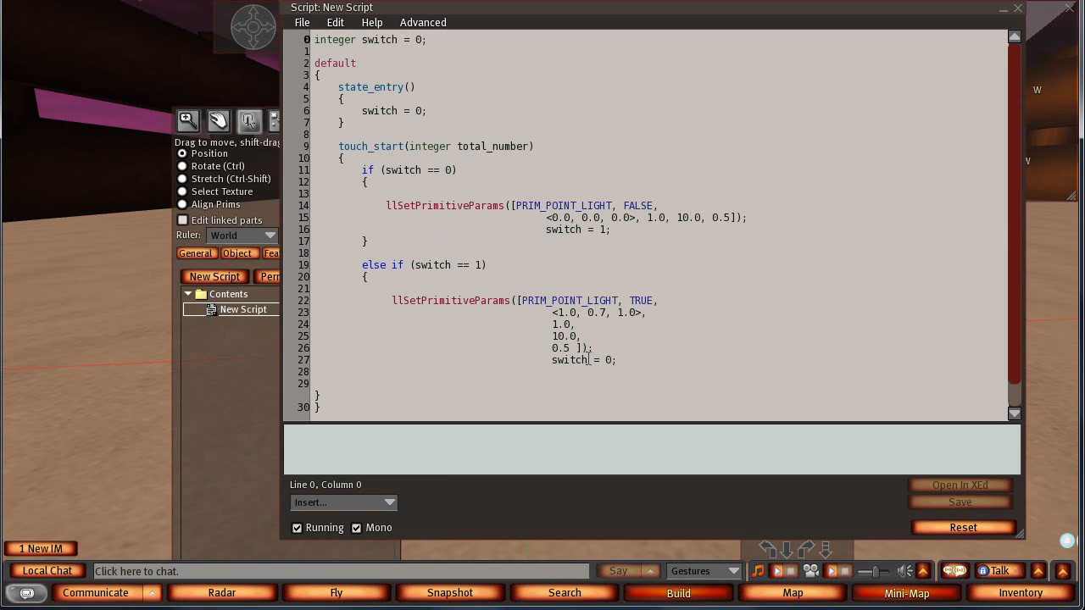
click(1002, 9)
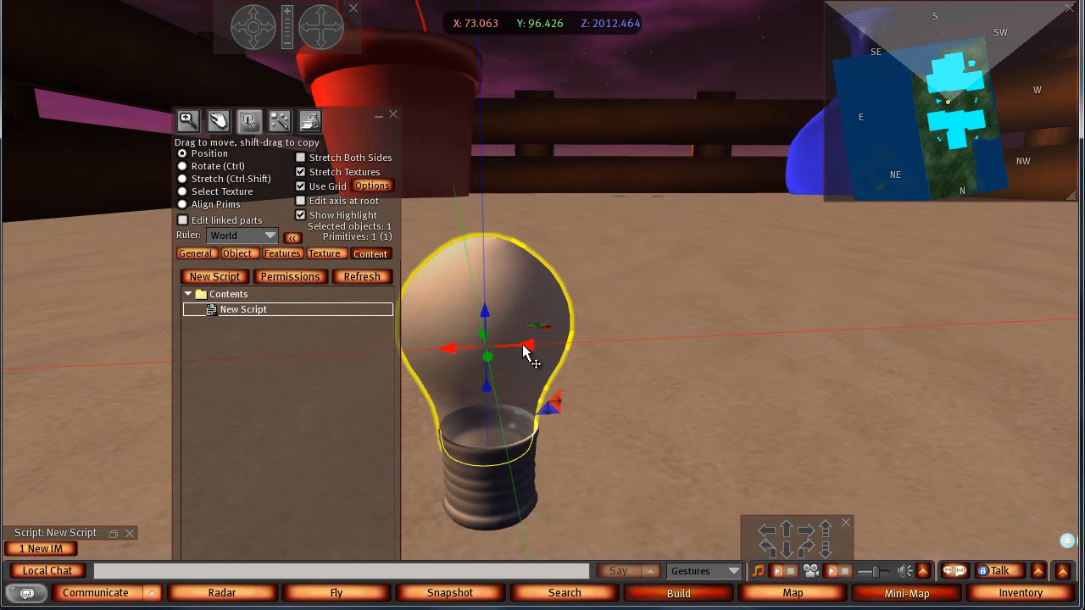
click(394, 119)
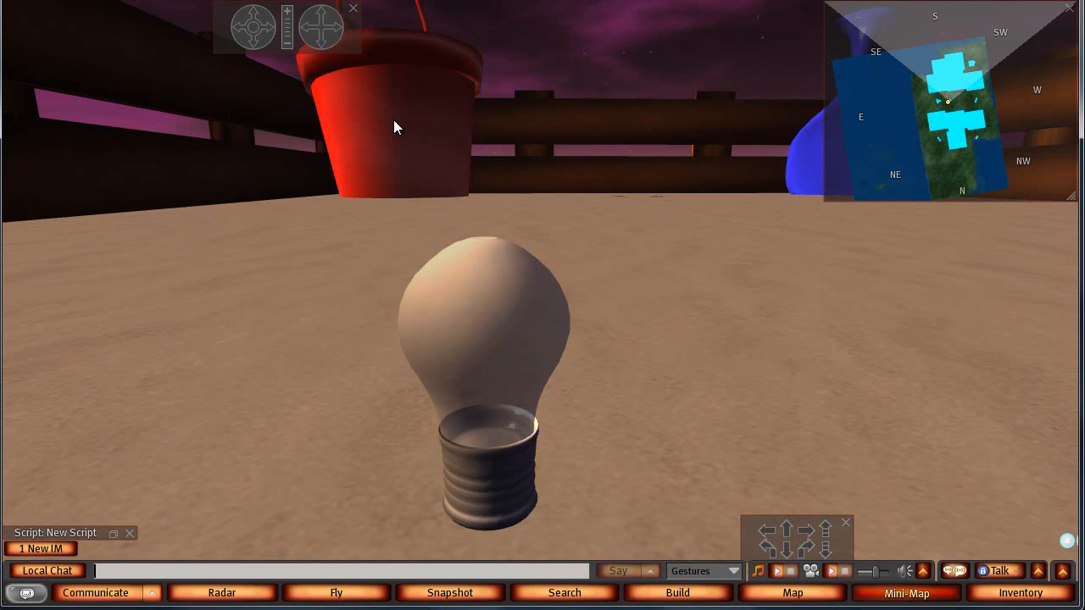